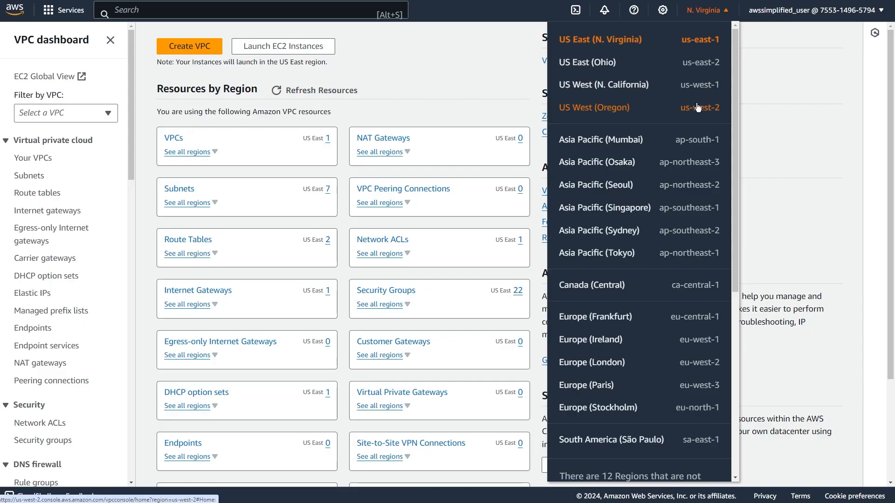
{"action": "left_click", "coordinate": [475, 102]}
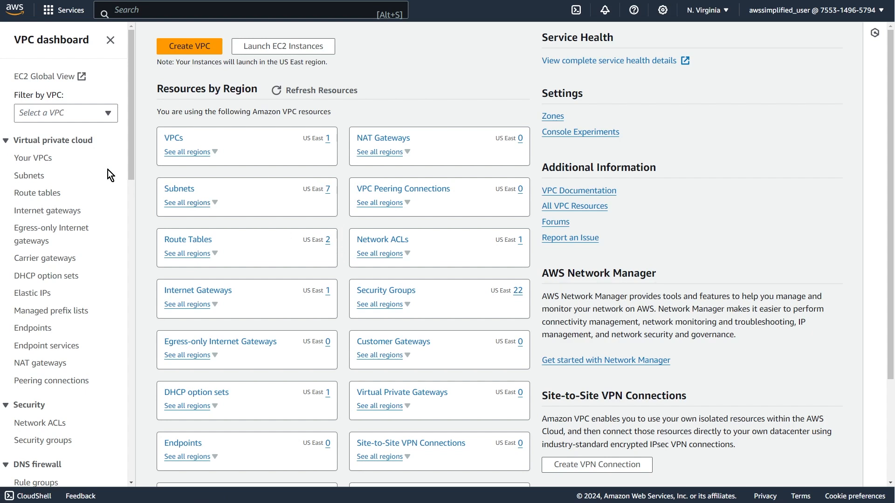
{"action": "left_click_drag", "start_coordinate": [130, 114], "coordinate": [127, 237]}
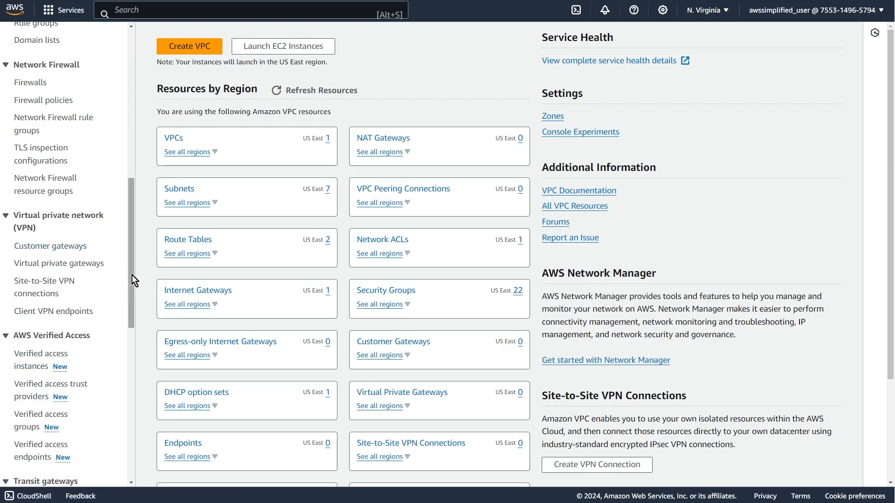
{"action": "left_click_drag", "start_coordinate": [133, 275], "coordinate": [121, 92]}
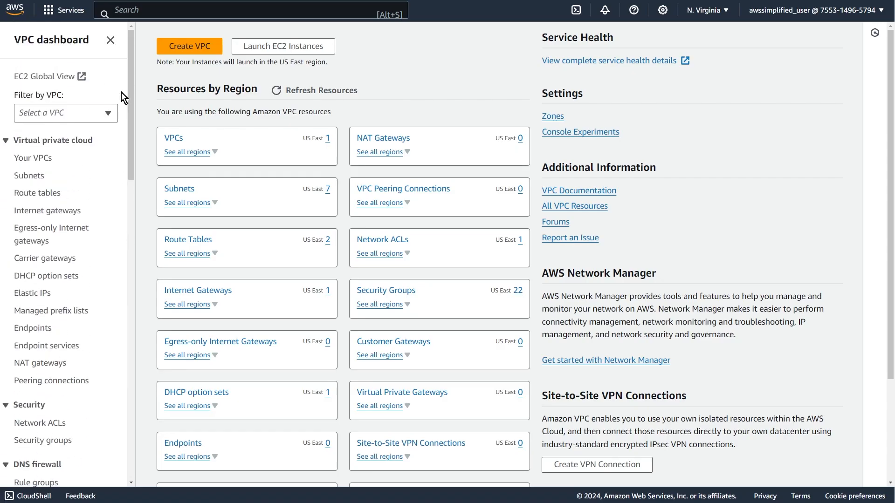
Open the resource map of Default AWS VPC from the list of VPCs and examine its subnets by availability zone.
{"action": "left_click", "coordinate": [49, 165]}
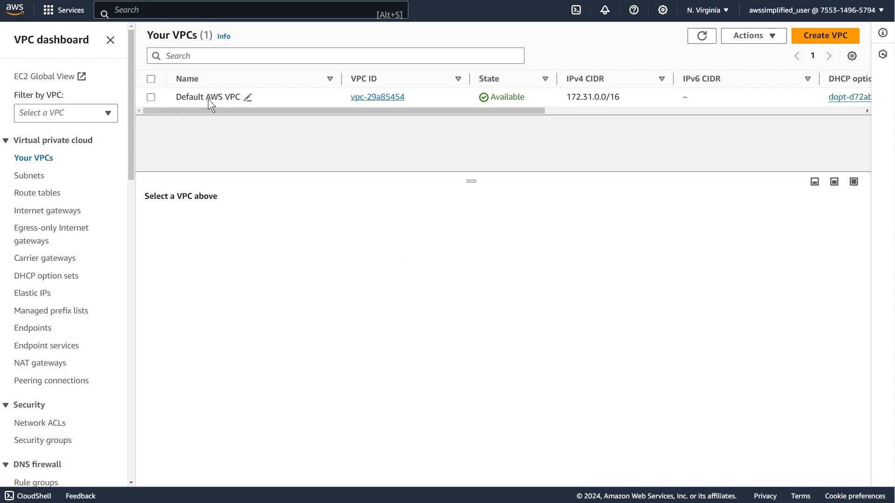
{"action": "left_click", "coordinate": [297, 99]}
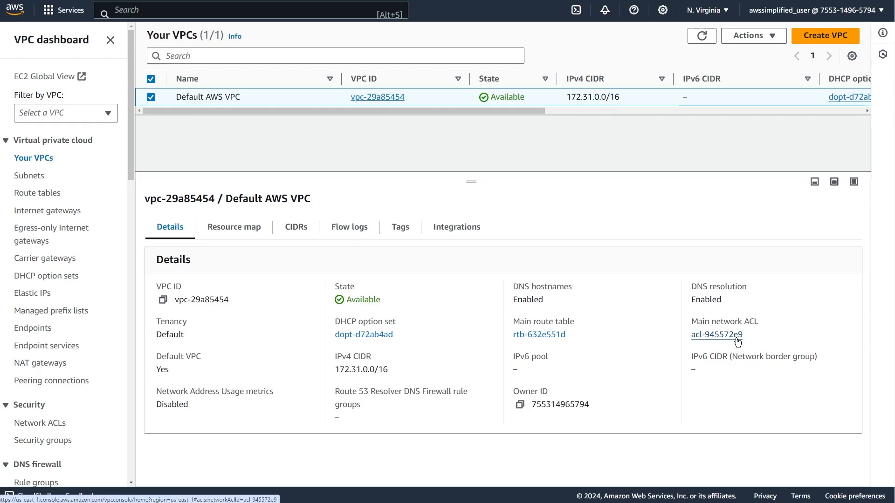
{"action": "left_click", "coordinate": [236, 227]}
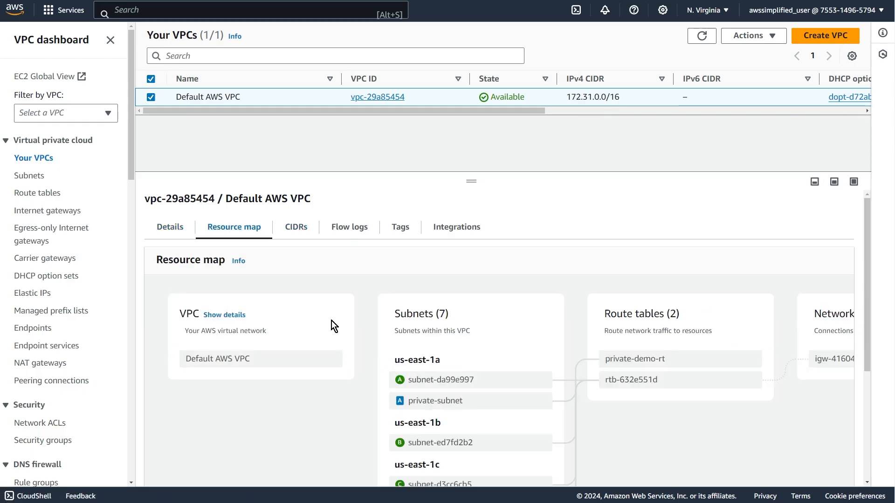
{"action": "scroll", "coordinate": [344, 392], "scroll_direction": "down", "scroll_amount": 3}
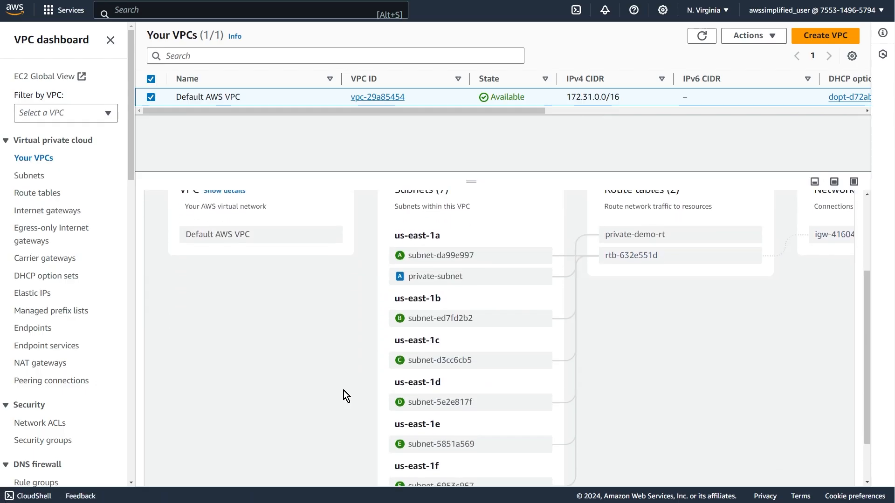
{"action": "scroll", "coordinate": [343, 394], "scroll_direction": "up", "scroll_amount": 2}
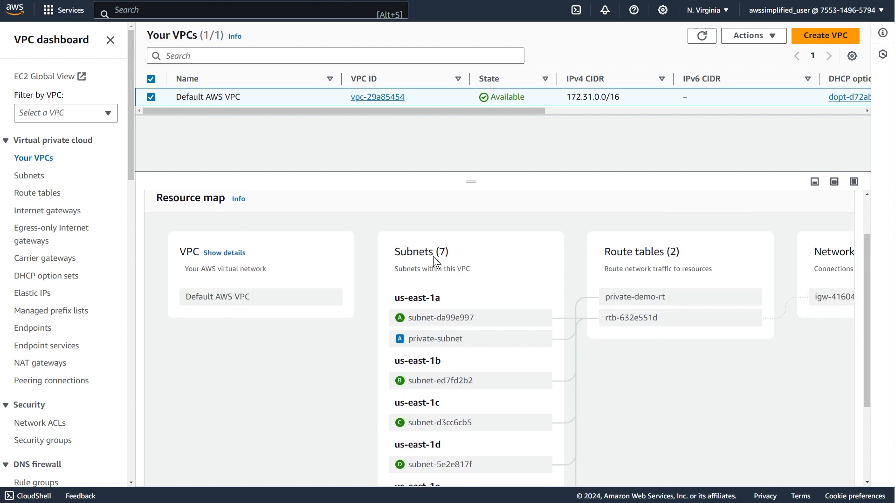
{"action": "scroll", "coordinate": [433, 256], "scroll_direction": "down", "scroll_amount": 1}
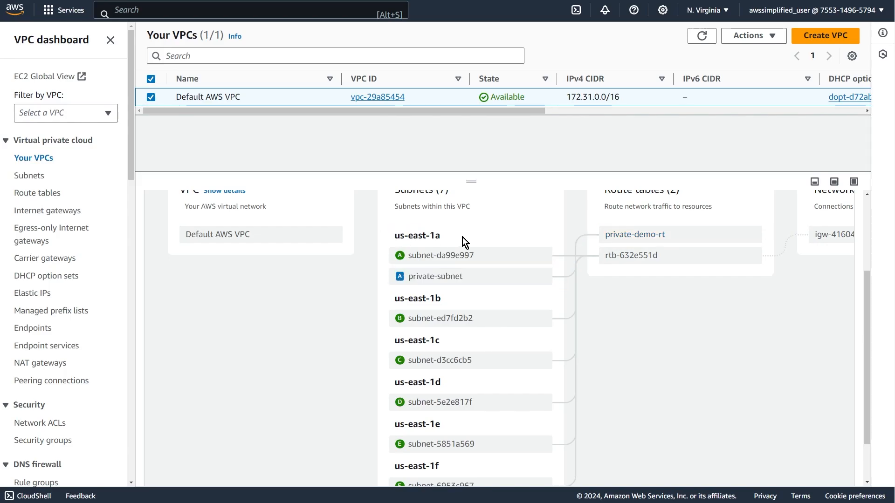
{"action": "triple_click", "coordinate": [439, 236]}
{"action": "left_click", "coordinate": [439, 237]}
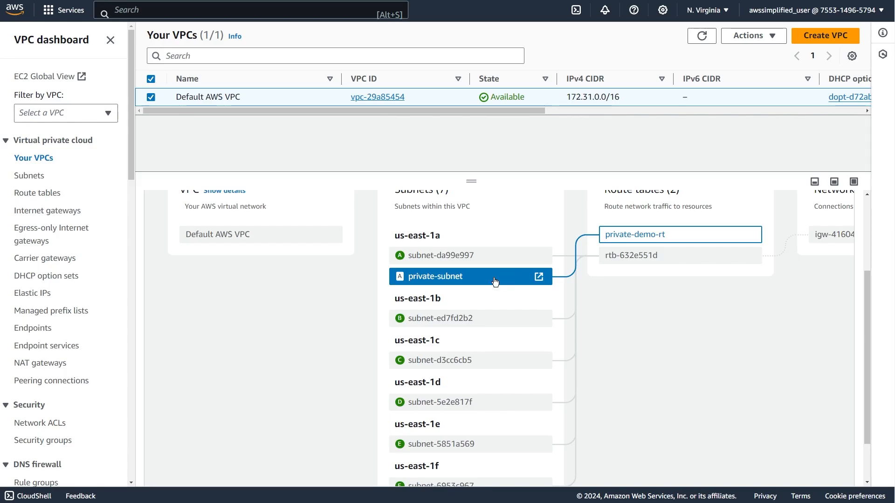
{"action": "scroll", "coordinate": [474, 299], "scroll_direction": "down", "scroll_amount": 2}
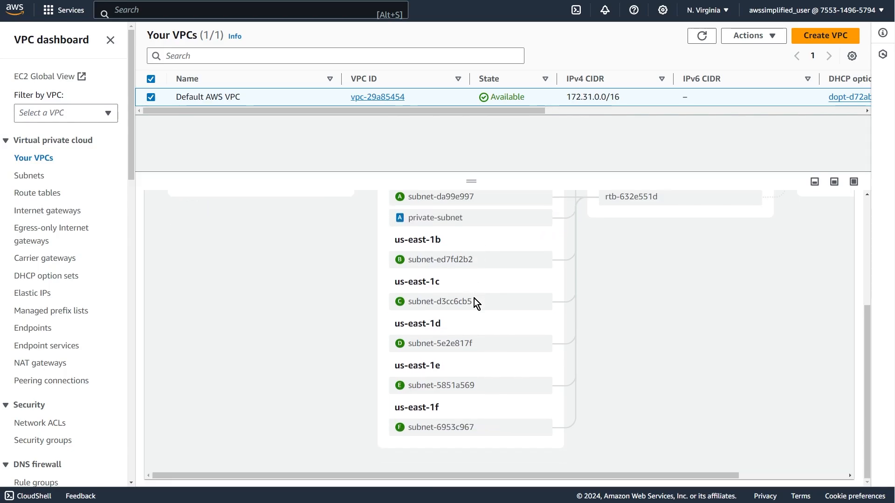
Trace in the resource map how the VPC's route tables link its subnets to the network connections.
{"action": "scroll", "coordinate": [500, 413], "scroll_direction": "up", "scroll_amount": 3}
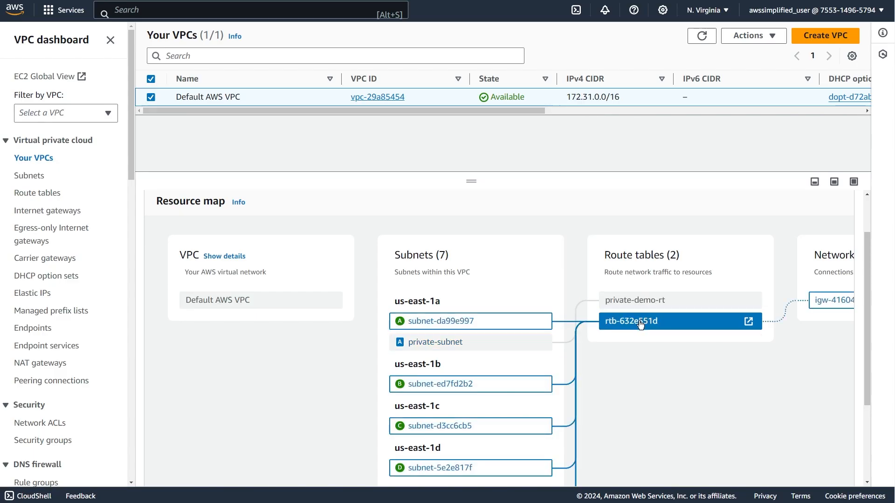
{"action": "scroll", "coordinate": [641, 325], "scroll_direction": "down", "scroll_amount": 1}
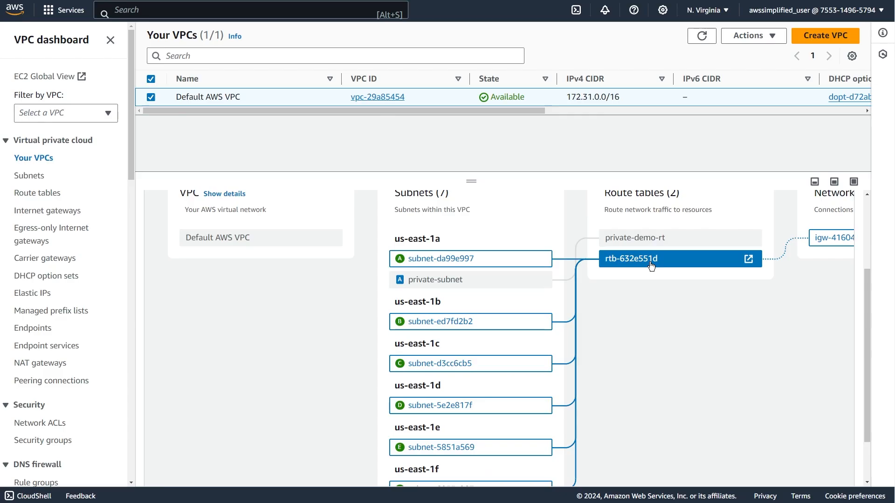
{"action": "scroll", "coordinate": [652, 266], "scroll_direction": "down", "scroll_amount": 1}
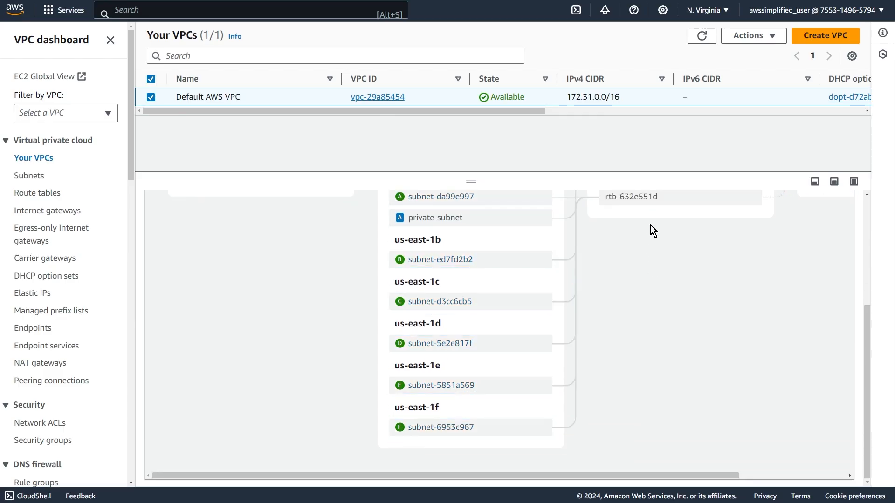
{"action": "scroll", "coordinate": [720, 236], "scroll_direction": "up", "scroll_amount": 1}
{"action": "scroll", "coordinate": [719, 236], "scroll_direction": "right", "scroll_amount": 2}
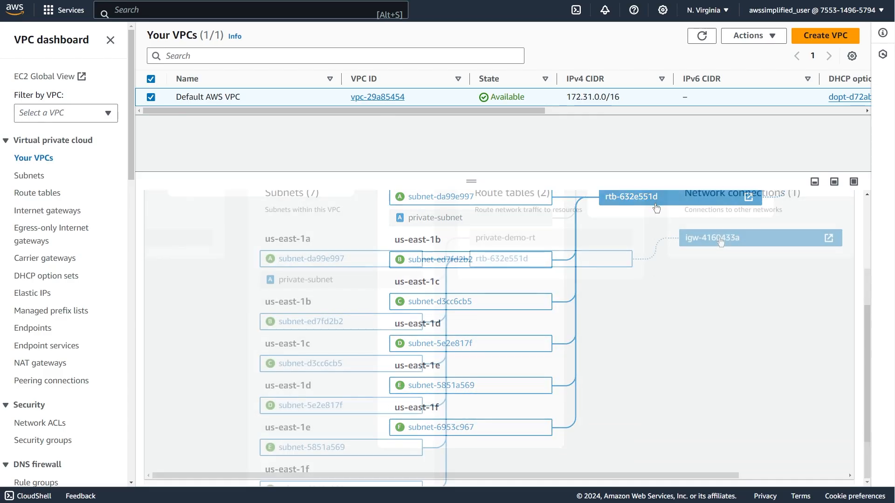
{"action": "scroll", "coordinate": [721, 240], "scroll_direction": "up", "scroll_amount": 2}
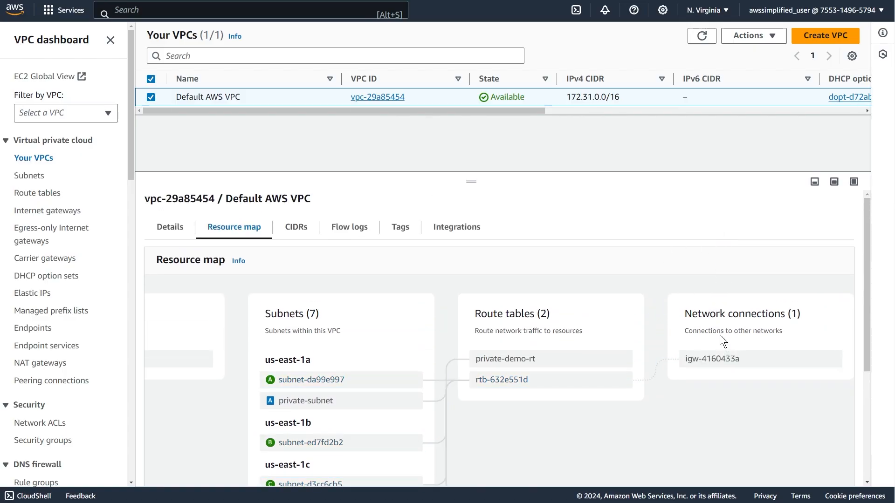
{"action": "scroll", "coordinate": [720, 335], "scroll_direction": "left", "scroll_amount": 2}
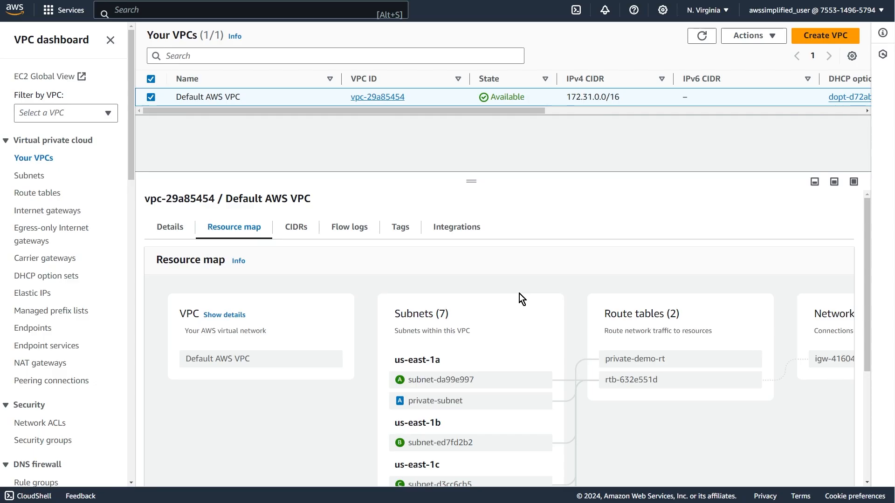
Review the CIDRs and the flow logs of Default AWS VPC.
{"action": "left_click", "coordinate": [296, 227]}
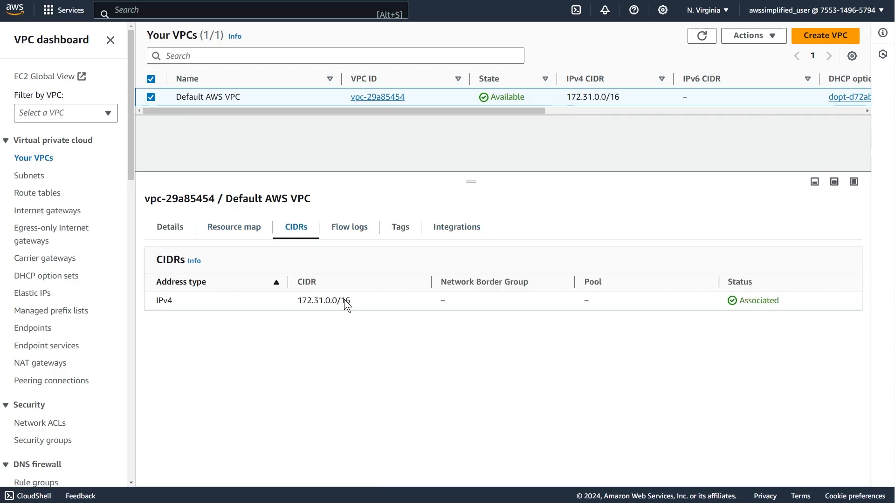
{"action": "left_click_drag", "start_coordinate": [309, 298], "coordinate": [299, 301]}
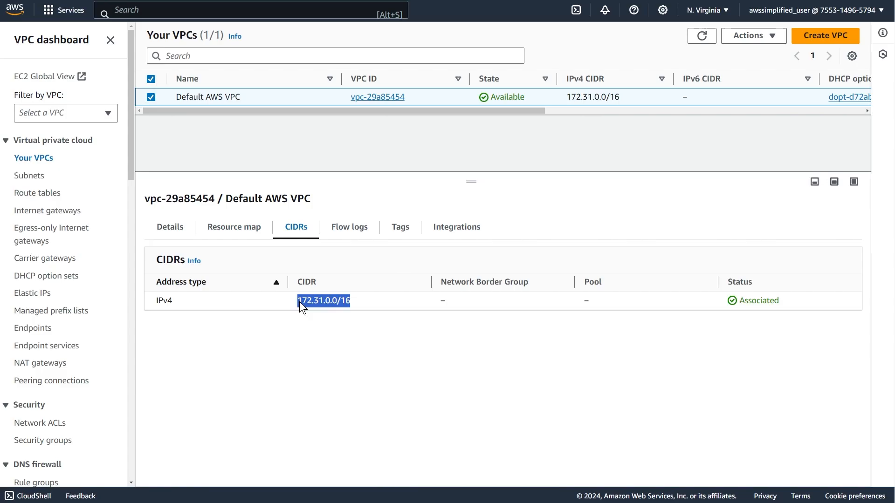
{"action": "left_click", "coordinate": [365, 327]}
{"action": "left_click", "coordinate": [341, 231]}
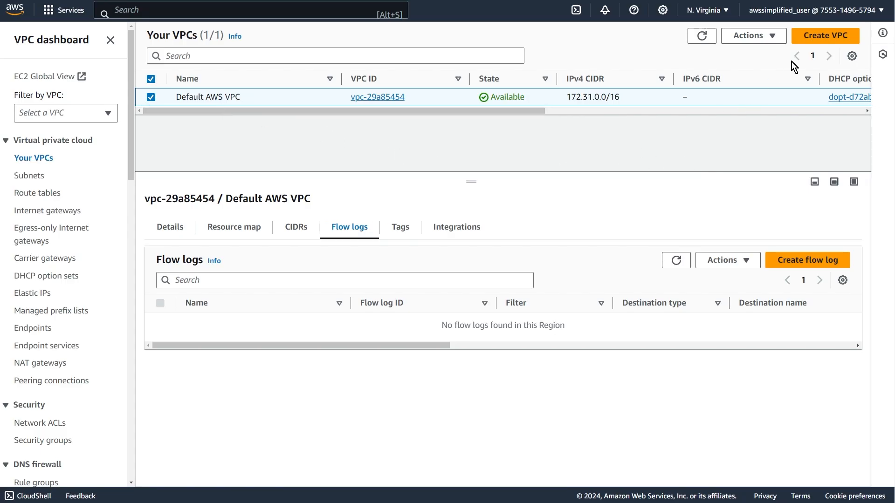
Start creating a VPC with the "VPC and more" option and examine the previewed subnets, route tables and network connections.
{"action": "left_click", "coordinate": [815, 38]}
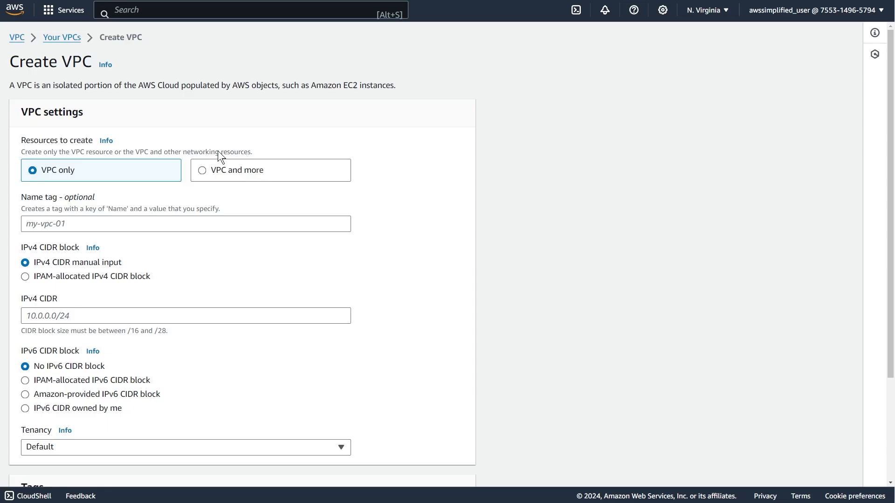
{"action": "left_click", "coordinate": [232, 177]}
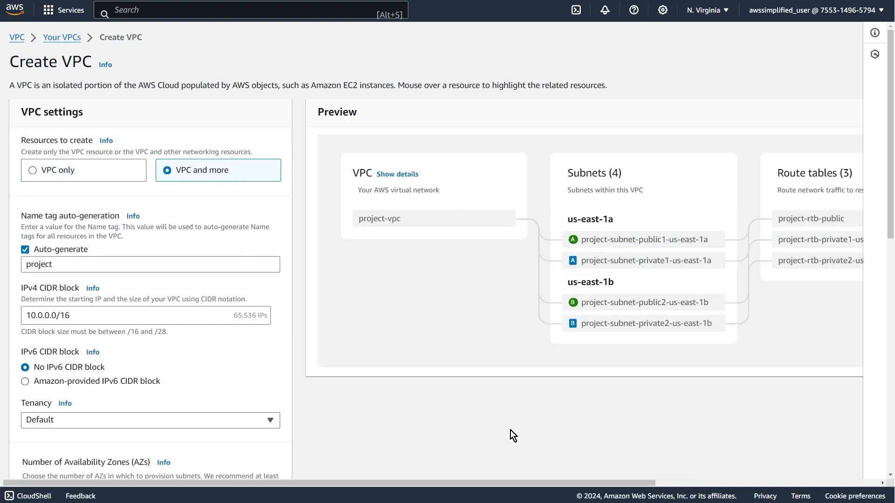
{"action": "scroll", "coordinate": [513, 430], "scroll_direction": "right", "scroll_amount": 3}
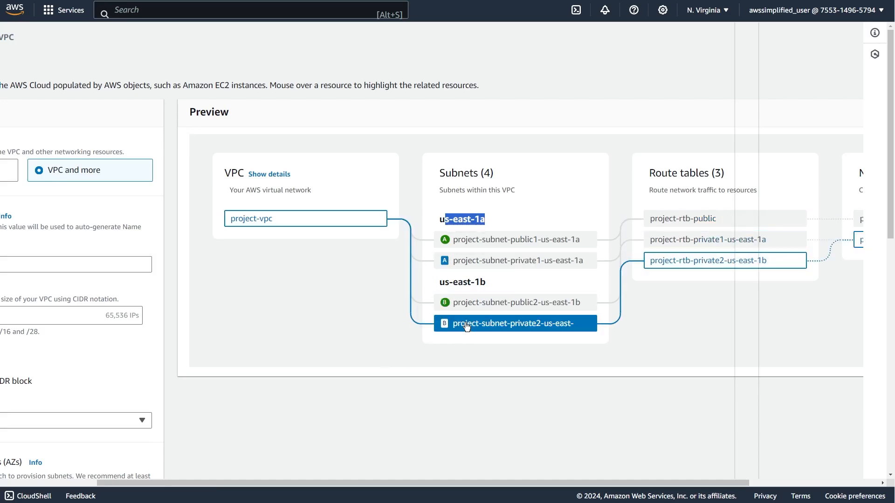
{"action": "scroll", "coordinate": [455, 333], "scroll_direction": "right", "scroll_amount": 3}
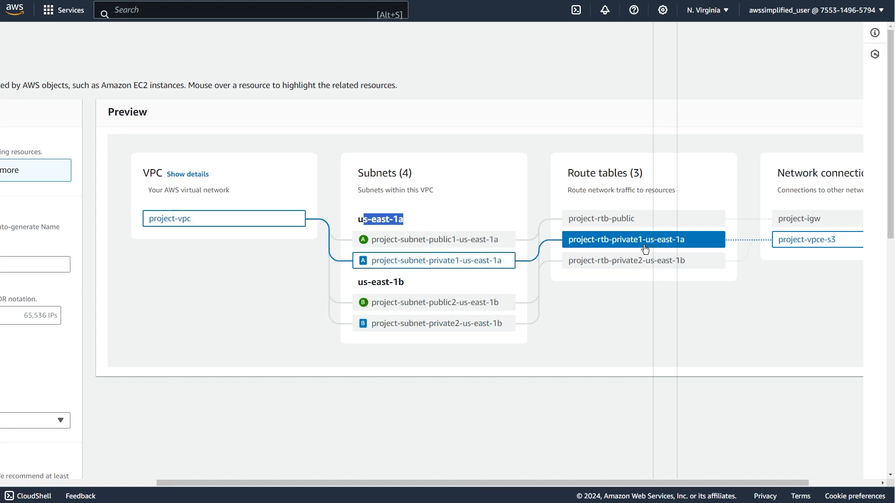
{"action": "scroll", "coordinate": [633, 270], "scroll_direction": "right", "scroll_amount": 2}
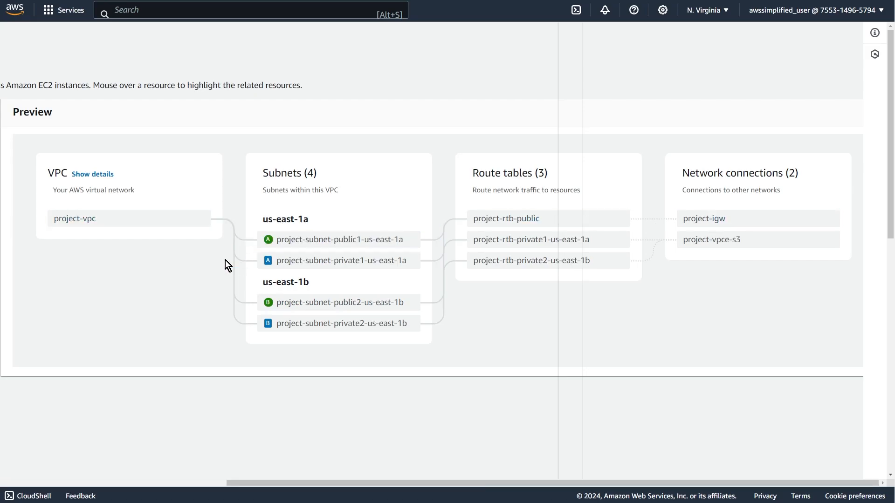
{"action": "scroll", "coordinate": [208, 271], "scroll_direction": "left", "scroll_amount": 10}
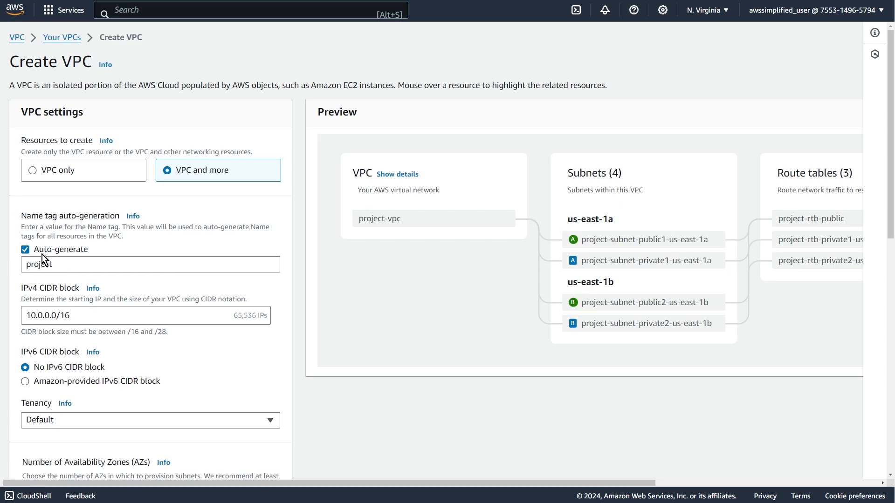
Turn off name tag auto-generation and name the VPC "My First VPC" in the preview.
{"action": "left_click", "coordinate": [26, 251]}
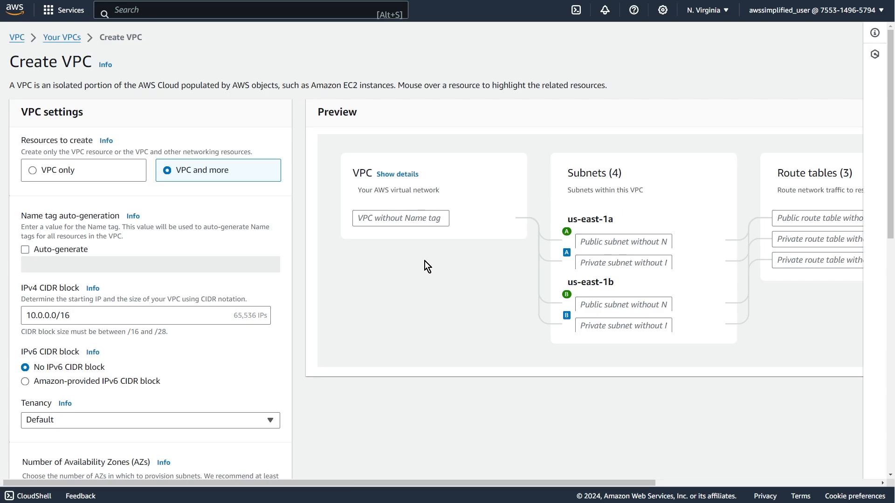
{"action": "left_click", "coordinate": [419, 219]}
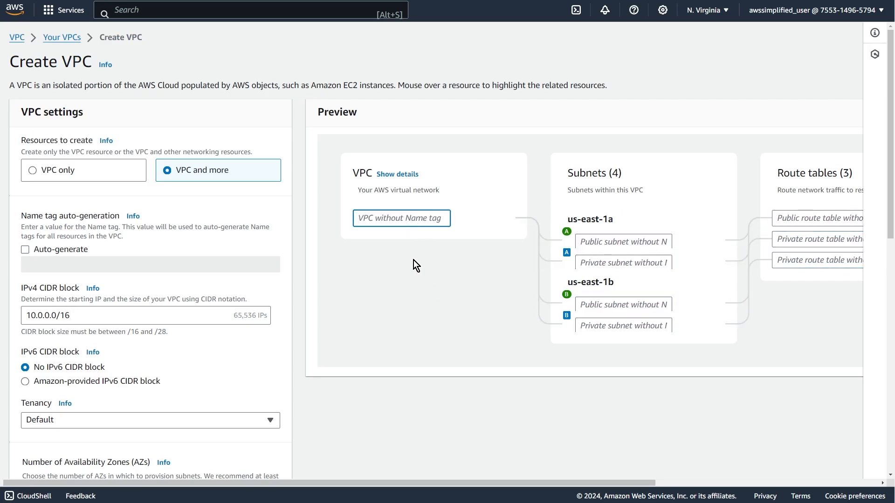
{"action": "type", "text": "My First VPC"}
{"action": "key", "text": "Return"}
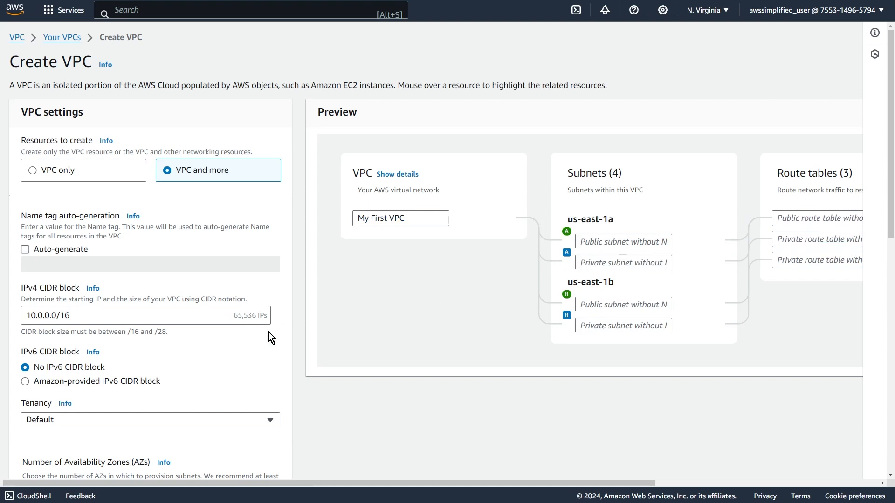
Set the new VPC's IPv4 CIDR block to 10.200.0.0/16.
{"action": "scroll", "coordinate": [144, 255], "scroll_direction": "down", "scroll_amount": 1}
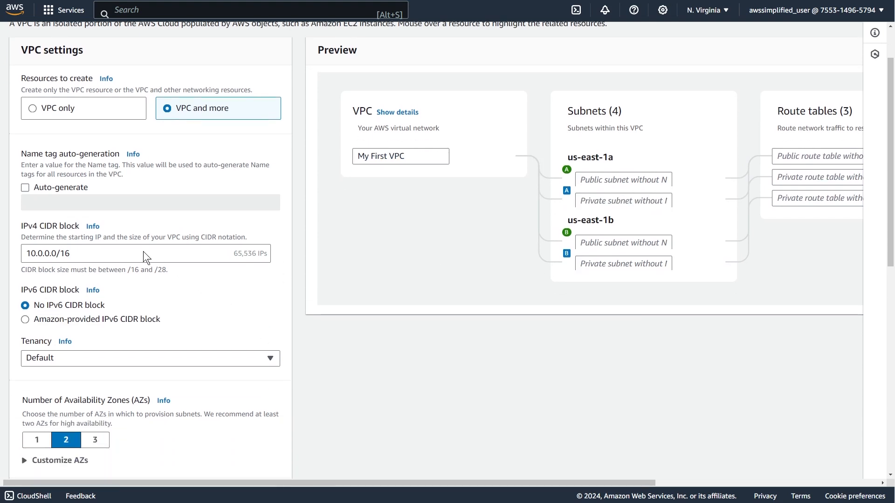
{"action": "left_click", "coordinate": [30, 254]}
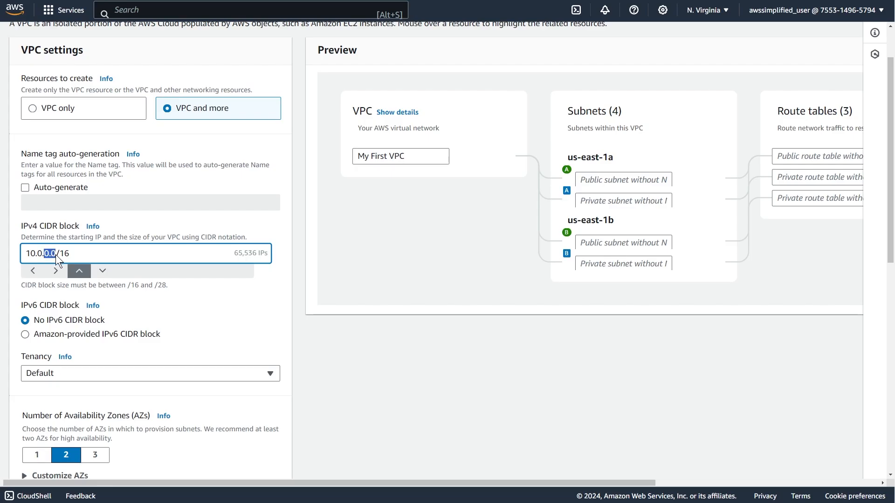
{"action": "left_click", "coordinate": [55, 255]}
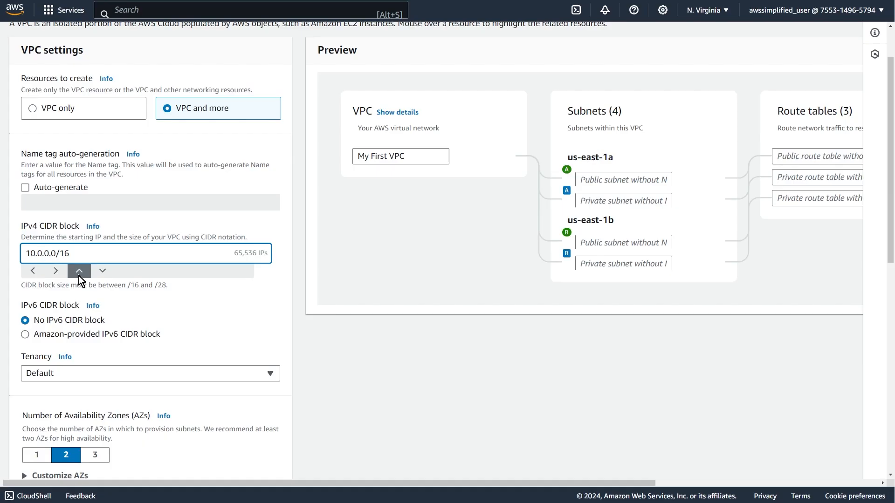
{"action": "key", "text": "BackSpace"}
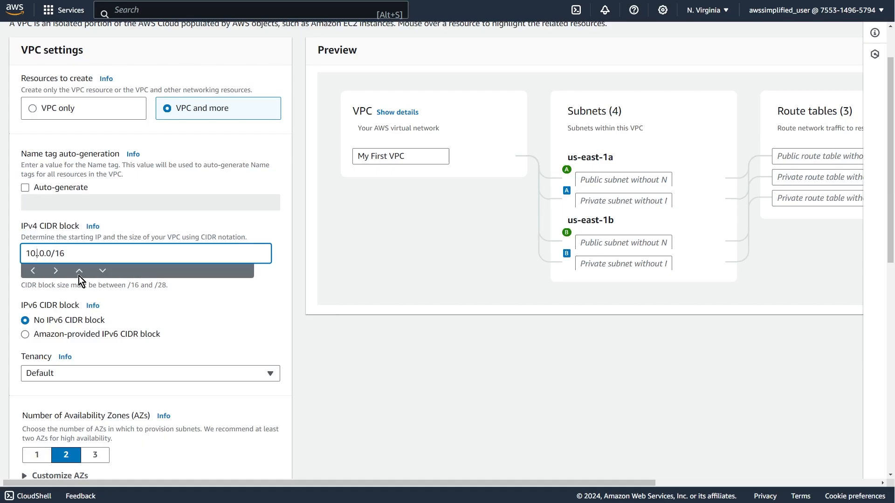
{"action": "type", "text": "200"}
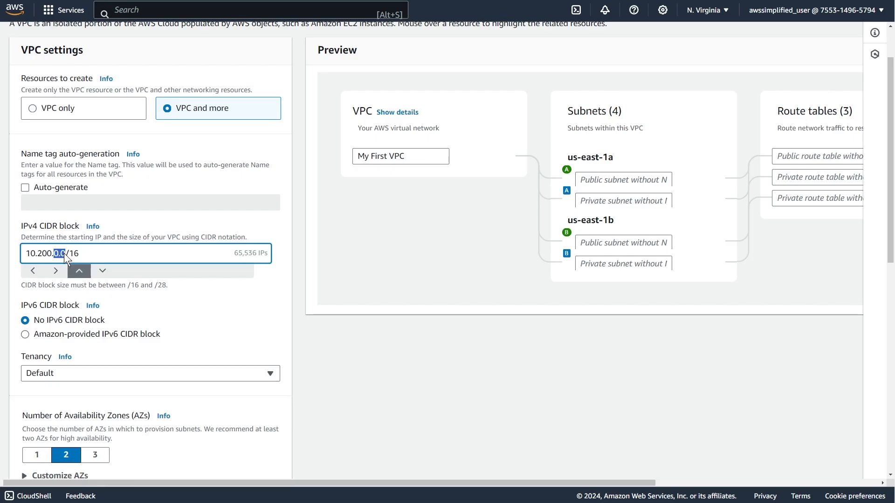
{"action": "left_click", "coordinate": [160, 296]}
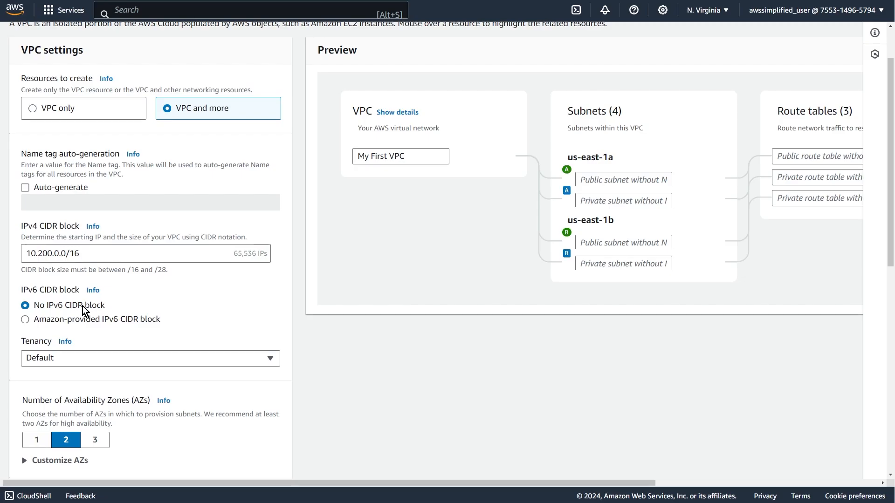
Set the number of Availability Zones for the new VPC to 1.
{"action": "scroll", "coordinate": [83, 311], "scroll_direction": "down", "scroll_amount": 1}
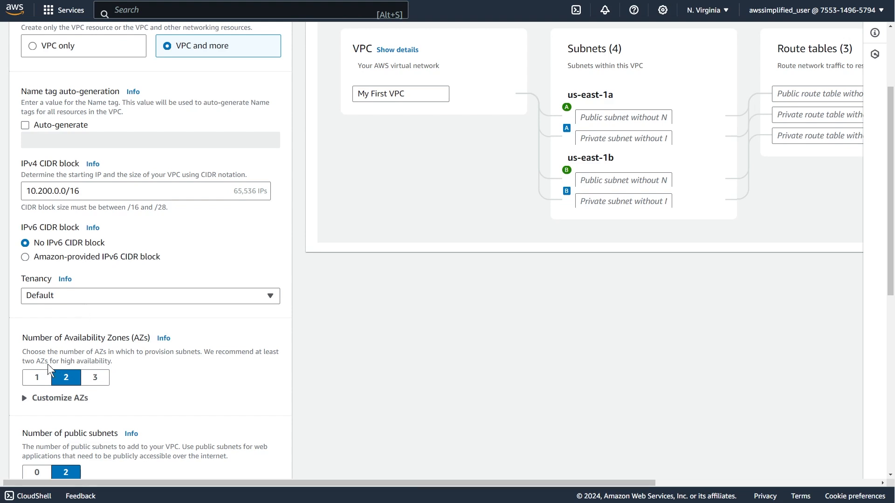
{"action": "left_click", "coordinate": [37, 377]}
{"action": "scroll", "coordinate": [189, 415], "scroll_direction": "down", "scroll_amount": 1}
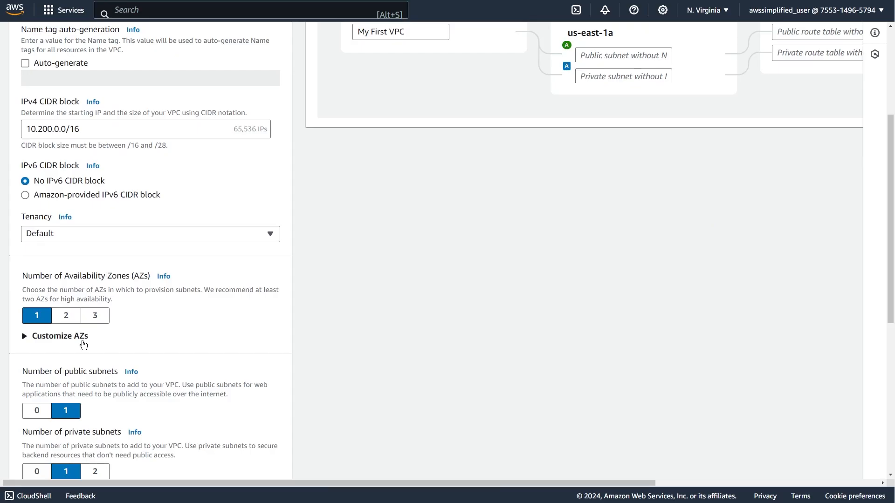
Try us-east-1b as the first availability zone and switch it back to us-east-1a.
{"action": "left_click", "coordinate": [51, 336]}
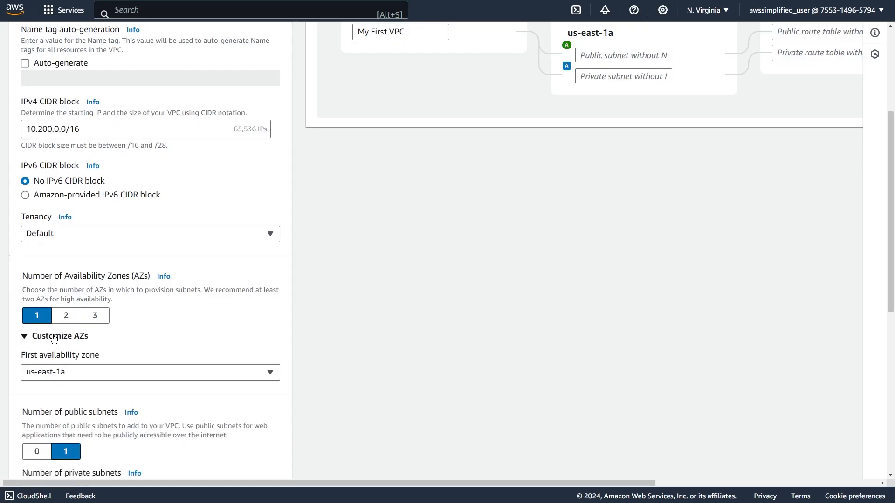
{"action": "left_click", "coordinate": [51, 373]}
{"action": "left_click", "coordinate": [60, 282]}
{"action": "left_click", "coordinate": [109, 373]}
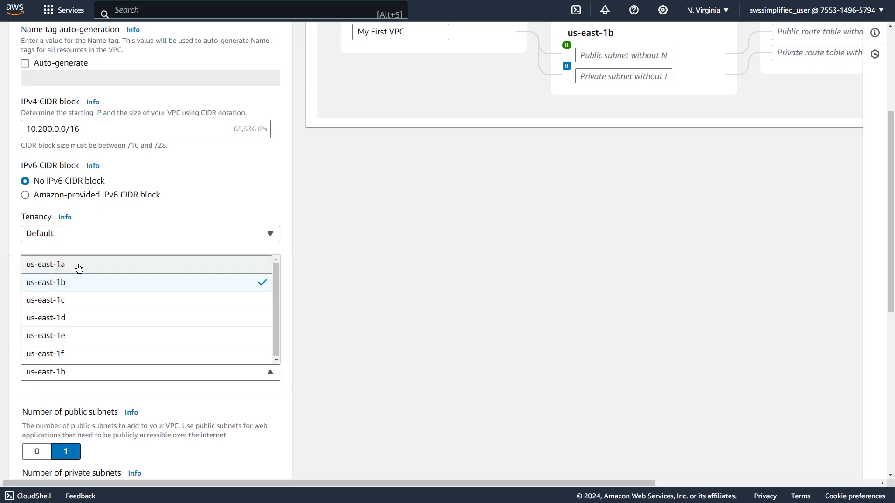
{"action": "left_click", "coordinate": [74, 263]}
{"action": "left_click", "coordinate": [54, 336]}
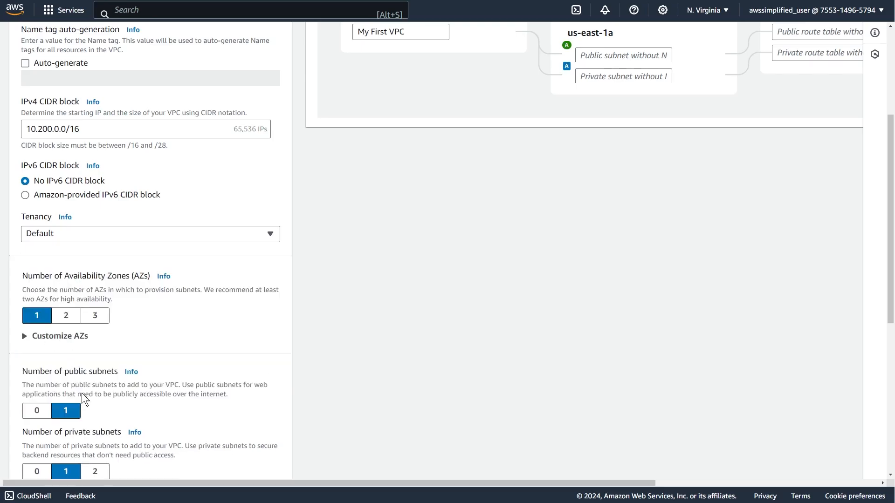
Customize the subnet CIDR blocks by setting the public subnet in us-east-1a to 10.200.0.0/24.
{"action": "scroll", "coordinate": [99, 430], "scroll_direction": "down", "scroll_amount": 1}
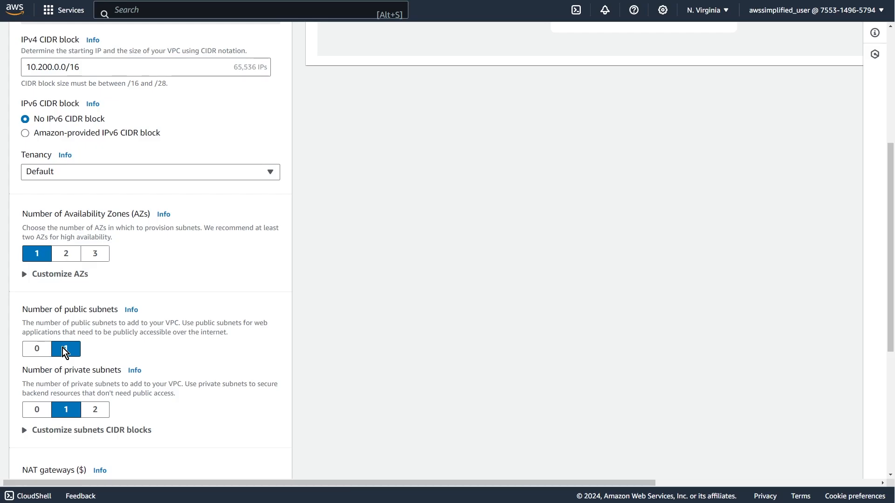
{"action": "scroll", "coordinate": [63, 353], "scroll_direction": "down", "scroll_amount": 3}
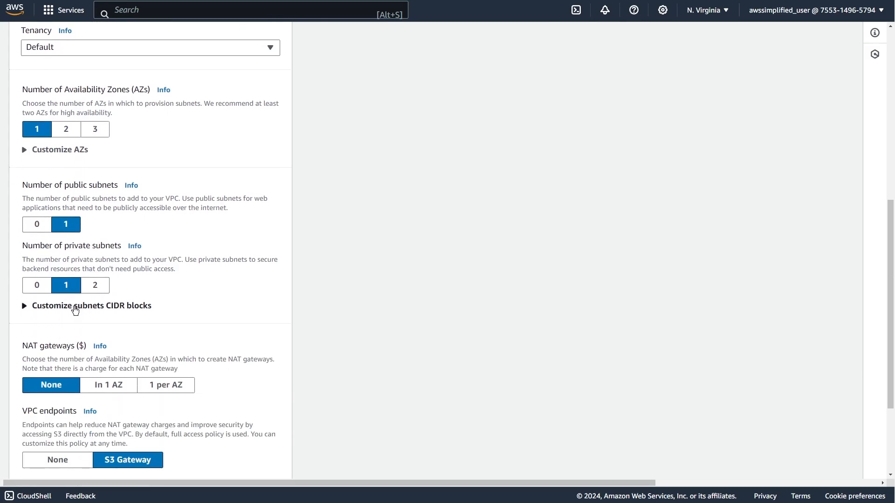
{"action": "left_click", "coordinate": [75, 311]}
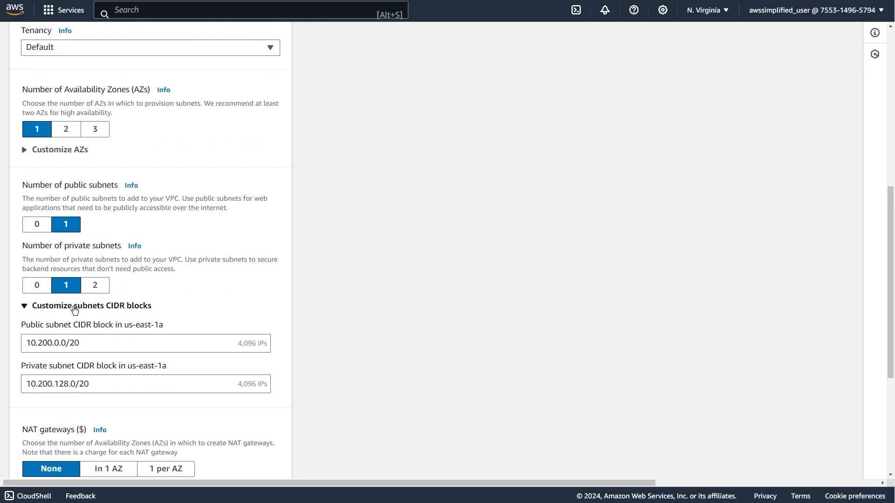
{"action": "scroll", "coordinate": [75, 311], "scroll_direction": "down", "scroll_amount": 1}
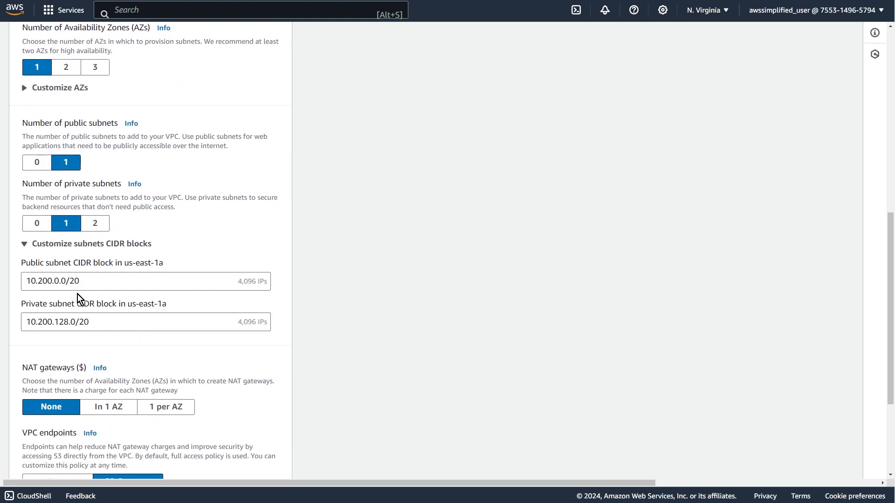
{"action": "left_click", "coordinate": [82, 287]}
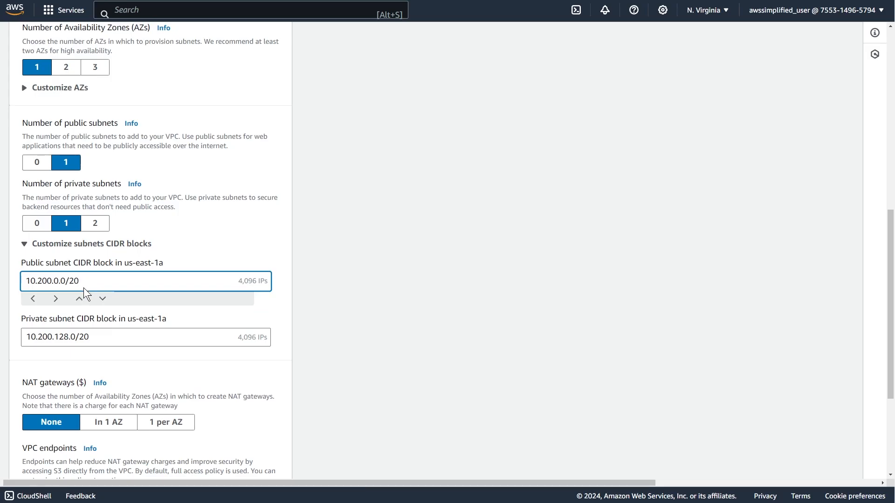
{"action": "key", "text": "BackSpace"}
{"action": "type", "text": "4"}
Set the private subnet's CIDR block in us-east-1a to 10.200.128.0/24.
{"action": "left_click", "coordinate": [128, 344]}
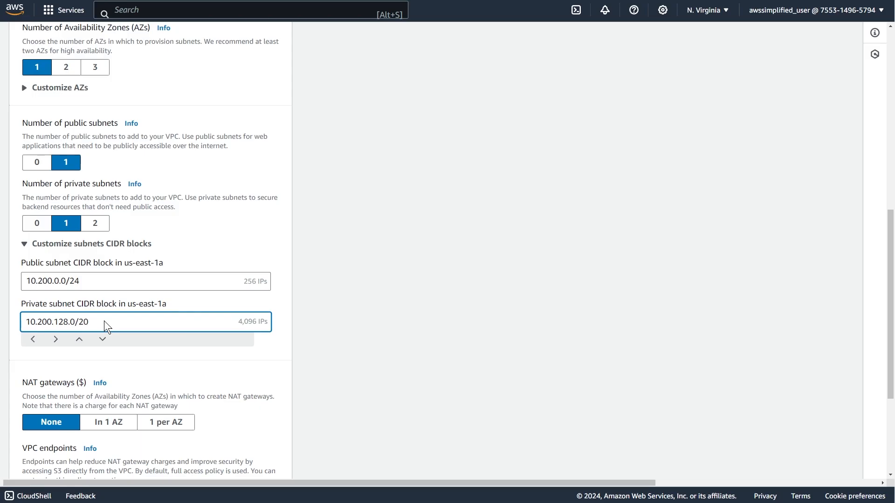
{"action": "key", "text": "BackSpace"}
{"action": "type", "text": "4"}
{"action": "double_click", "coordinate": [249, 322]}
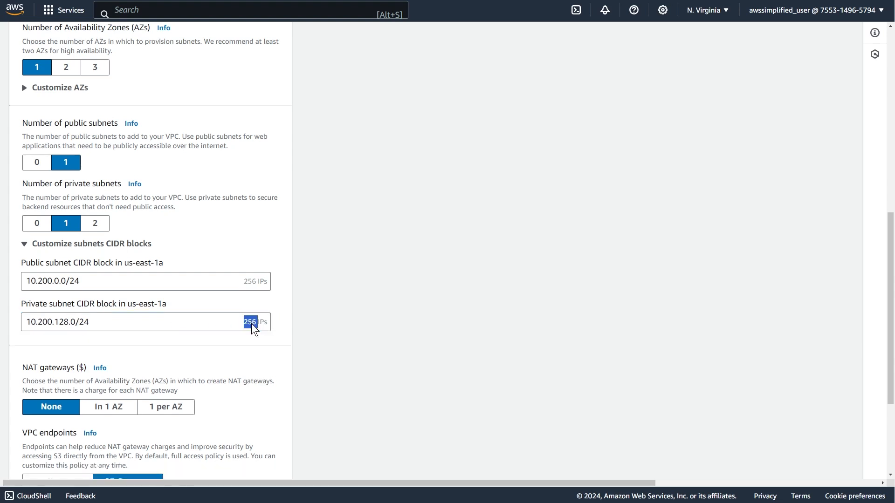
{"action": "left_click", "coordinate": [308, 359]}
Compare the third octets of the public and private subnet CIDR blocks.
{"action": "left_click", "coordinate": [55, 282]}
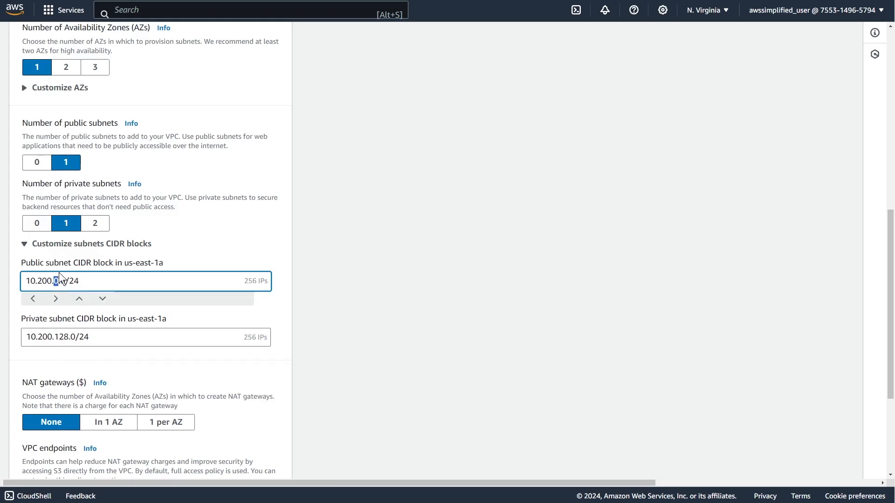
{"action": "left_click", "coordinate": [65, 339]}
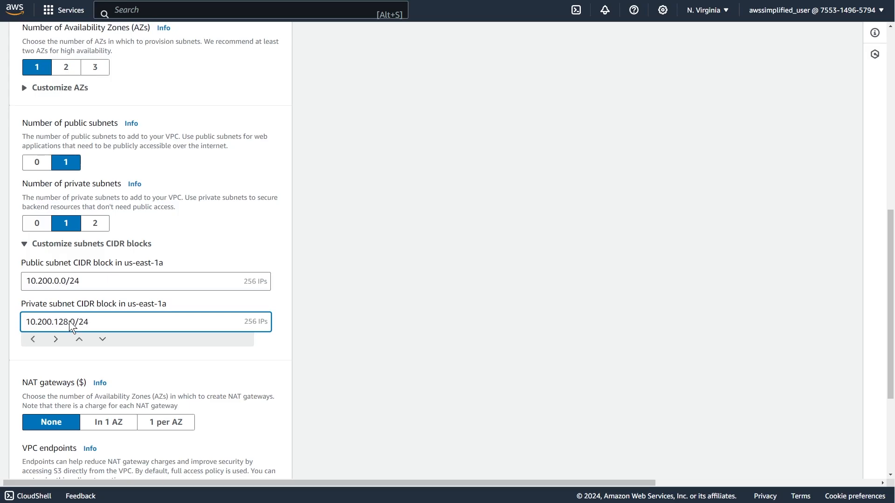
{"action": "double_click", "coordinate": [64, 324]}
{"action": "left_click", "coordinate": [62, 324]}
{"action": "left_click_drag", "start_coordinate": [68, 323], "coordinate": [53, 323]}
Try 64 and 32 as the third octet of the public subnet's CIDR block and restore it to 0.
{"action": "left_click", "coordinate": [56, 282]}
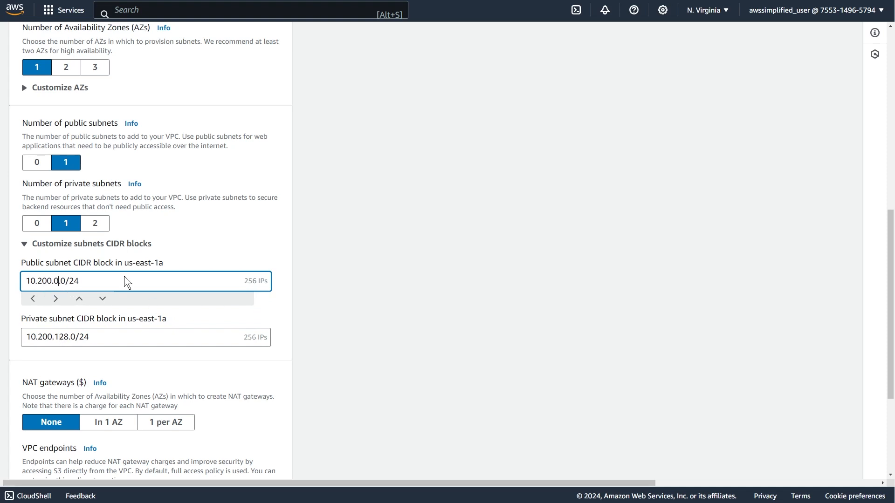
{"action": "key", "text": "Delete"}
{"action": "type", "text": "64"}
{"action": "key", "text": "BackSpace"}
{"action": "key", "text": "BackSpace"}
{"action": "type", "text": "32"}
{"action": "key", "text": "BackSpace"}
{"action": "key", "text": "BackSpace"}
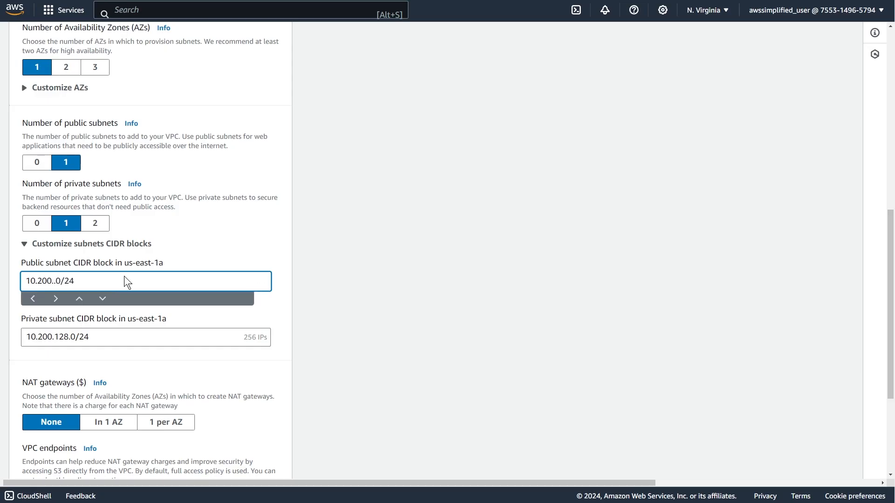
{"action": "type", "text": "0"}
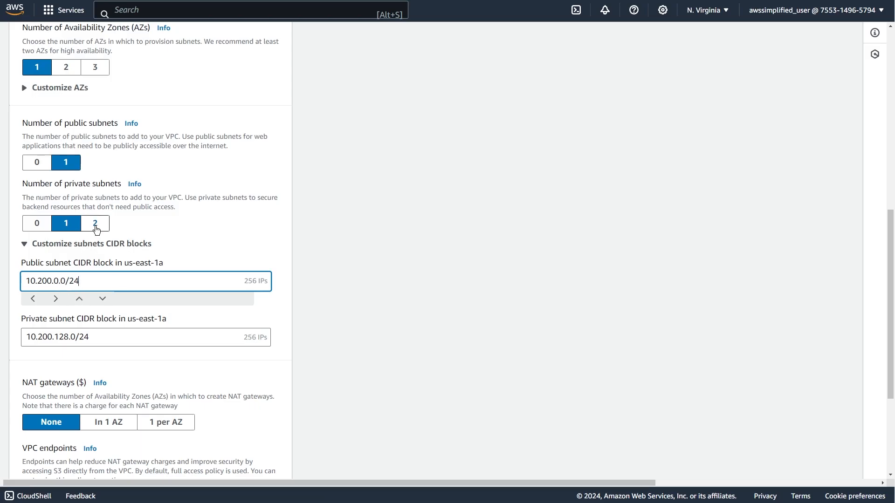
Try two private subnets, inspect the CIDR block of the additional one, and return to one private subnet.
{"action": "left_click", "coordinate": [95, 228]}
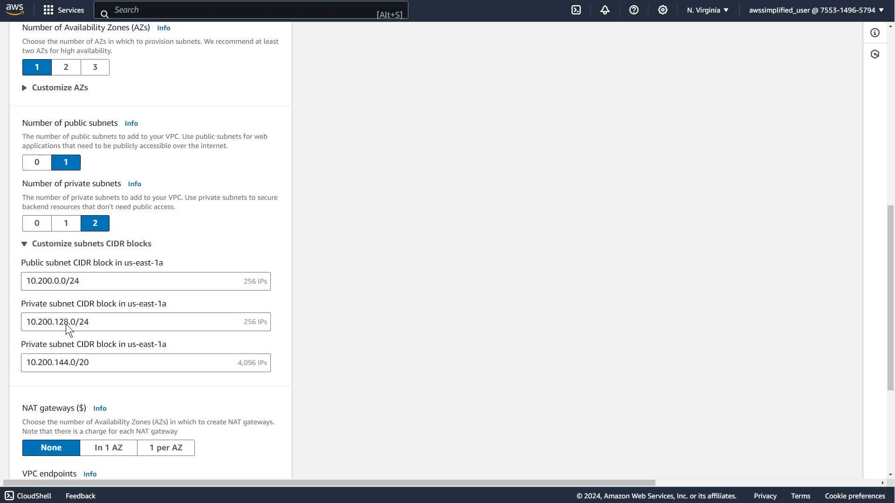
{"action": "left_click", "coordinate": [61, 365]}
{"action": "double_click", "coordinate": [63, 366]}
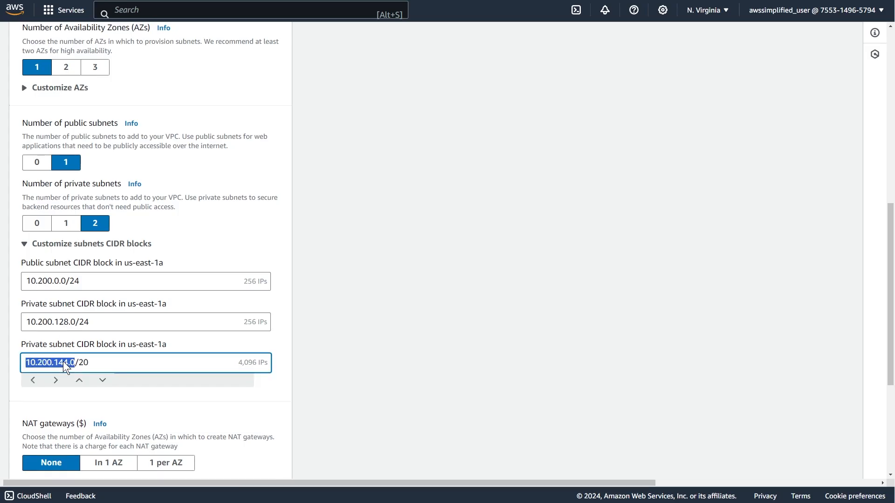
{"action": "left_click", "coordinate": [65, 368]}
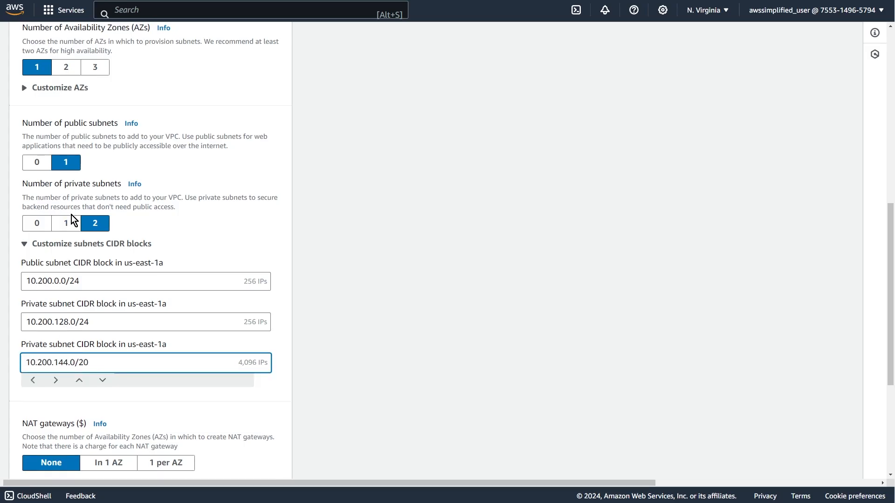
{"action": "left_click", "coordinate": [71, 233]}
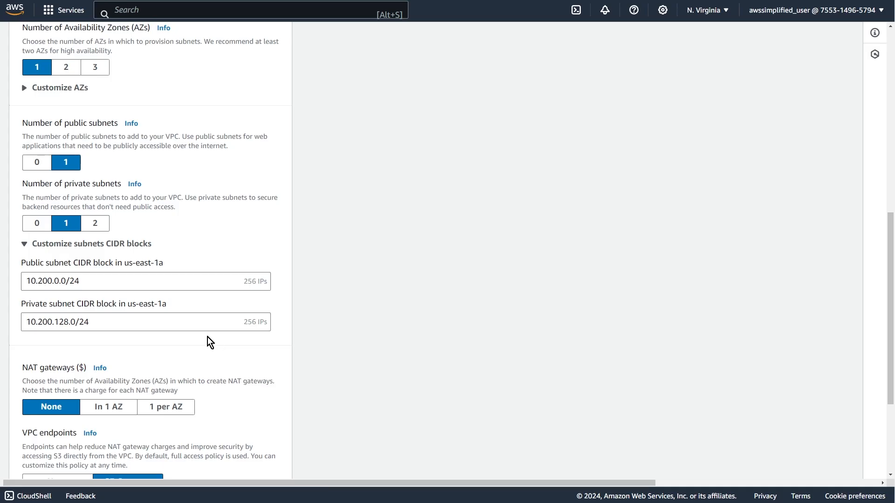
Add a NAT gateway in 1 AZ and examine the network connections in the VPC preview.
{"action": "scroll", "coordinate": [203, 342], "scroll_direction": "down", "scroll_amount": 1}
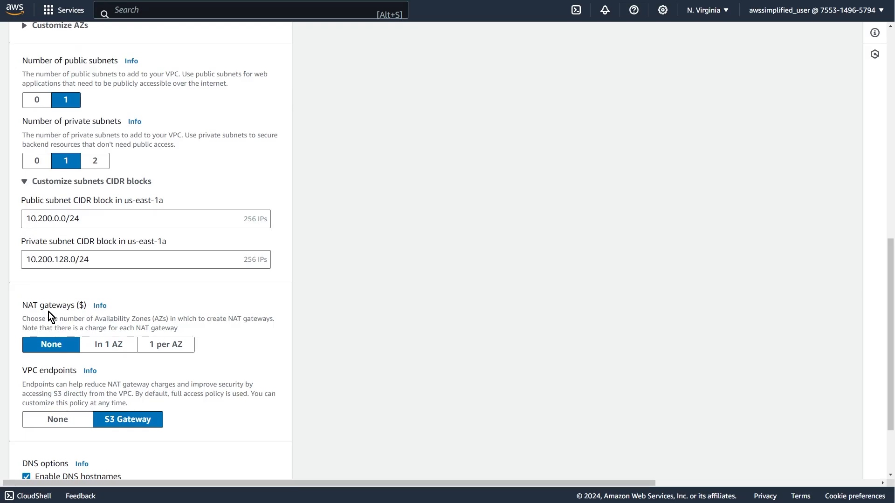
{"action": "left_click", "coordinate": [101, 347]}
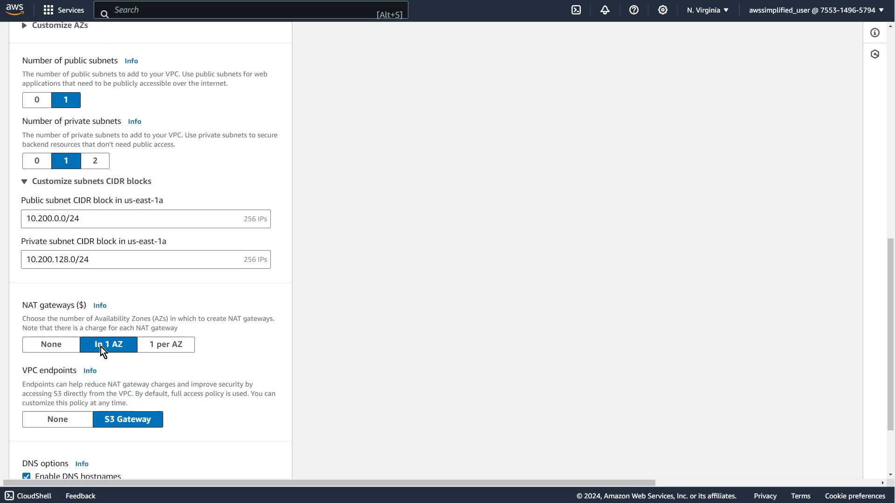
{"action": "scroll", "coordinate": [388, 392], "scroll_direction": "up", "scroll_amount": 10}
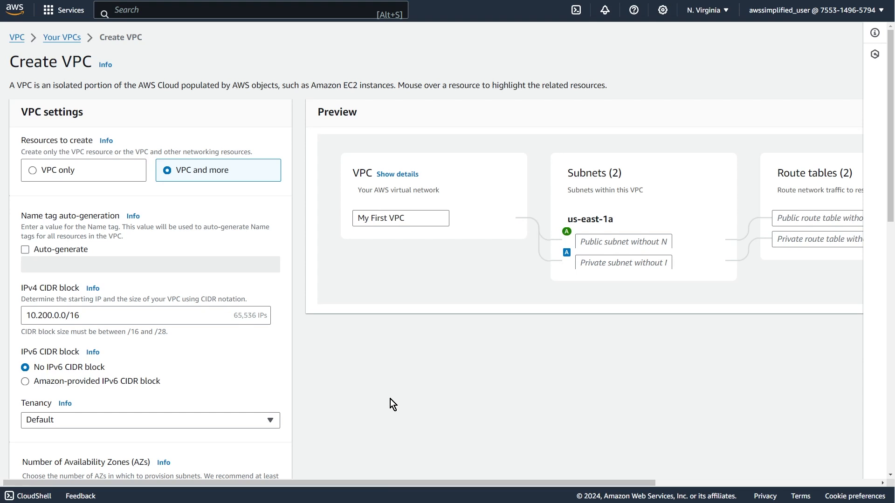
{"action": "left_click_drag", "start_coordinate": [424, 483], "coordinate": [637, 493]}
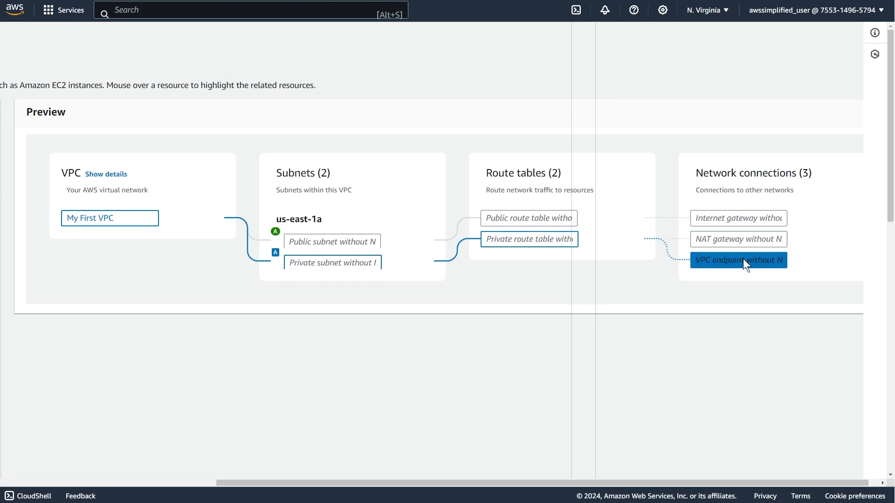
{"action": "scroll", "coordinate": [522, 321], "scroll_direction": "left", "scroll_amount": 10}
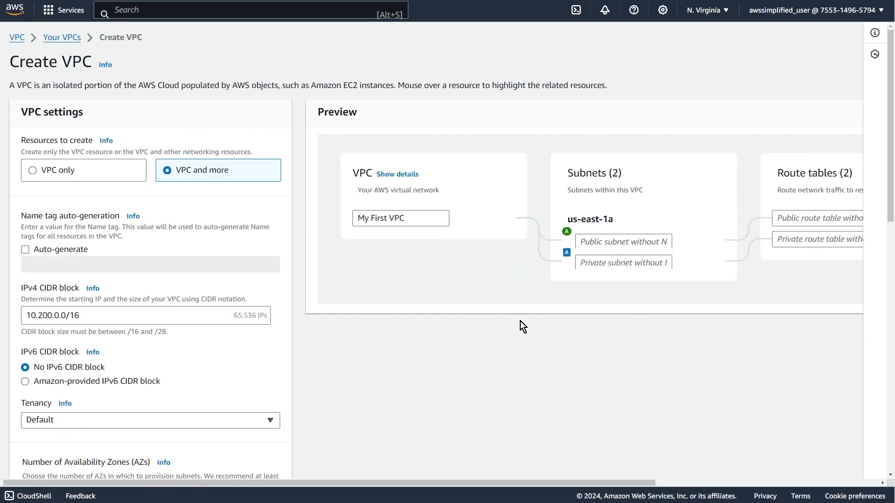
Name the public subnet "public-1a" and the private subnet "private-1a" in the preview.
{"action": "scroll", "coordinate": [172, 326], "scroll_direction": "down", "scroll_amount": 12}
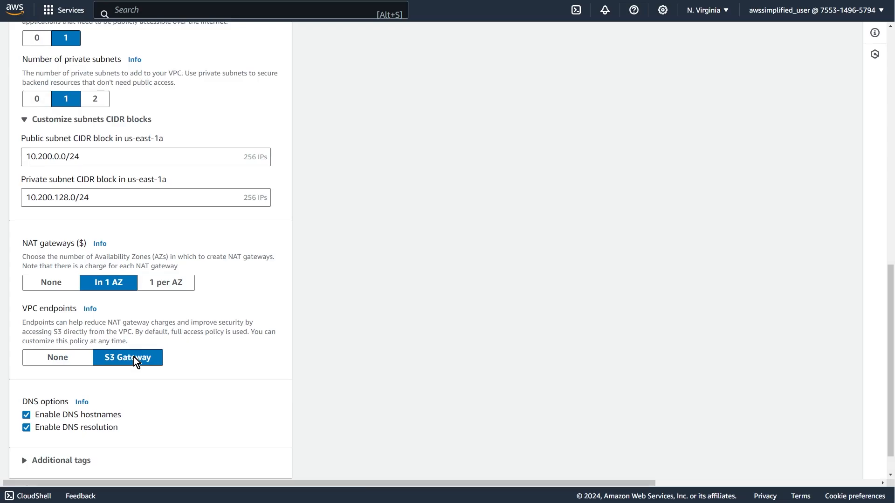
{"action": "scroll", "coordinate": [135, 362], "scroll_direction": "down", "scroll_amount": 1}
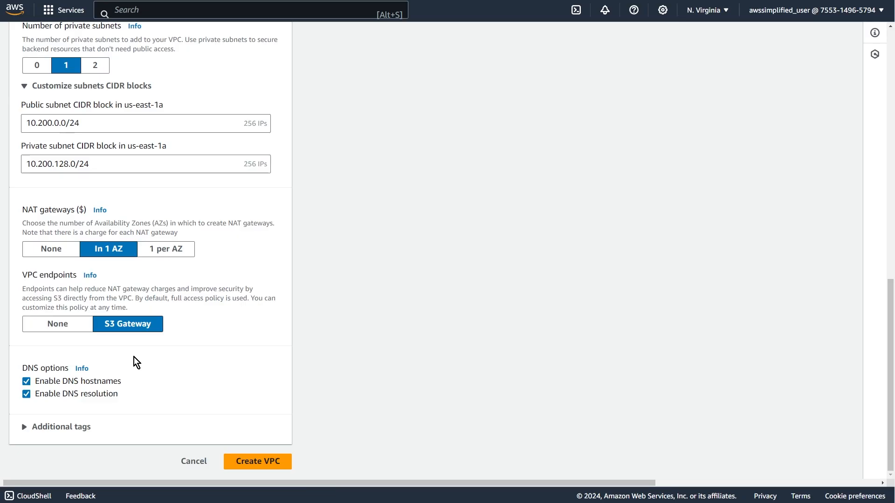
{"action": "scroll", "coordinate": [134, 357], "scroll_direction": "up", "scroll_amount": 8}
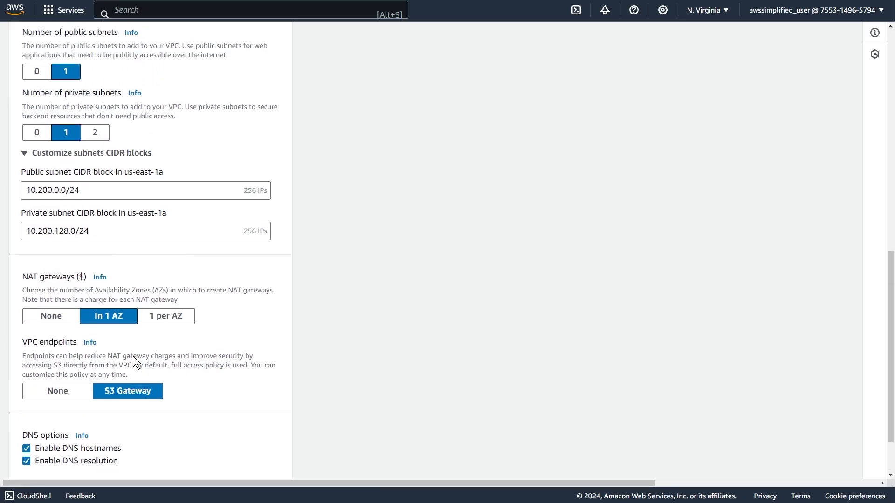
{"action": "scroll", "coordinate": [133, 356], "scroll_direction": "up", "scroll_amount": 4}
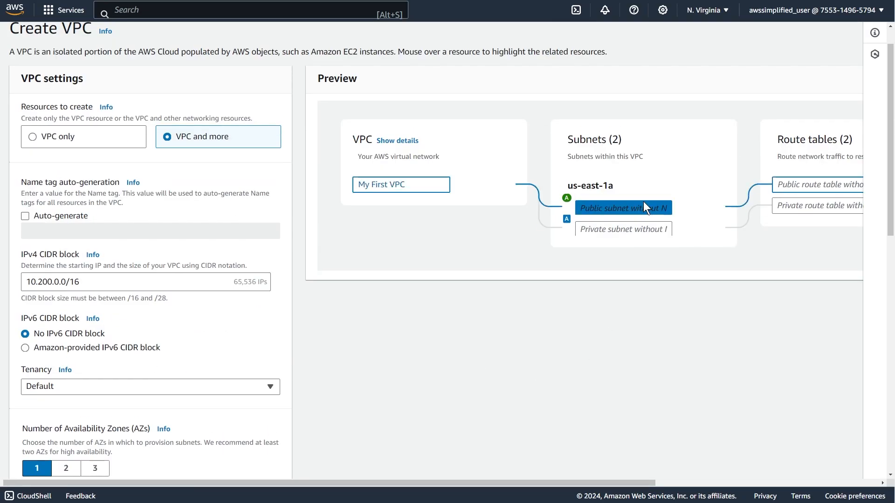
{"action": "left_click", "coordinate": [634, 208]}
{"action": "type", "text": "publ"}
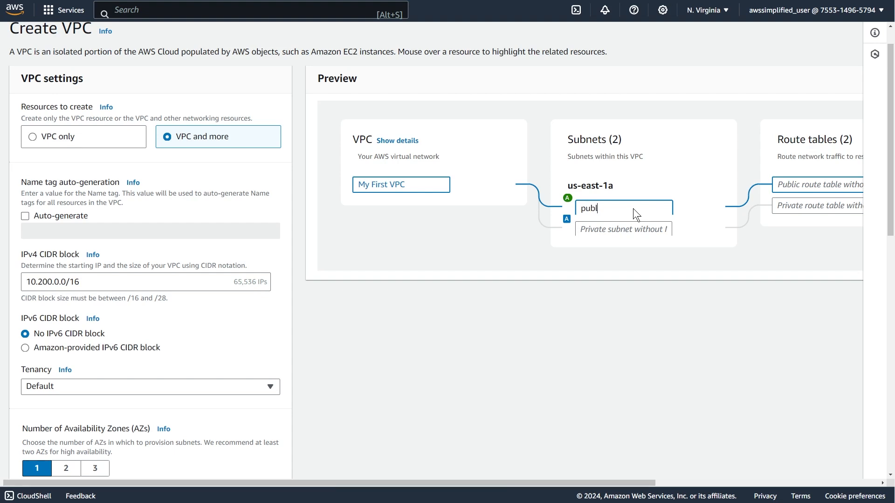
{"action": "type", "text": "ic-1a"}
{"action": "left_click", "coordinate": [617, 231]}
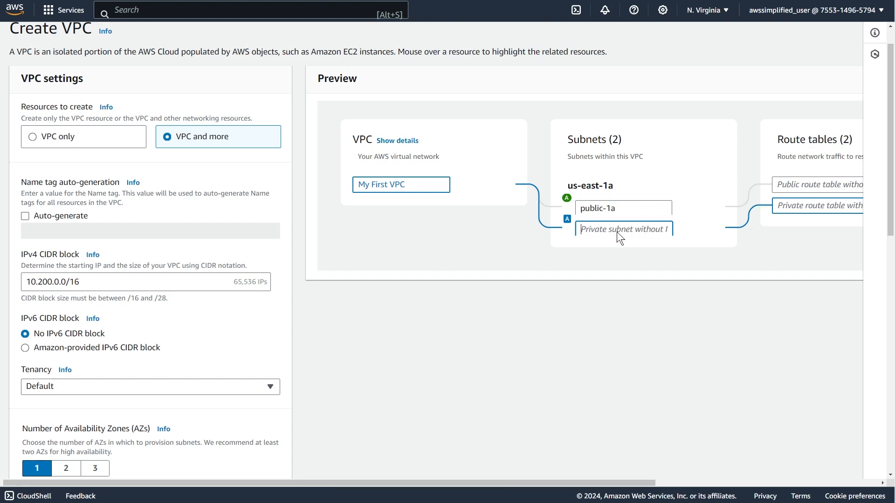
{"action": "type", "text": "private-1a"}
Name the public route table "main-route-route" in the preview.
{"action": "scroll", "coordinate": [708, 309], "scroll_direction": "right", "scroll_amount": 5}
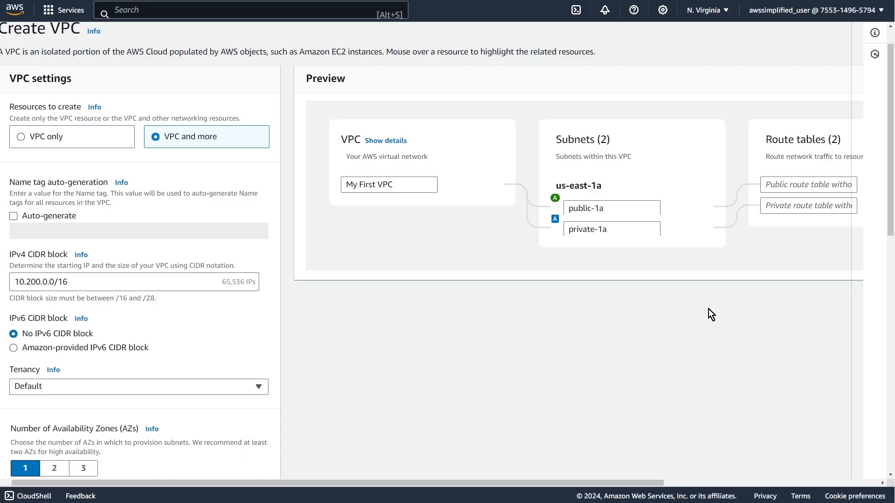
{"action": "left_click", "coordinate": [567, 184]}
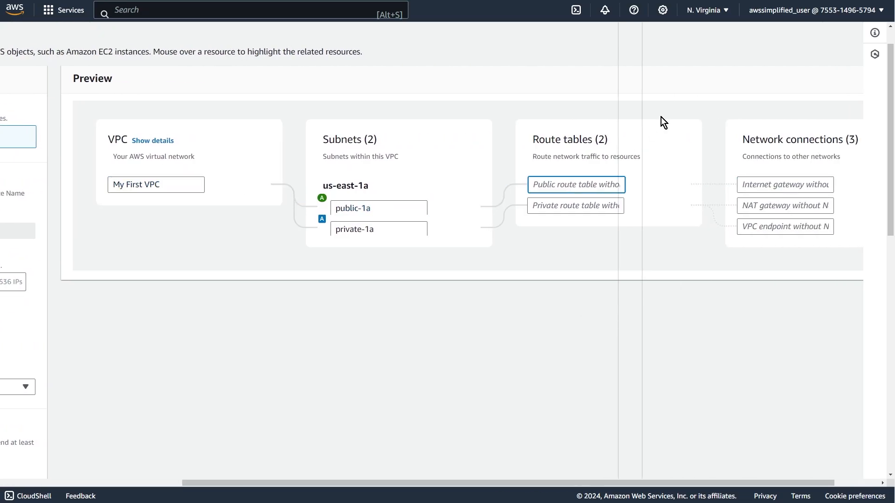
{"action": "type", "text": "main-route-route"}
Name the private route table "private-1a-route-table" in the VPC preview.
{"action": "left_click", "coordinate": [597, 207]}
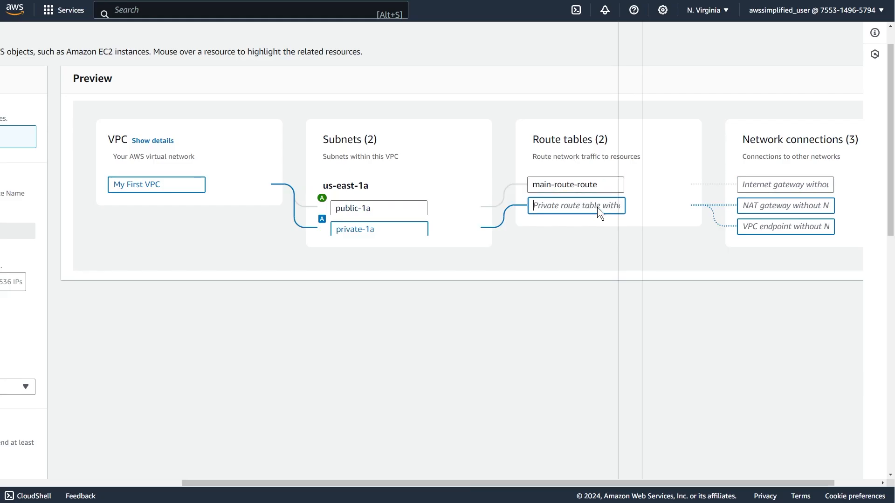
{"action": "type", "text": "priv"}
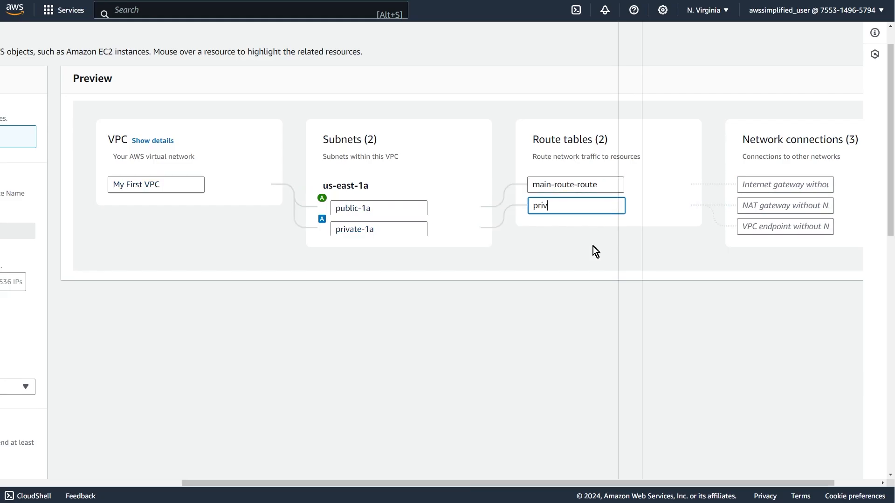
{"action": "type", "text": "ate-1a-route-table"}
Correct the public route table's name to "main-route-table" in the VPC preview.
{"action": "key", "text": "BackSpace"}
{"action": "key", "text": "BackSpace"}
{"action": "key", "text": "BackSpace"}
{"action": "key", "text": "BackSpace"}
{"action": "key", "text": "BackSpace"}
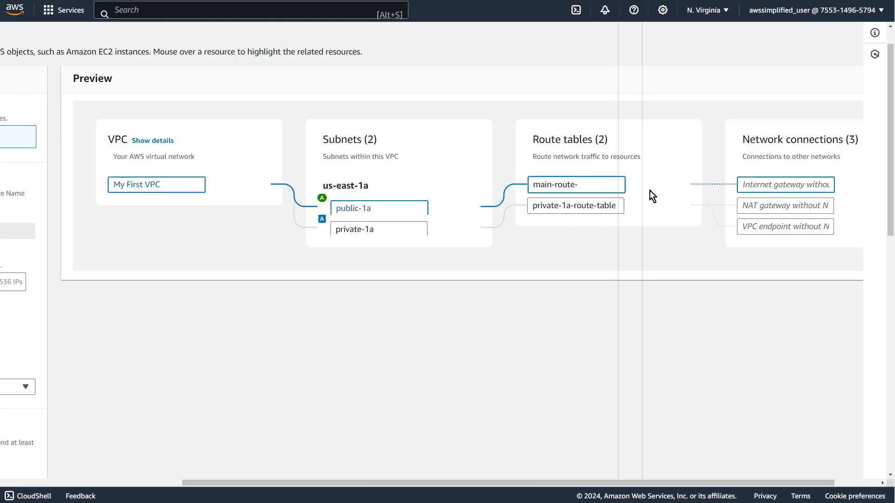
{"action": "type", "text": "table"}
{"action": "left_click", "coordinate": [710, 289]}
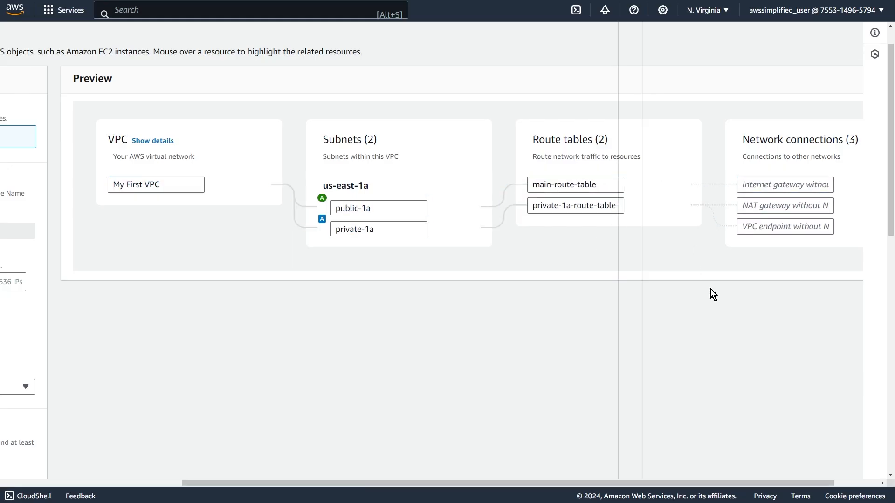
Name the internet gateway "igw" and the NAT gateway "nat" under the preview's network connections.
{"action": "left_click", "coordinate": [774, 183]}
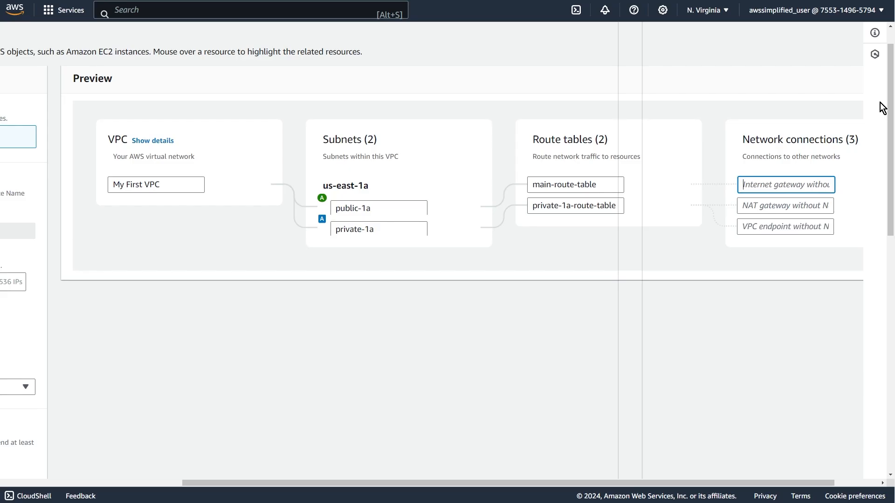
{"action": "type", "text": "igw"}
{"action": "left_click", "coordinate": [778, 211]}
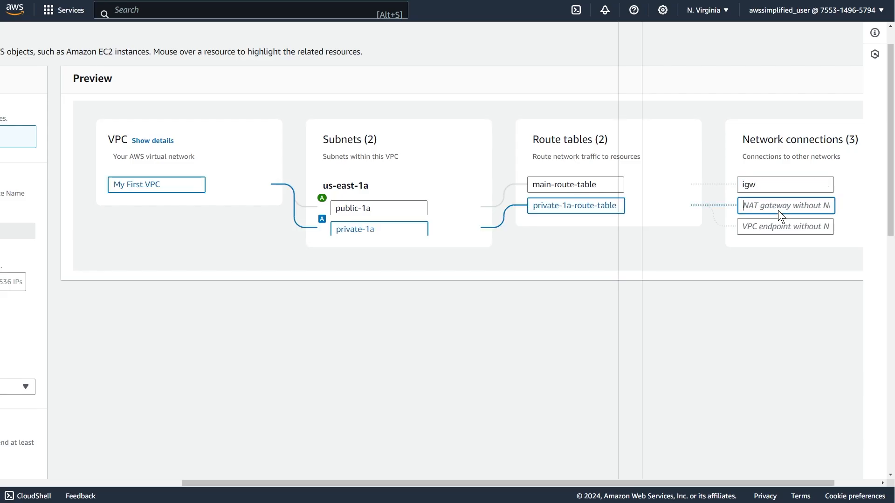
{"action": "type", "text": "nat"}
Name the VPC endpoint "vpce-s3" under the preview's network connections.
{"action": "left_click", "coordinate": [787, 222]}
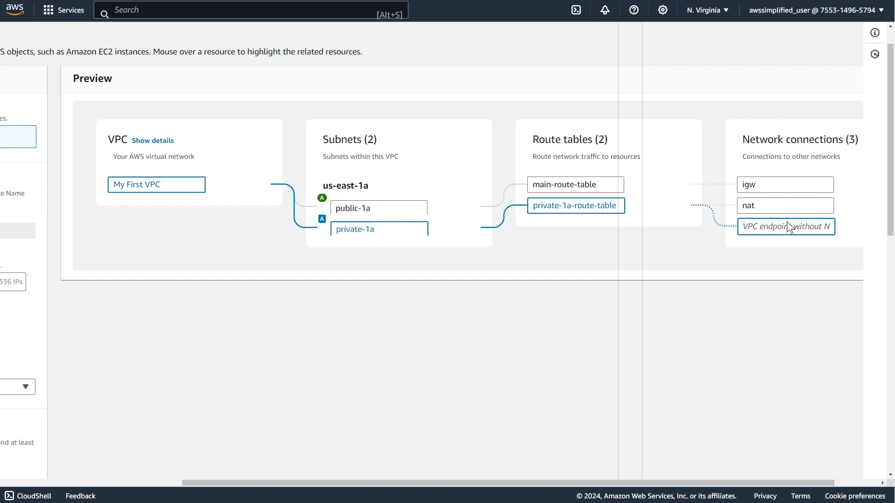
{"action": "type", "text": "vpce-s3"}
{"action": "left_click", "coordinate": [746, 258]}
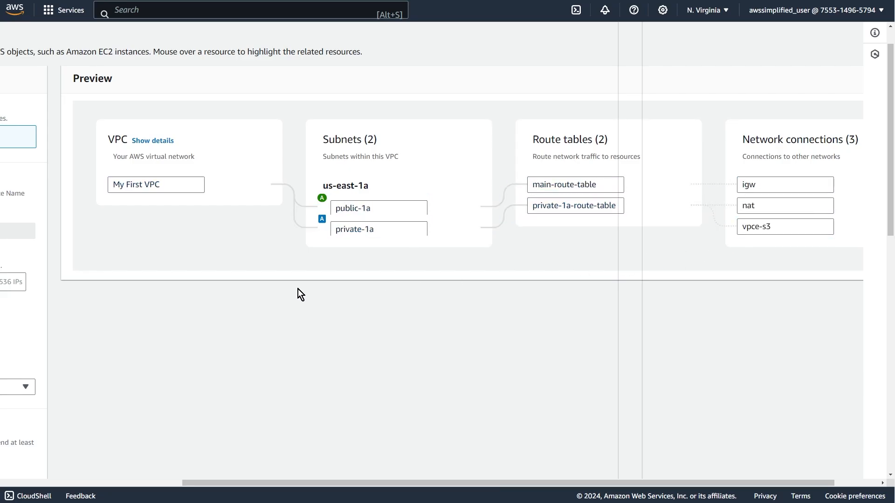
Review the remaining VPC settings and create the VPC with the configured resources.
{"action": "scroll", "coordinate": [293, 288], "scroll_direction": "left", "scroll_amount": 5}
{"action": "scroll", "coordinate": [257, 286], "scroll_direction": "down", "scroll_amount": 3}
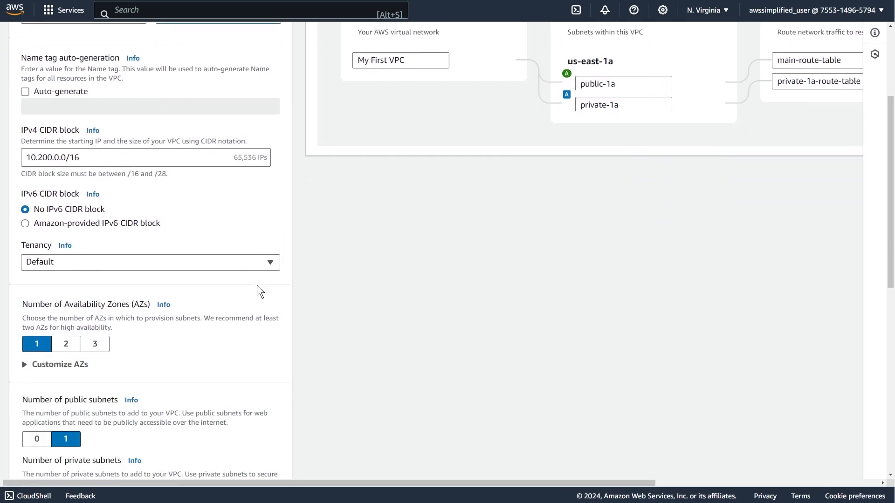
{"action": "scroll", "coordinate": [256, 284], "scroll_direction": "down", "scroll_amount": 8}
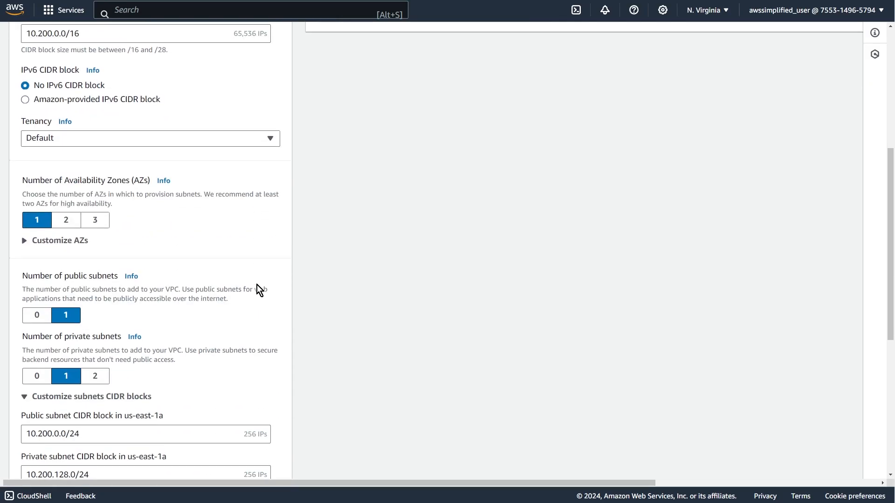
{"action": "scroll", "coordinate": [259, 293], "scroll_direction": "down", "scroll_amount": 2}
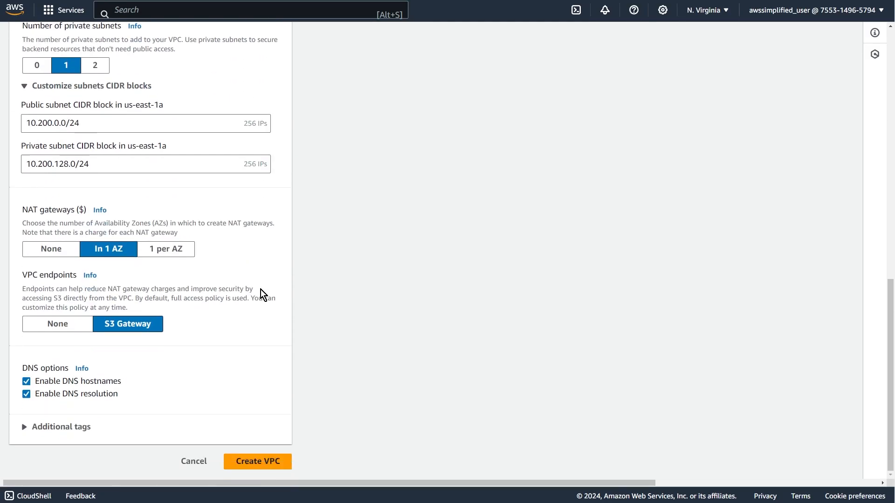
{"action": "left_click", "coordinate": [275, 454]}
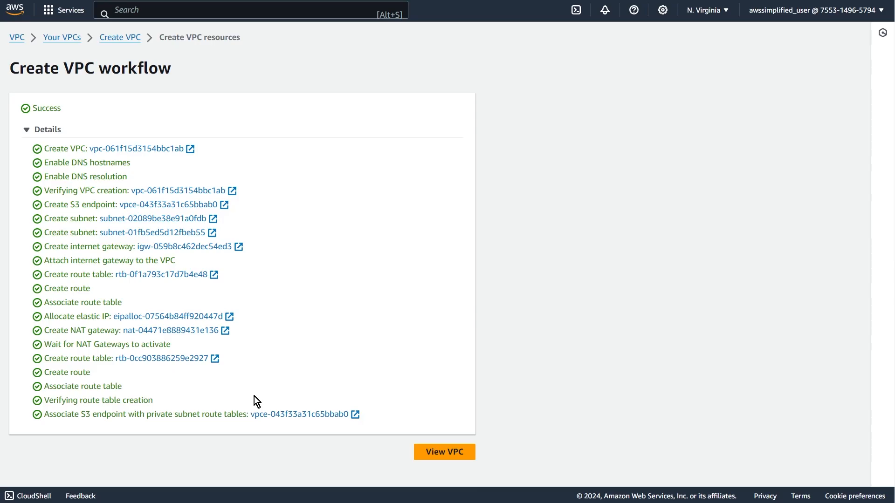
Open the newly created VPC and examine the subnets, route tables and network connections in its resource map.
{"action": "left_click", "coordinate": [435, 456]}
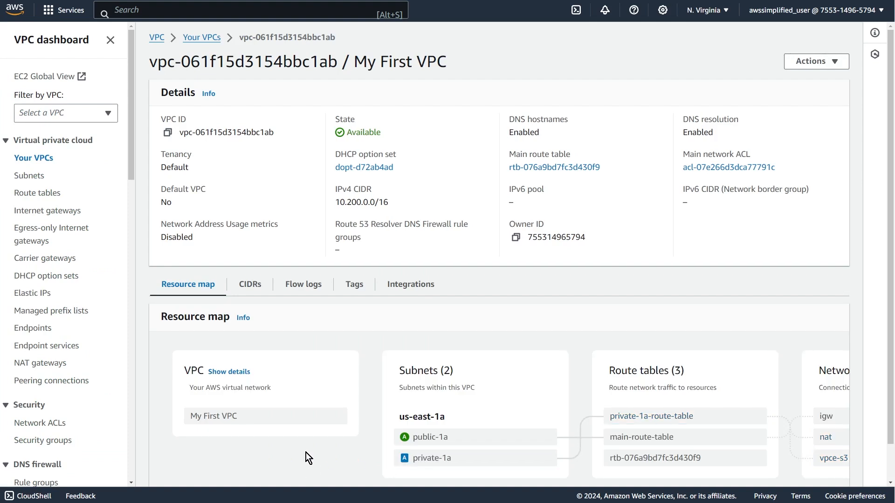
{"action": "scroll", "coordinate": [306, 452], "scroll_direction": "down", "scroll_amount": 1}
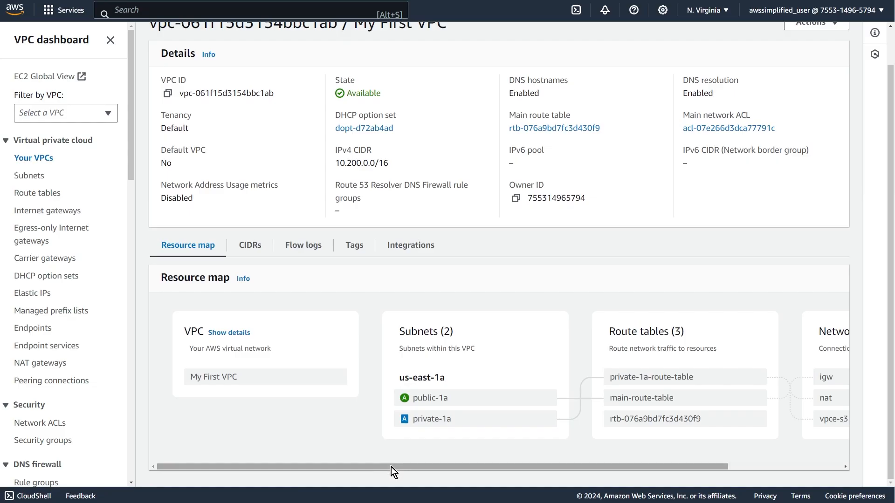
{"action": "left_click_drag", "start_coordinate": [391, 468], "coordinate": [317, 466]}
{"action": "scroll", "coordinate": [306, 218], "scroll_direction": "up", "scroll_amount": 1}
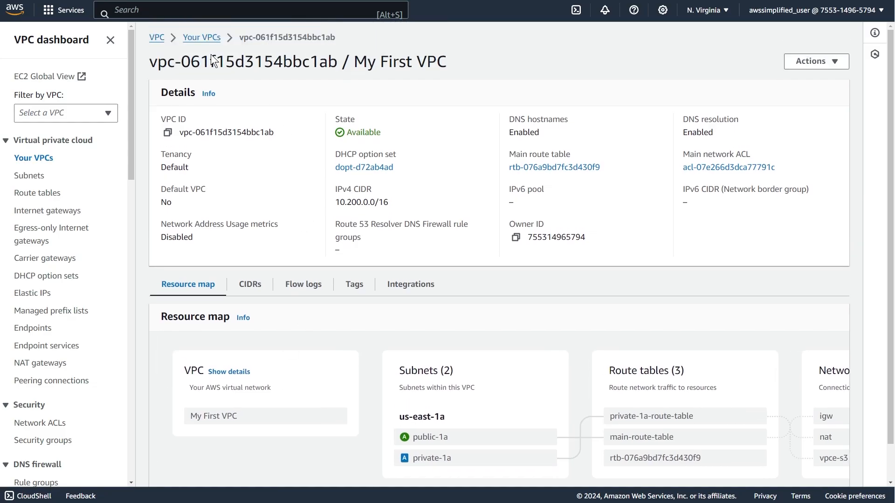
{"action": "scroll", "coordinate": [196, 303], "scroll_direction": "down", "scroll_amount": 1}
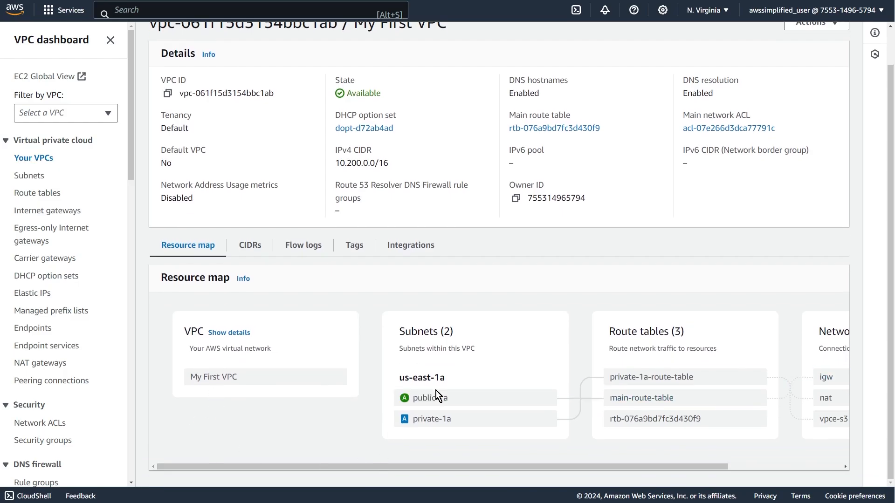
{"action": "mouse_move", "coordinate": [433, 400]}
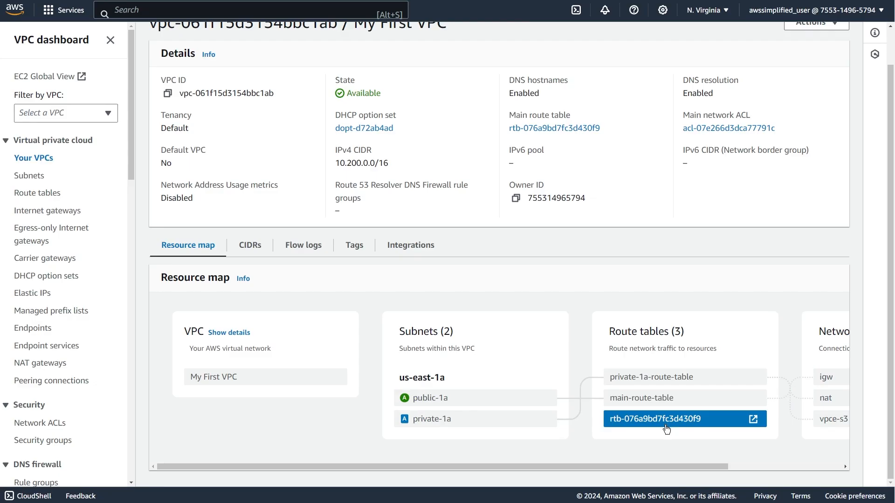
{"action": "left_click_drag", "start_coordinate": [676, 468], "coordinate": [779, 466]}
{"action": "mouse_move", "coordinate": [632, 420]}
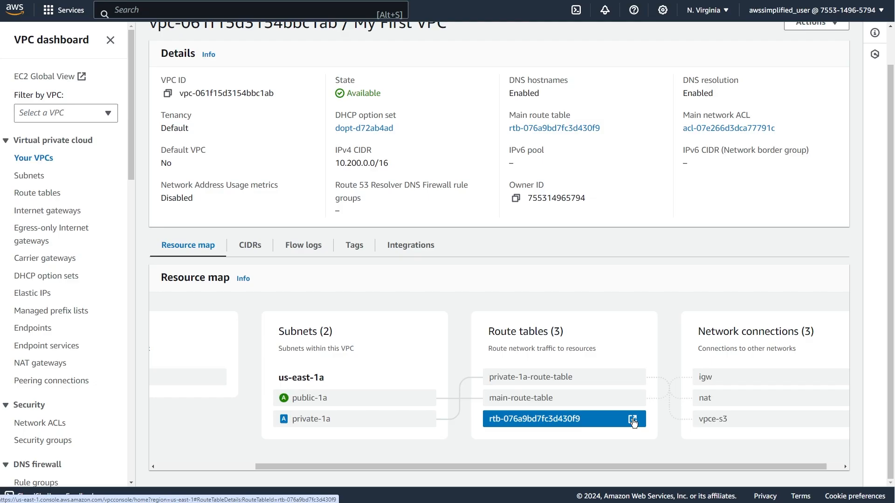
{"action": "mouse_move", "coordinate": [740, 404]}
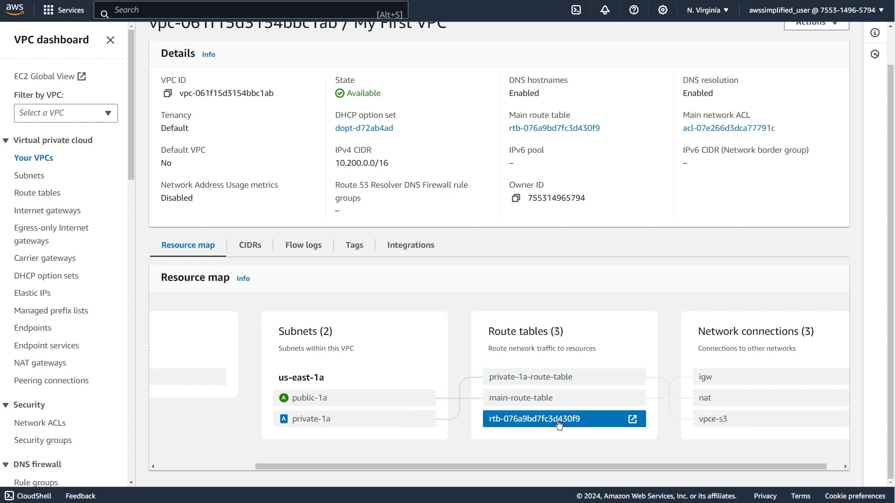
{"action": "left_click_drag", "start_coordinate": [562, 467], "coordinate": [399, 472]}
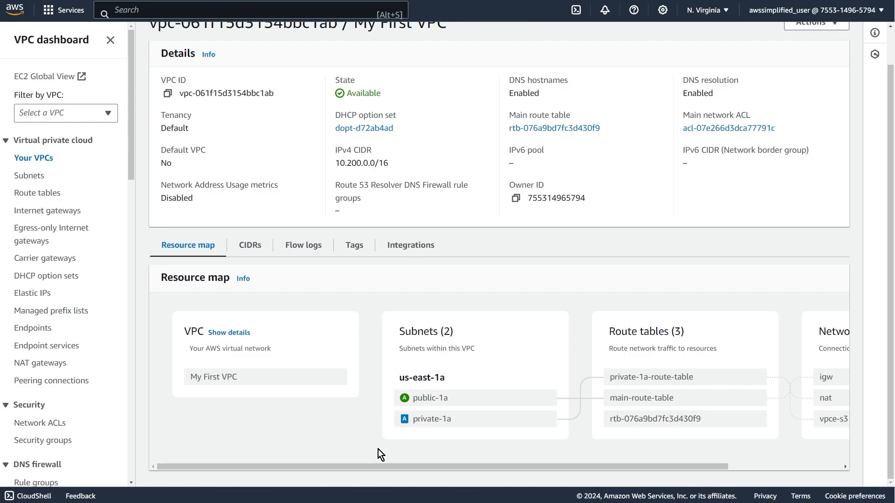
Open the list of security groups and look through its entries.
{"action": "left_click_drag", "start_coordinate": [130, 151], "coordinate": [131, 172]}
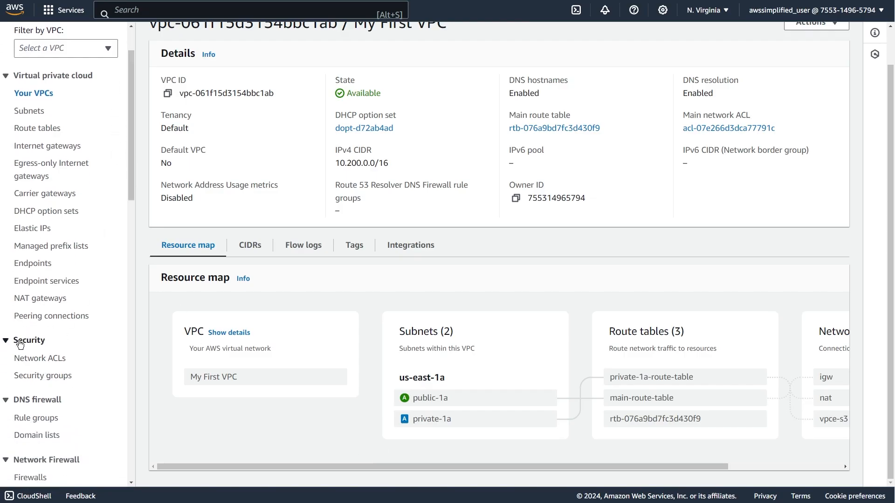
{"action": "left_click", "coordinate": [33, 382]}
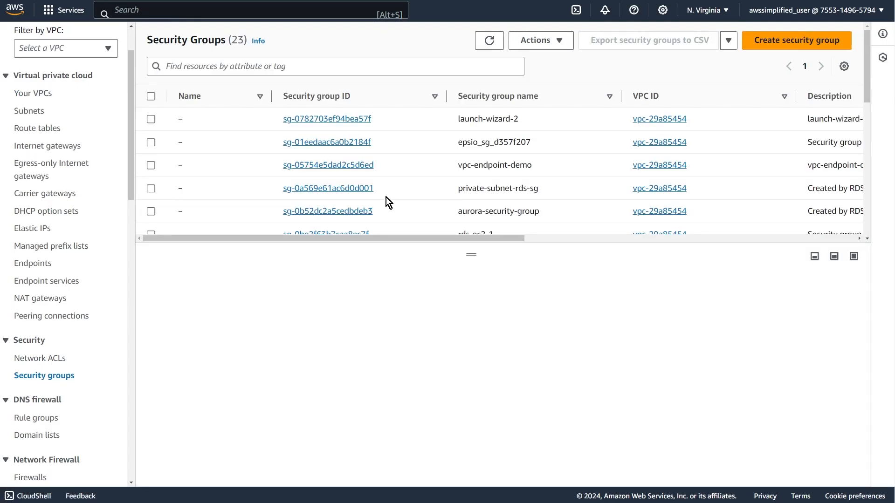
{"action": "scroll", "coordinate": [458, 177], "scroll_direction": "down", "scroll_amount": 3}
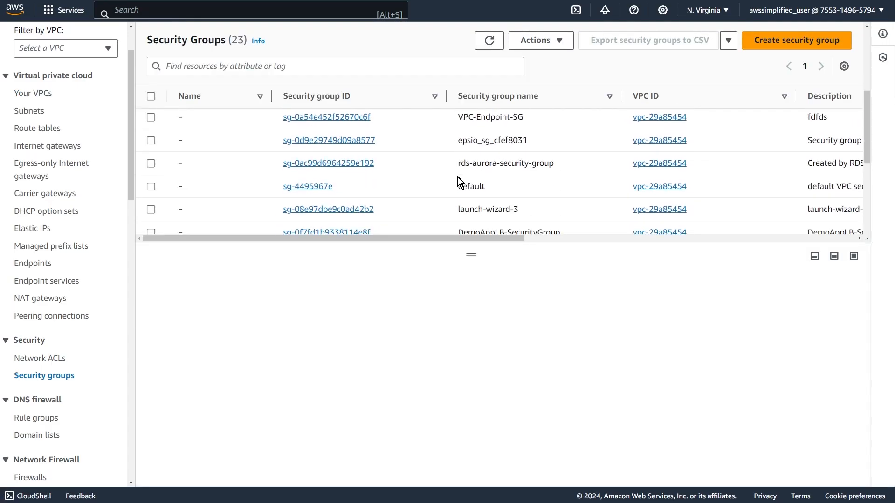
{"action": "scroll", "coordinate": [458, 182], "scroll_direction": "up", "scroll_amount": 2}
{"action": "scroll", "coordinate": [457, 183], "scroll_direction": "up", "scroll_amount": 3}
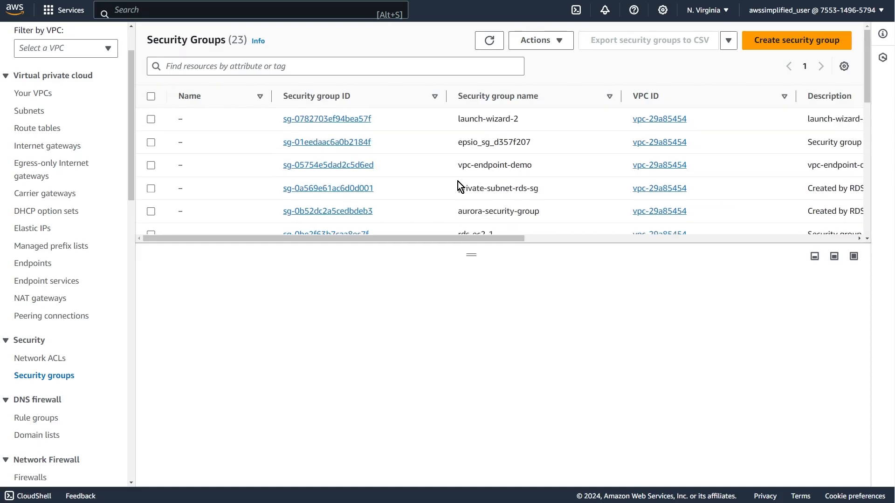
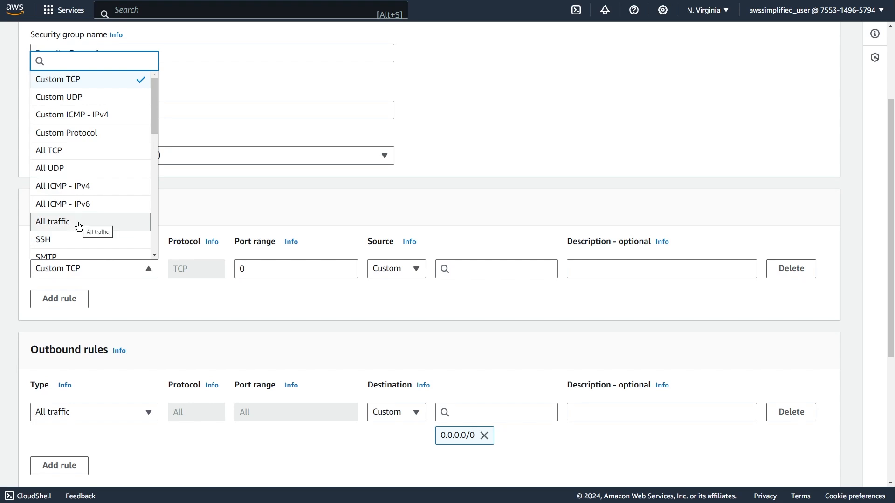
Set the inbound rule to allow All traffic from Anywhere-IPv4.
{"action": "left_click", "coordinate": [79, 227]}
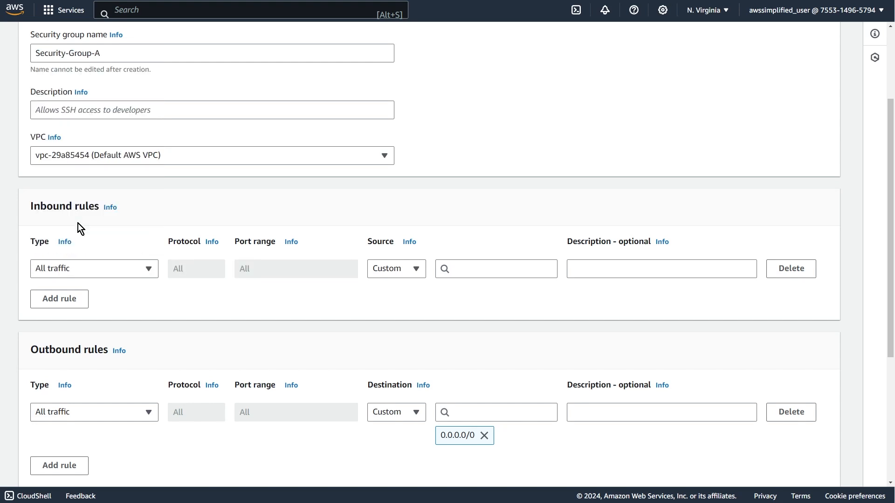
{"action": "left_click", "coordinate": [406, 273]}
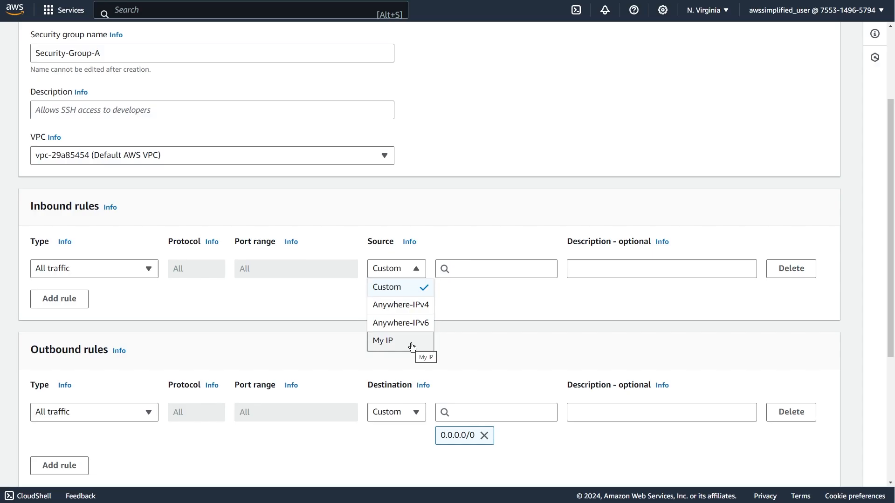
{"action": "left_click", "coordinate": [418, 305]}
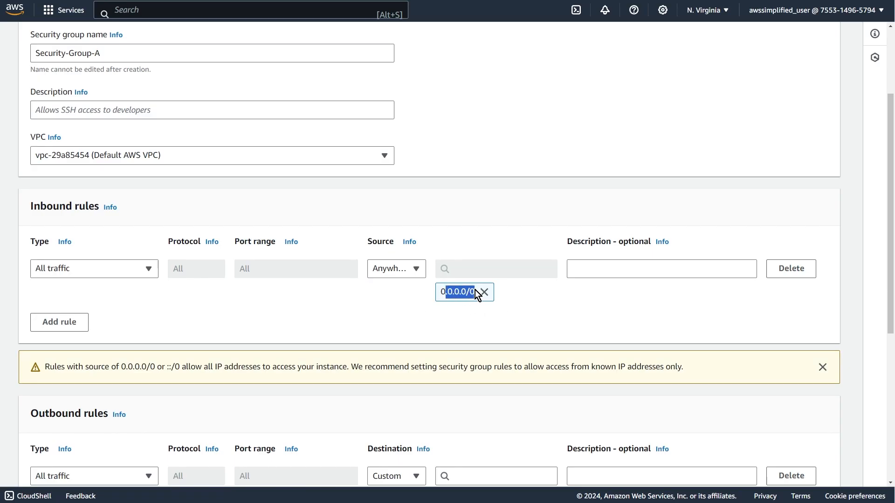
{"action": "left_click", "coordinate": [412, 273]}
{"action": "left_click", "coordinate": [396, 305]}
Remove the 0.0.0.0/0 destination from the outbound rule and delete that rule.
{"action": "scroll", "coordinate": [476, 309], "scroll_direction": "down", "scroll_amount": 3}
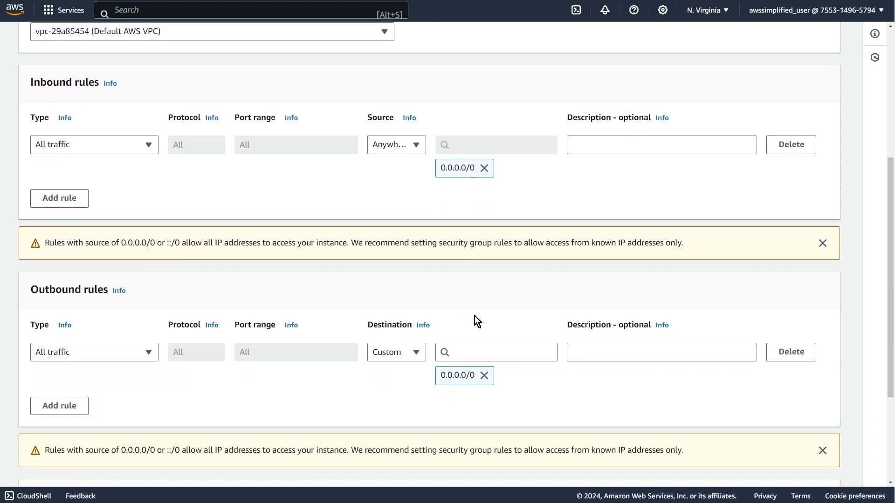
{"action": "left_click", "coordinate": [485, 376]}
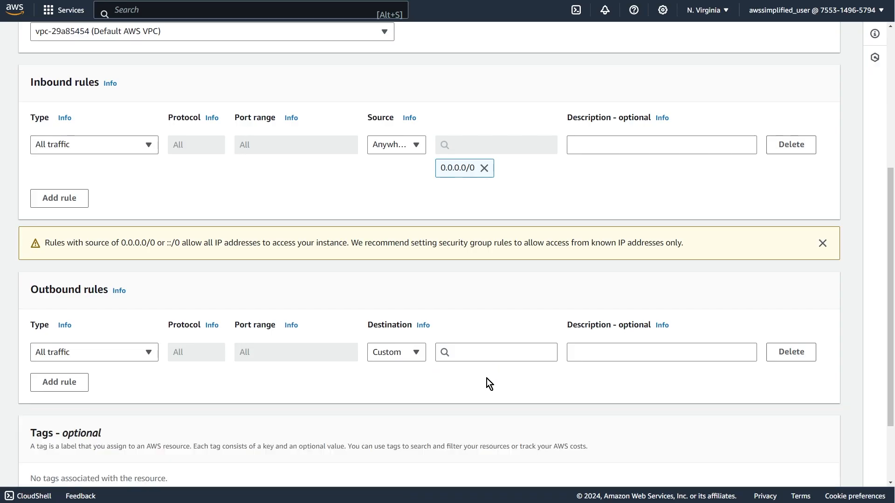
{"action": "left_click", "coordinate": [797, 354]}
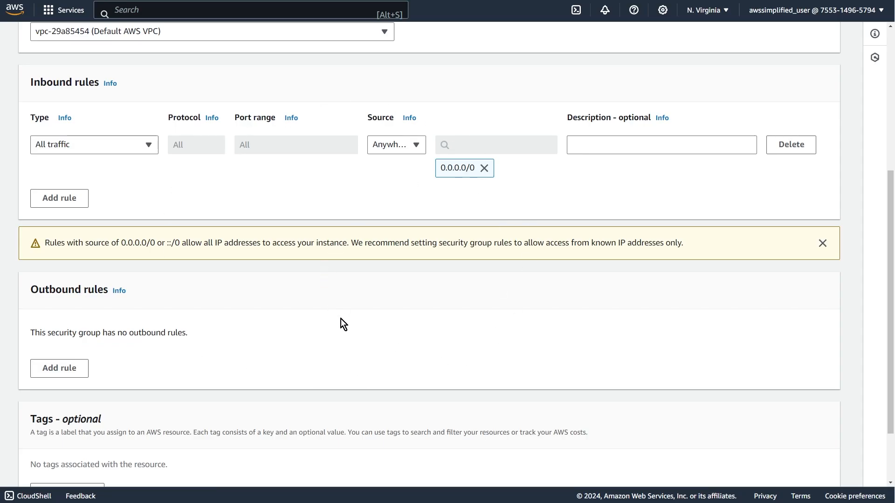
Switch to the PowerPoint Security Groups / NACLs slide, examine the traffic flow between security groups A and B, and return to the AWS console.
{"action": "key", "text": "alt+Tab"}
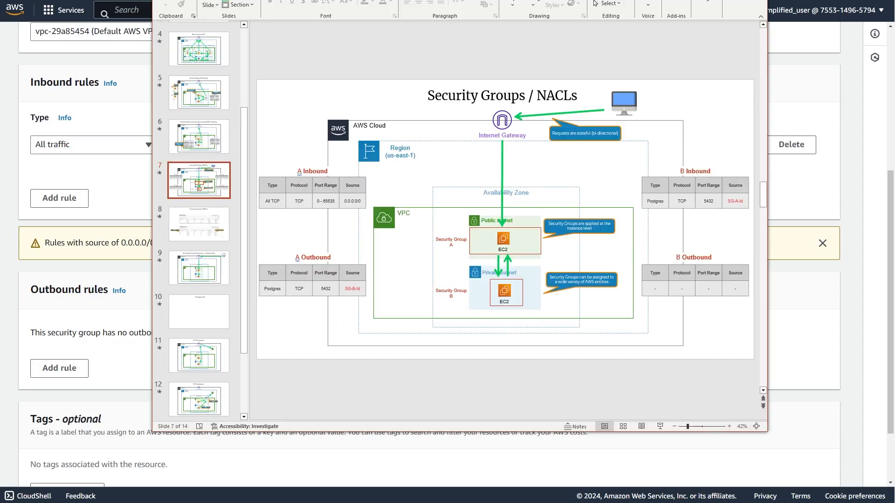
{"action": "left_click", "coordinate": [498, 267]}
{"action": "left_click", "coordinate": [533, 254]}
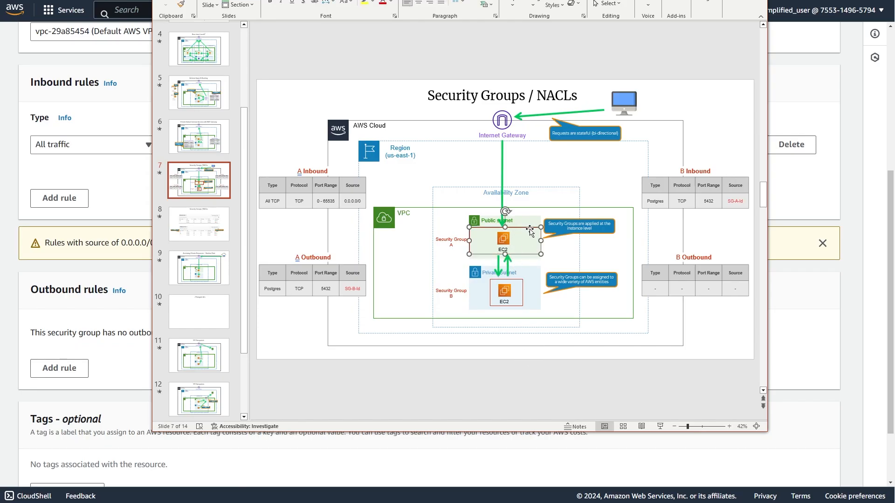
{"action": "left_click", "coordinate": [516, 282]}
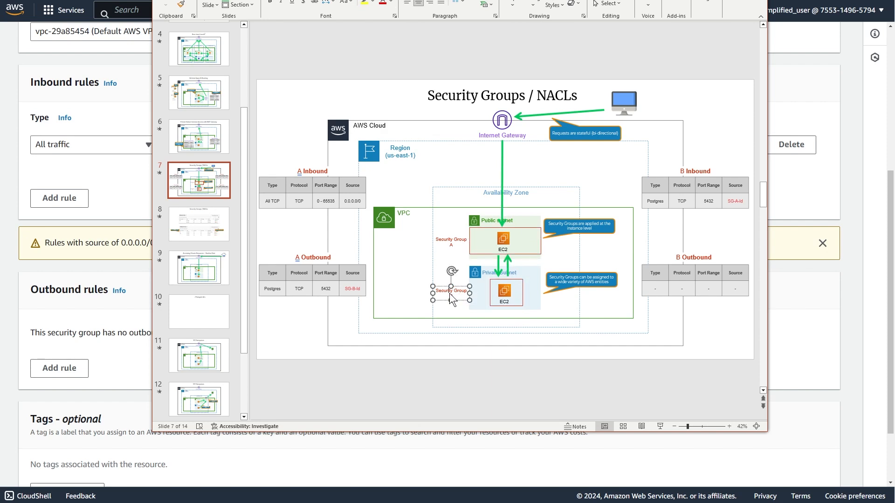
{"action": "left_click", "coordinate": [463, 298]}
{"action": "left_click", "coordinate": [532, 228]}
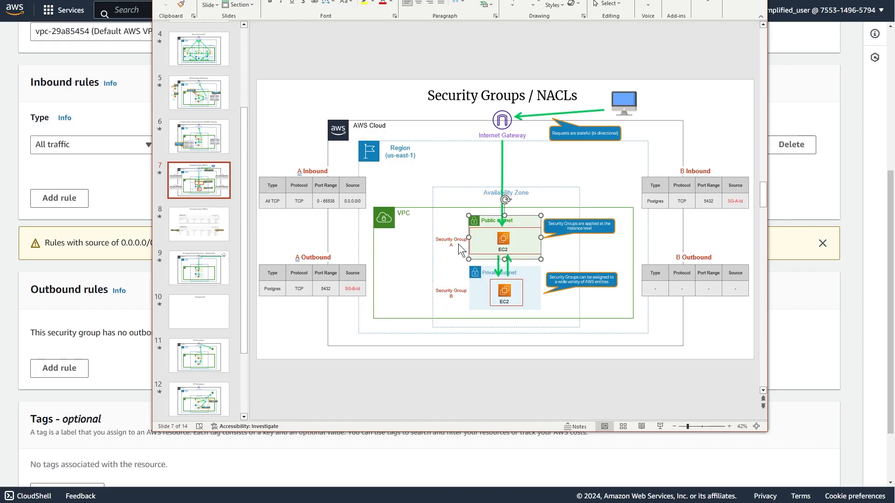
{"action": "left_click", "coordinate": [451, 243]}
{"action": "left_click", "coordinate": [502, 161]}
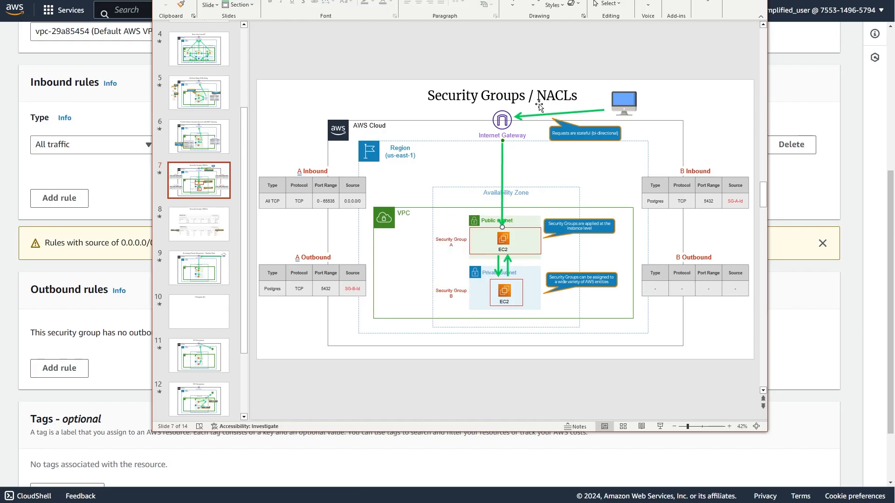
{"action": "left_click", "coordinate": [540, 115]}
{"action": "left_click", "coordinate": [502, 158]}
{"action": "left_click", "coordinate": [801, 338]}
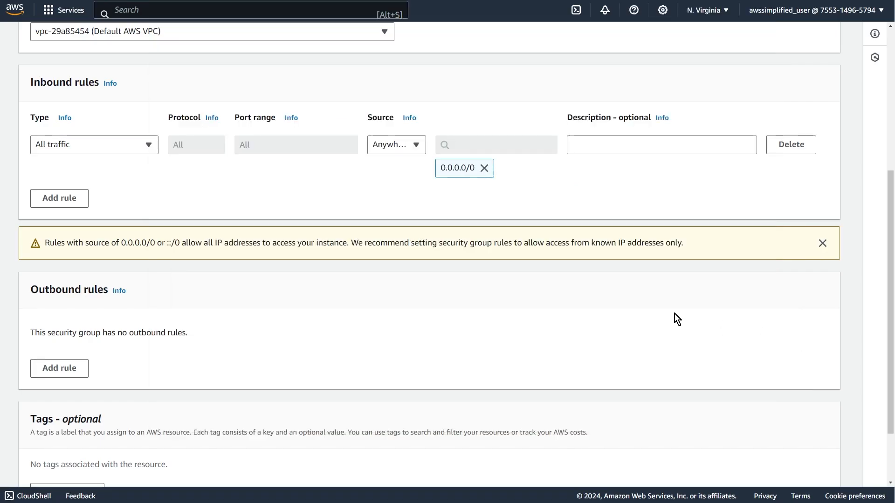
Review the inbound and outbound rules and try to create Security-Group-A.
{"action": "scroll", "coordinate": [435, 378], "scroll_direction": "down", "scroll_amount": 2}
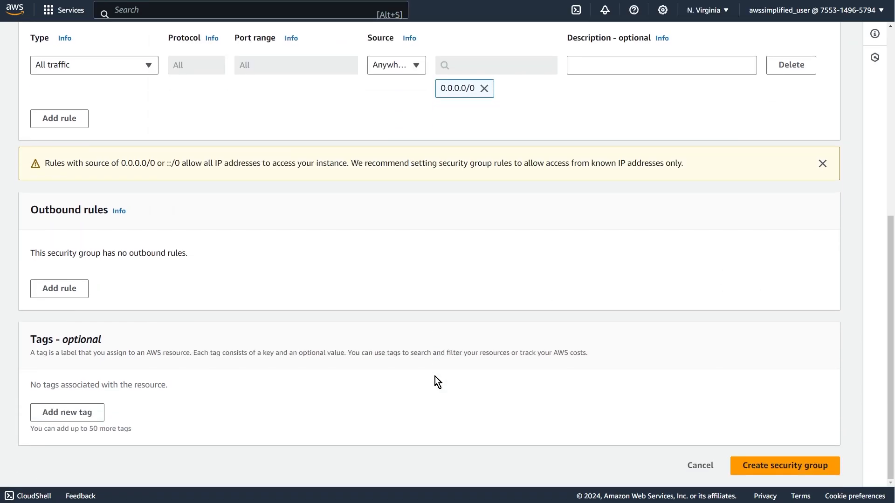
{"action": "scroll", "coordinate": [435, 377], "scroll_direction": "up", "scroll_amount": 1}
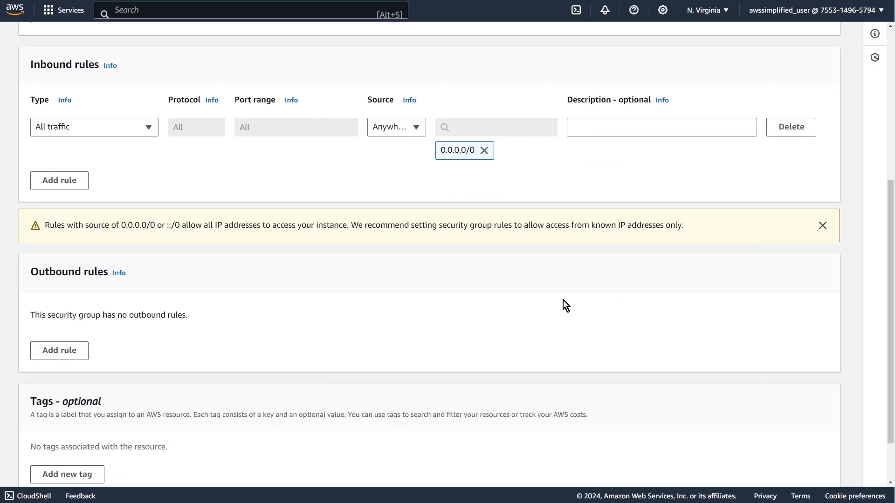
{"action": "scroll", "coordinate": [563, 301], "scroll_direction": "down", "scroll_amount": 1}
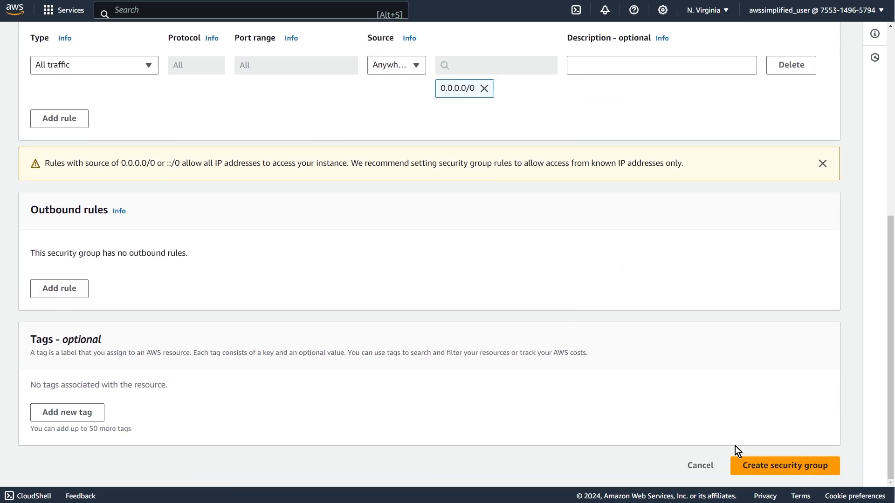
{"action": "left_click", "coordinate": [777, 466]}
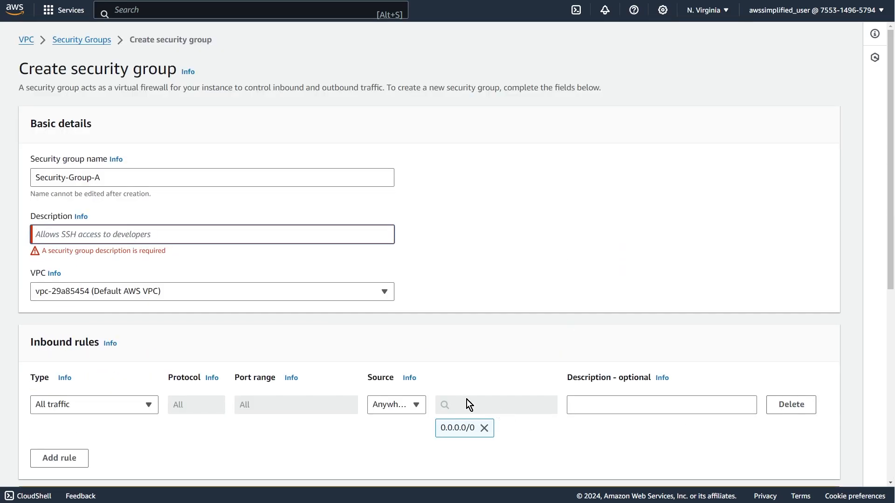
Enter "Description" as the security group's description and create the group in the default VPC.
{"action": "left_click", "coordinate": [141, 234]}
{"action": "type", "text": "Description"}
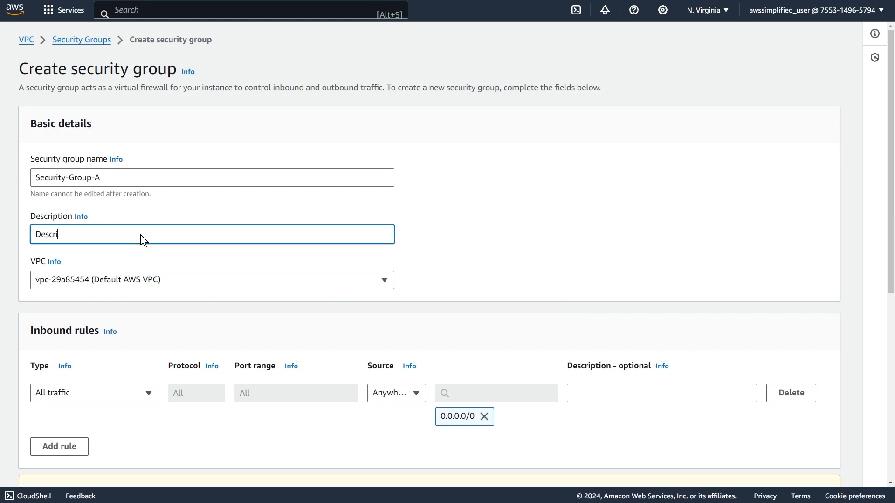
{"action": "scroll", "coordinate": [145, 239], "scroll_direction": "down", "scroll_amount": 7}
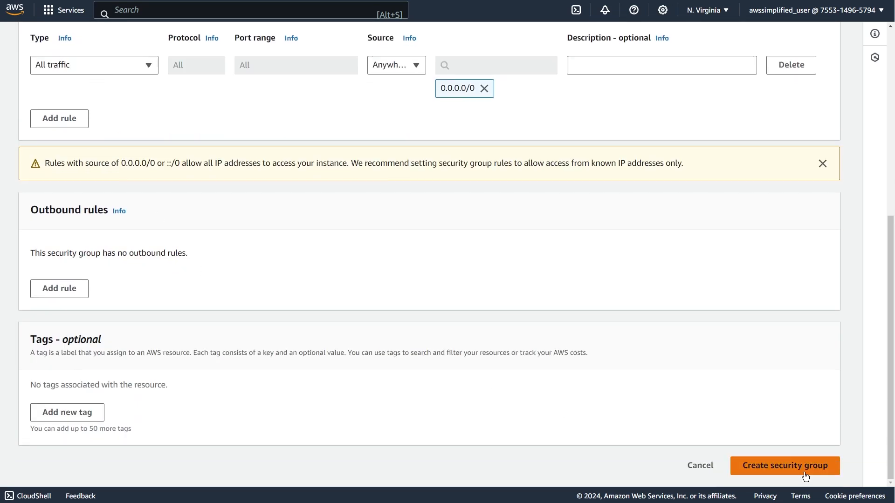
{"action": "left_click", "coordinate": [801, 471]}
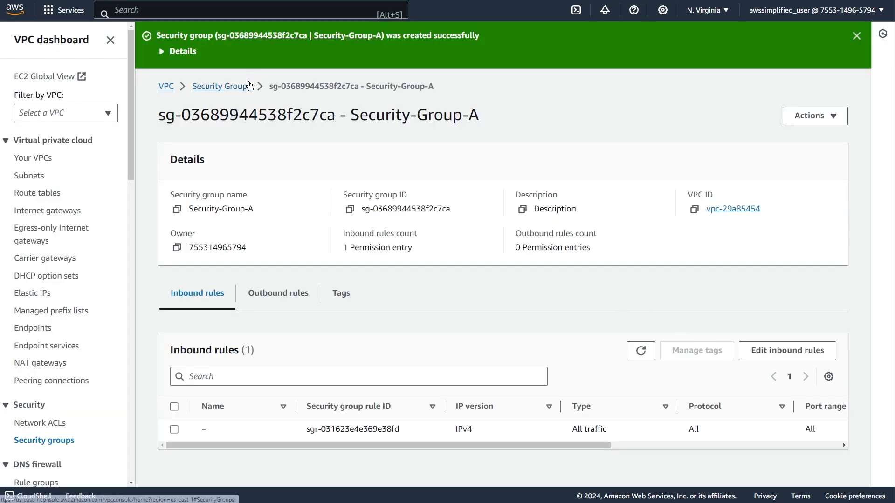
{"action": "left_click", "coordinate": [225, 87]}
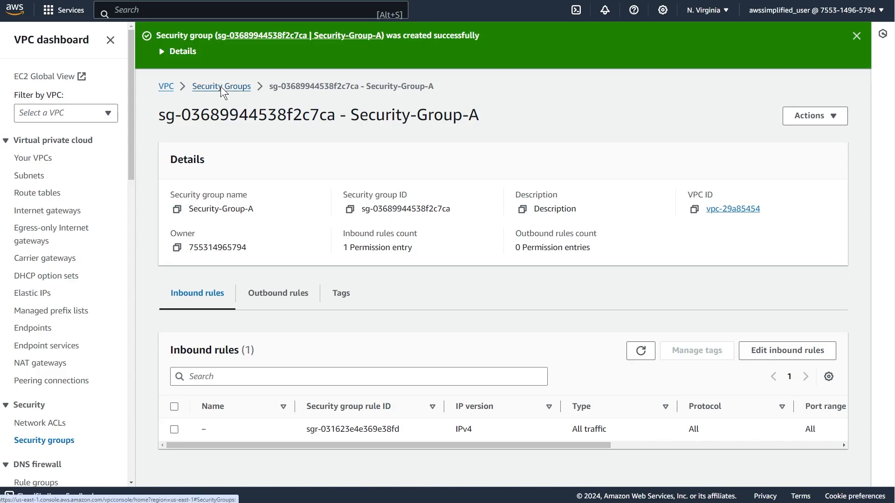
{"action": "left_click", "coordinate": [771, 89]}
{"action": "scroll", "coordinate": [440, 116], "scroll_direction": "down", "scroll_amount": 5}
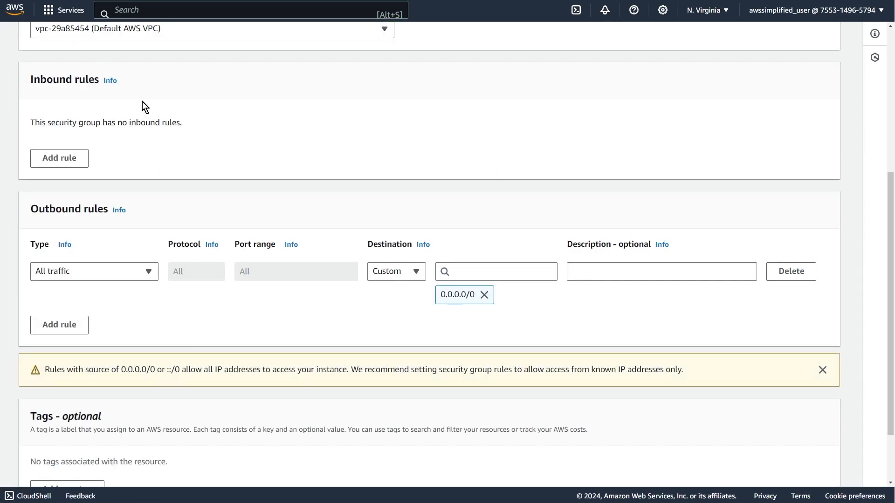
{"action": "scroll", "coordinate": [141, 101], "scroll_direction": "up", "scroll_amount": 5}
{"action": "left_click", "coordinate": [104, 177]}
{"action": "type", "text": "Ser"}
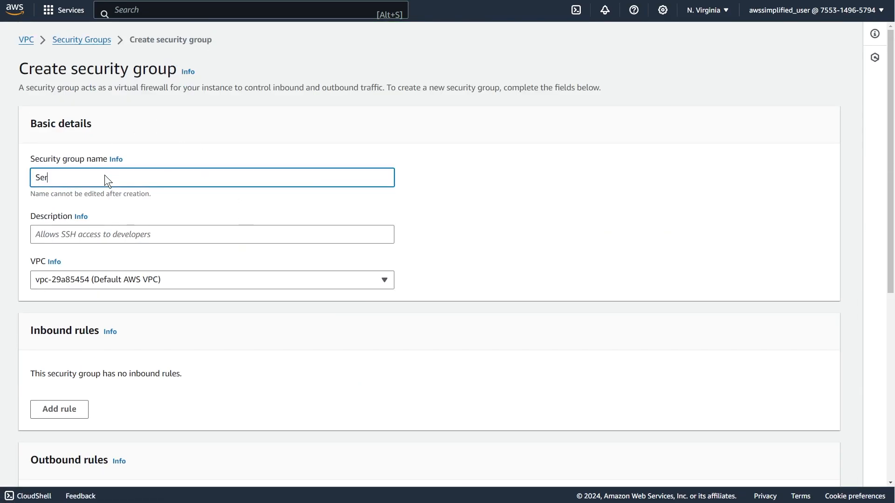
{"action": "key", "text": "BackSpace"}
{"action": "type", "text": "cur"}
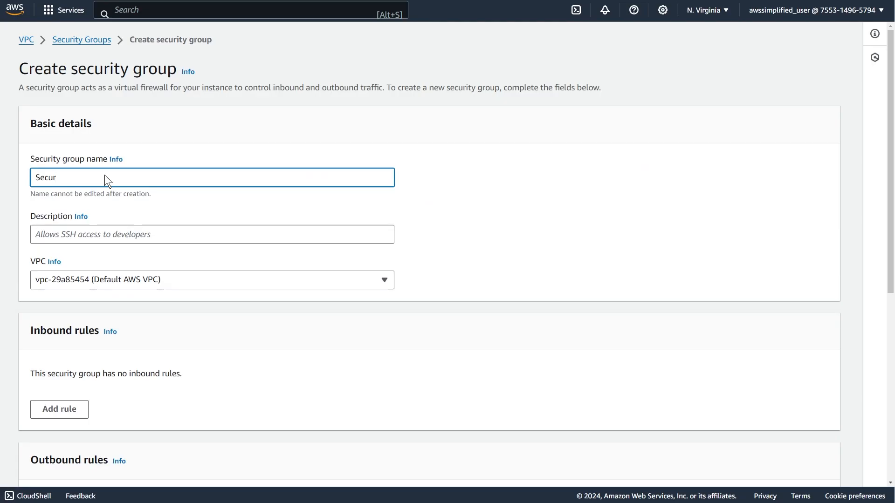
{"action": "left_click", "coordinate": [264, 280]}
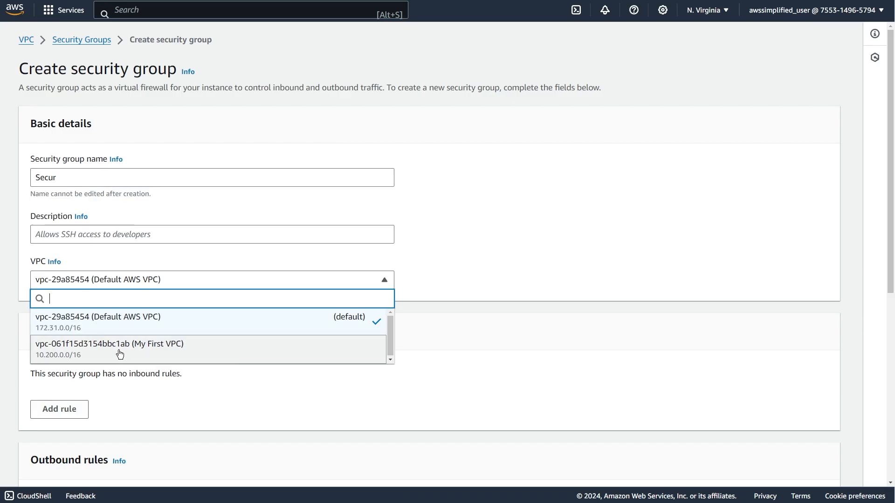
{"action": "left_click", "coordinate": [597, 259]}
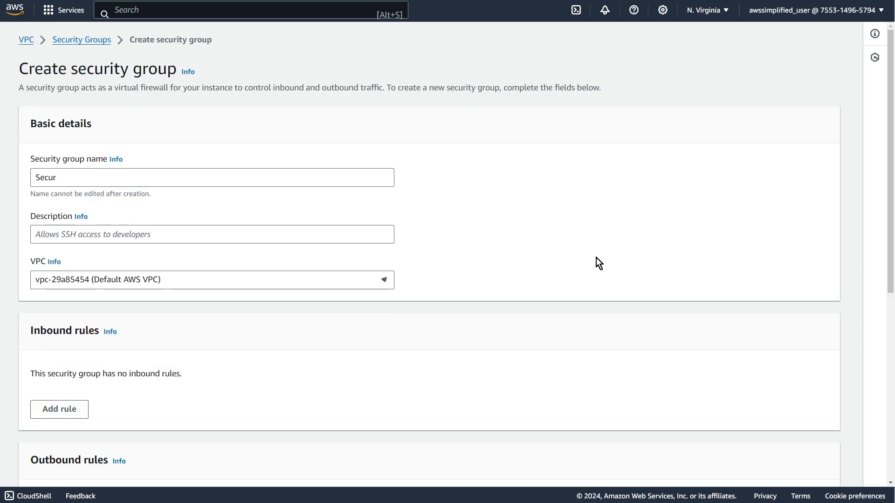
{"action": "left_click", "coordinate": [93, 41]}
Filter the security groups by "security-group" and delete Security-Group-A.
{"action": "left_click", "coordinate": [319, 60]}
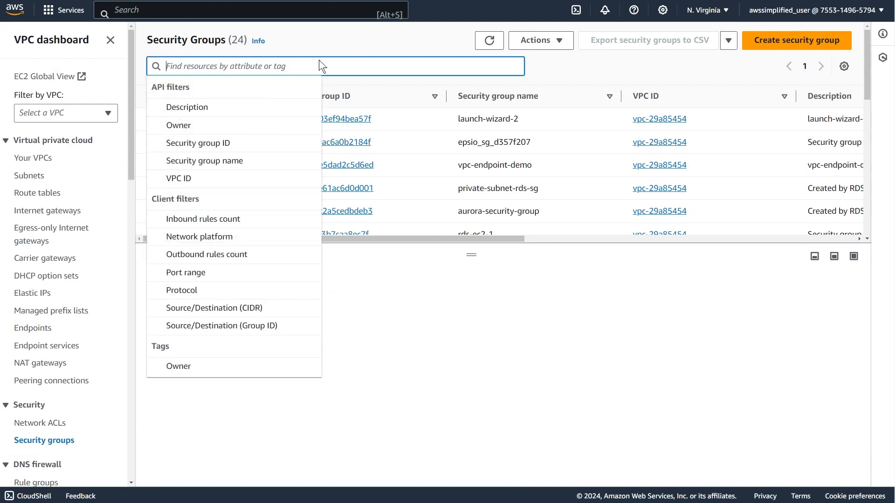
{"action": "type", "text": "security-group"}
{"action": "key", "text": "Return"}
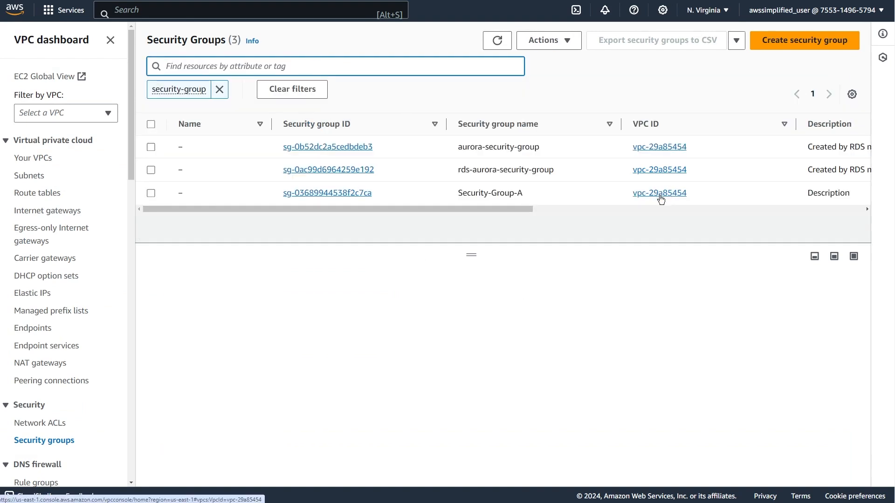
{"action": "left_click", "coordinate": [152, 193]}
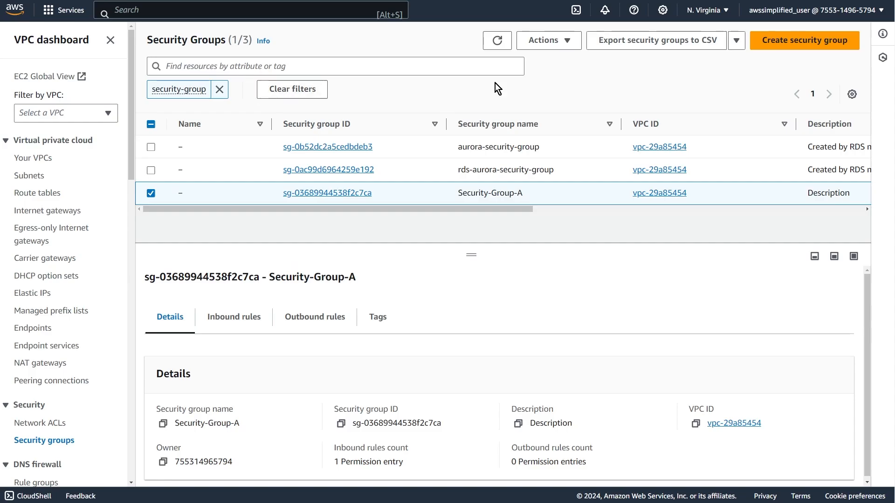
{"action": "left_click", "coordinate": [561, 47]}
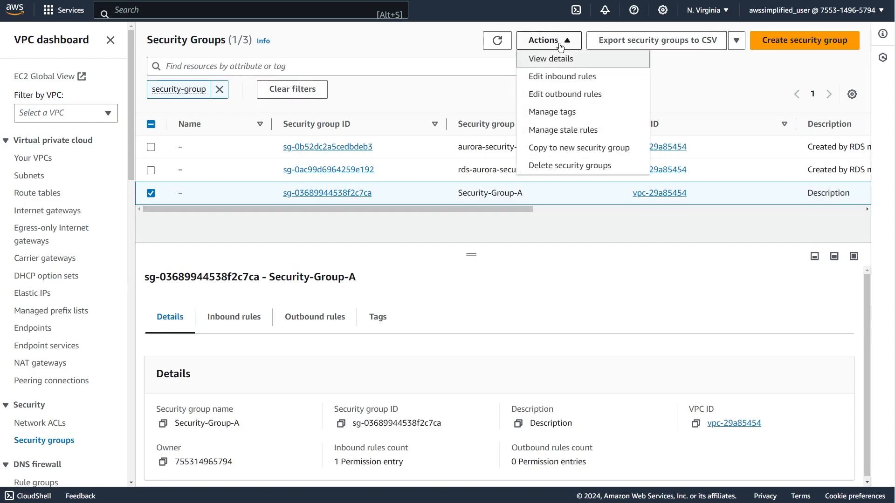
{"action": "left_click", "coordinate": [595, 166]}
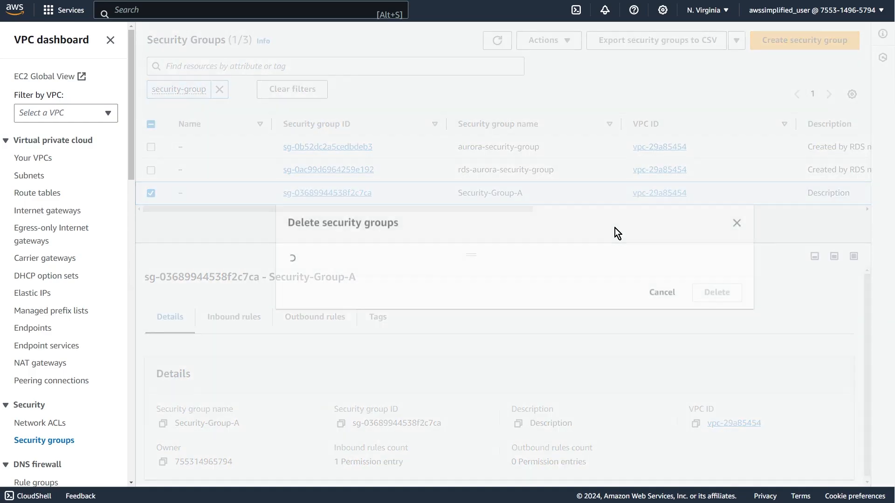
{"action": "left_click", "coordinate": [739, 316]}
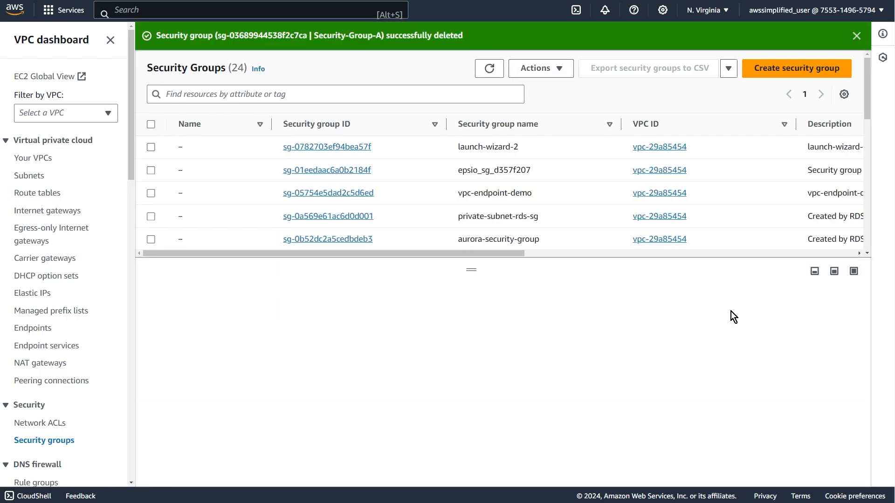
Start a new security group named "Security-Group-A" with the description "fdsfsdfs".
{"action": "left_click", "coordinate": [769, 70]}
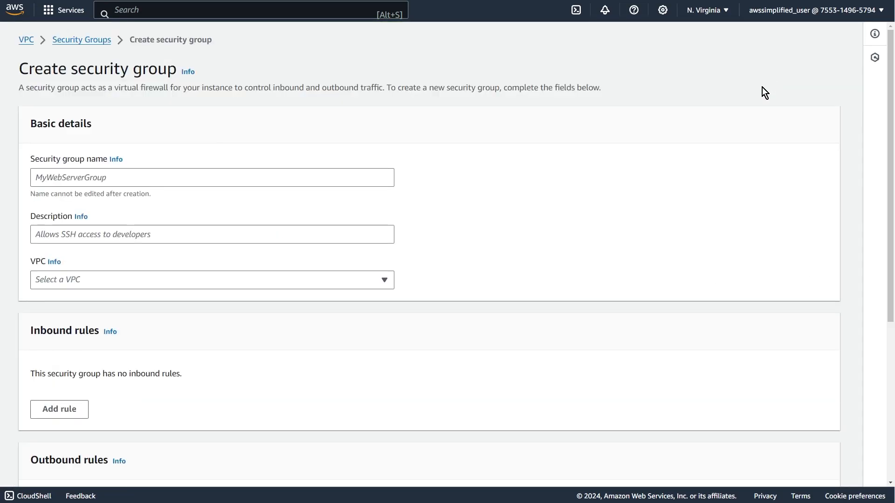
{"action": "scroll", "coordinate": [148, 202], "scroll_direction": "down", "scroll_amount": 4}
{"action": "scroll", "coordinate": [122, 187], "scroll_direction": "up", "scroll_amount": 4}
{"action": "left_click", "coordinate": [108, 177]}
{"action": "type", "text": "Sec"}
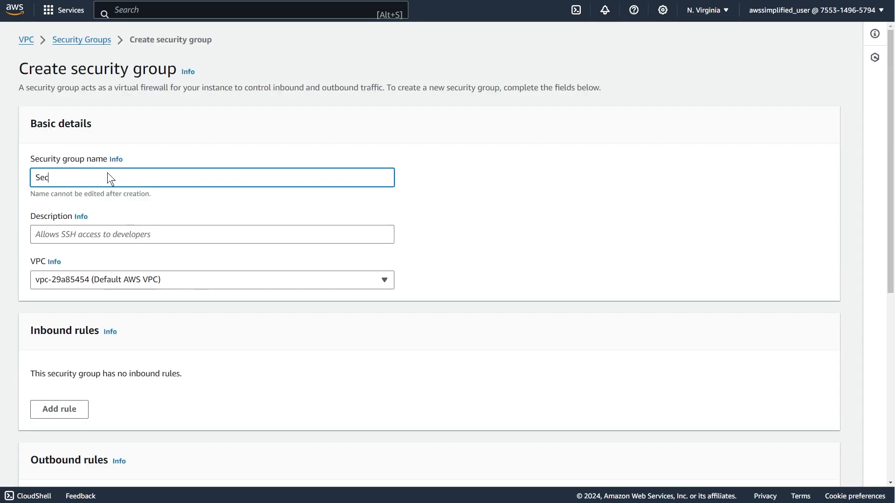
{"action": "type", "text": "urity-Group-"}
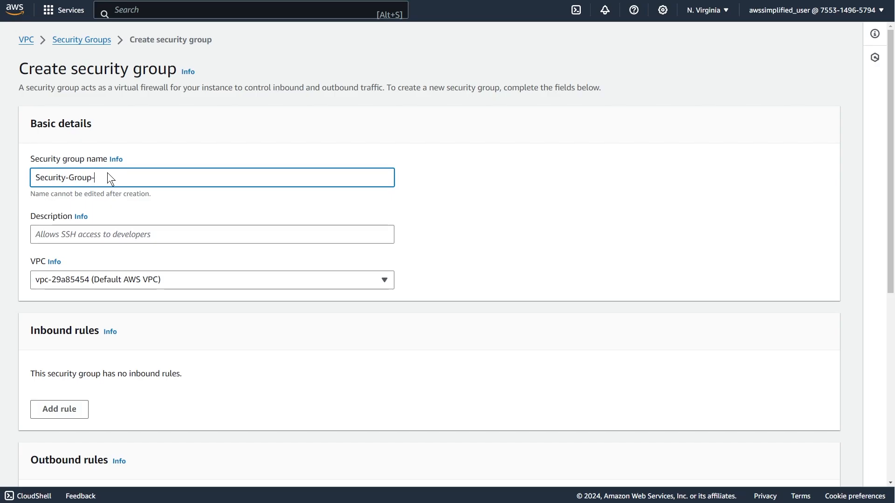
{"action": "type", "text": "A"}
{"action": "left_click", "coordinate": [136, 225]}
{"action": "type", "text": "fdsfsdfs"}
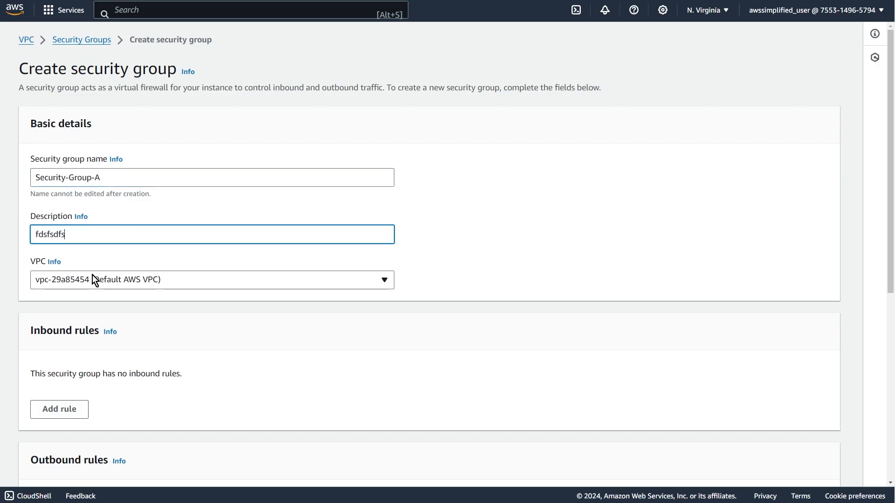
Assign the group to My First VPC and add an inbound rule allowing all traffic from anywhere (0.0.0.0/0).
{"action": "left_click", "coordinate": [93, 282]}
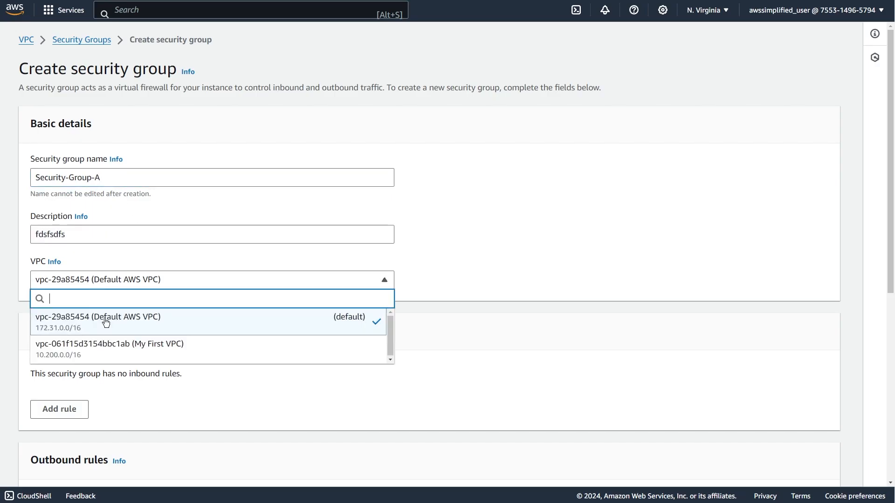
{"action": "left_click", "coordinate": [157, 357]}
{"action": "scroll", "coordinate": [146, 320], "scroll_direction": "down", "scroll_amount": 3}
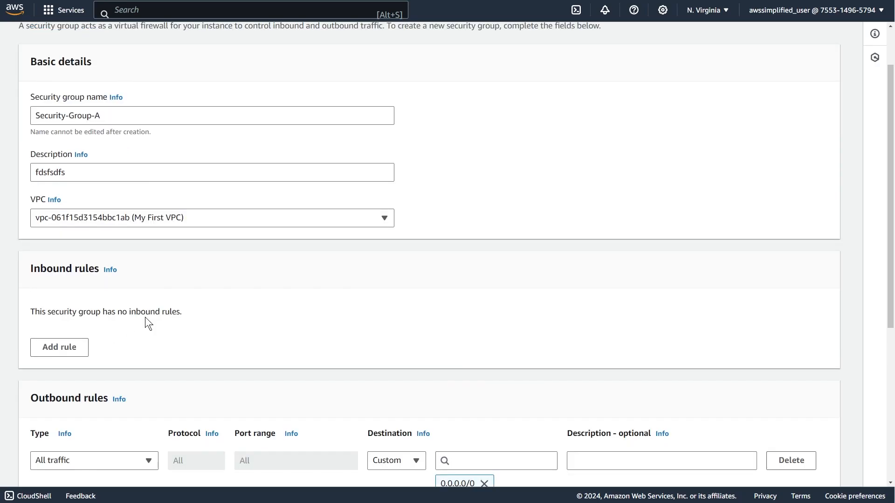
{"action": "left_click", "coordinate": [75, 285]}
{"action": "left_click", "coordinate": [156, 270]}
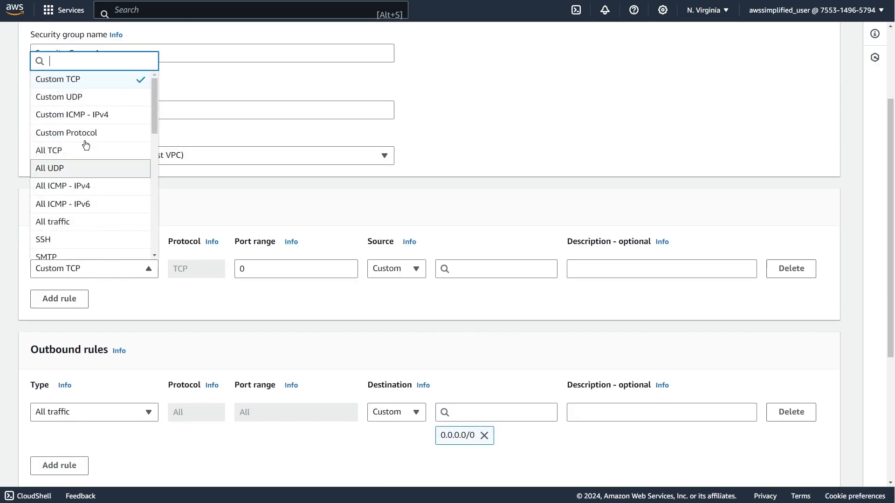
{"action": "left_click", "coordinate": [77, 223]}
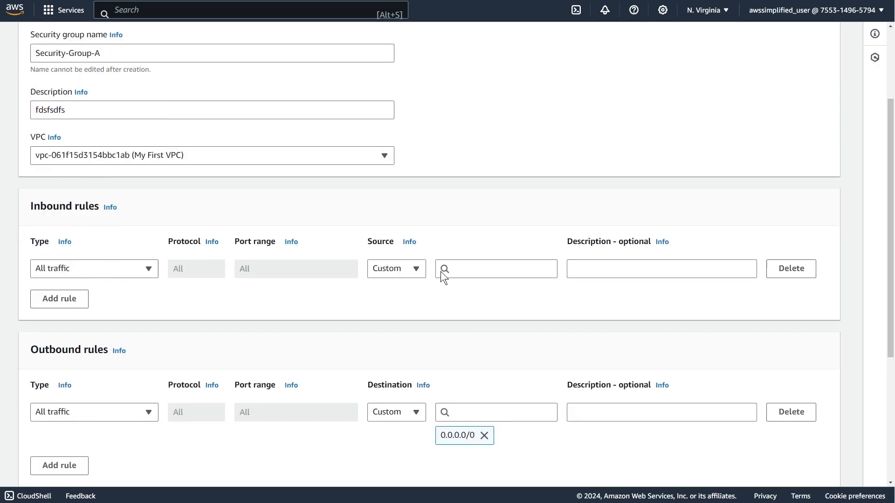
{"action": "left_click", "coordinate": [402, 269]}
{"action": "left_click", "coordinate": [412, 319]}
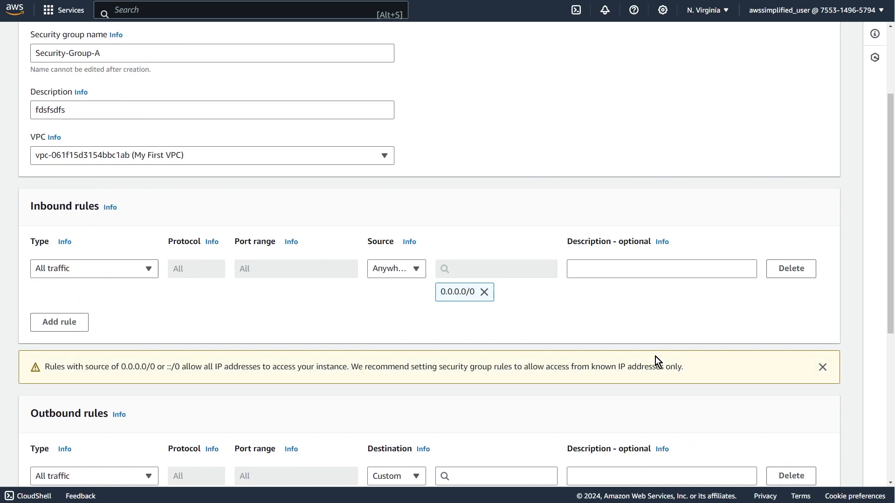
Delete the default outbound rule and create Security-Group-A.
{"action": "scroll", "coordinate": [805, 368], "scroll_direction": "down", "scroll_amount": 2}
{"action": "left_click", "coordinate": [806, 358]}
{"action": "scroll", "coordinate": [483, 382], "scroll_direction": "down", "scroll_amount": 2}
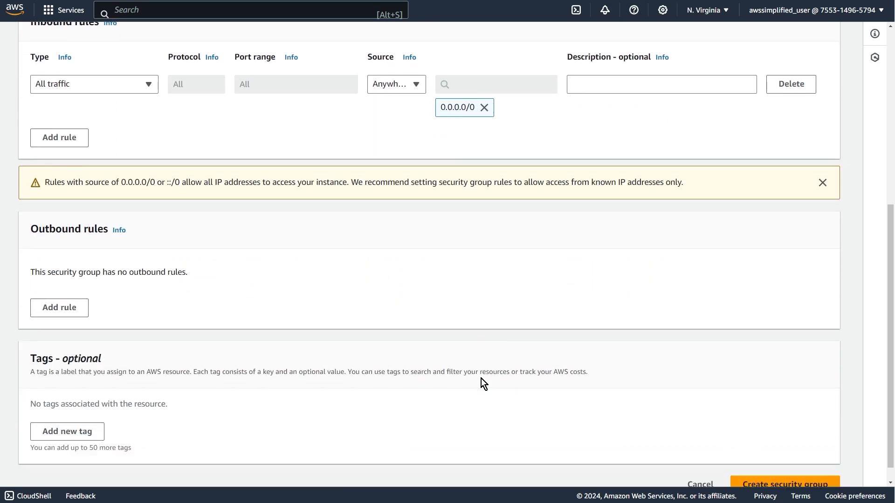
{"action": "scroll", "coordinate": [483, 383], "scroll_direction": "down", "scroll_amount": 1}
{"action": "left_click", "coordinate": [785, 465]}
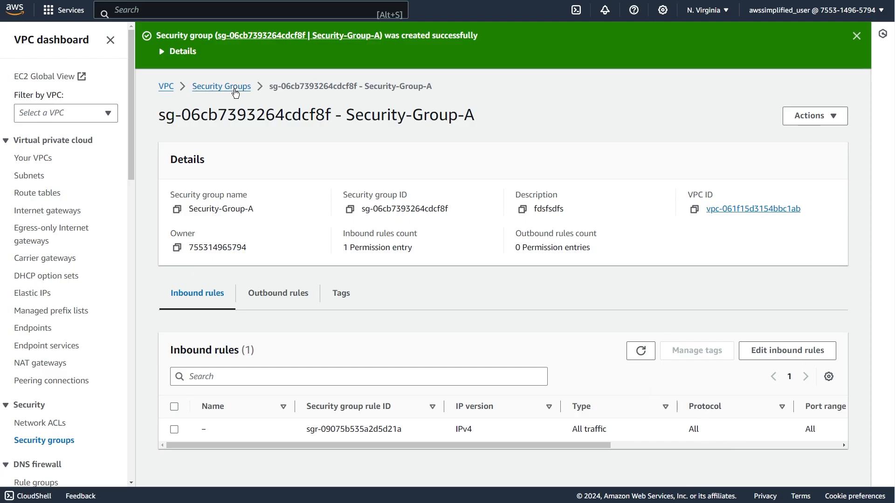
Start another security group and add an inbound rule of type All traffic.
{"action": "left_click", "coordinate": [233, 88]}
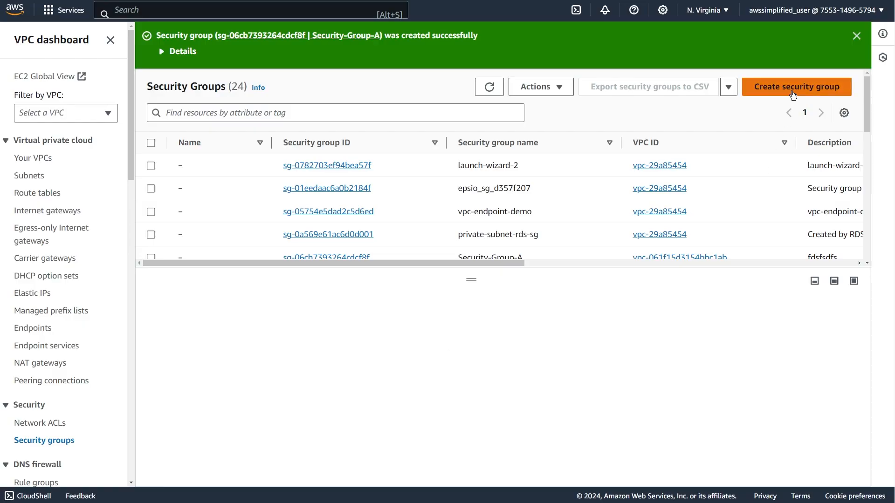
{"action": "left_click", "coordinate": [793, 89]}
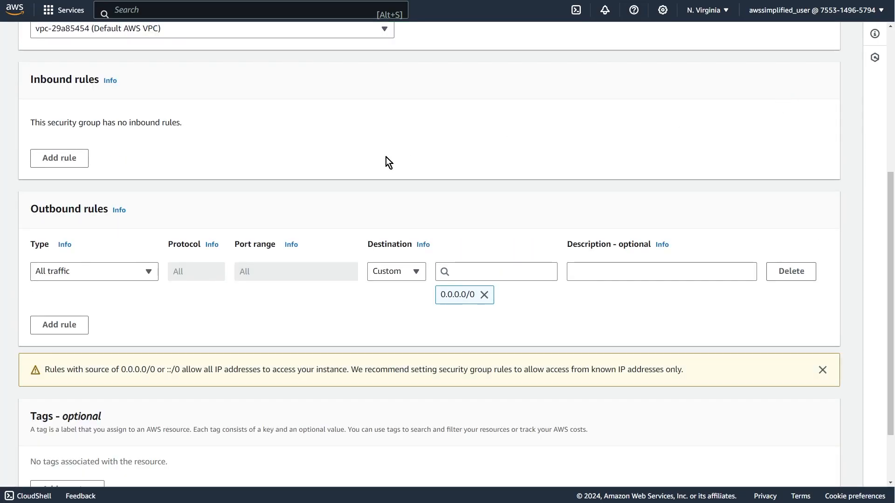
{"action": "scroll", "coordinate": [386, 157], "scroll_direction": "up", "scroll_amount": 1}
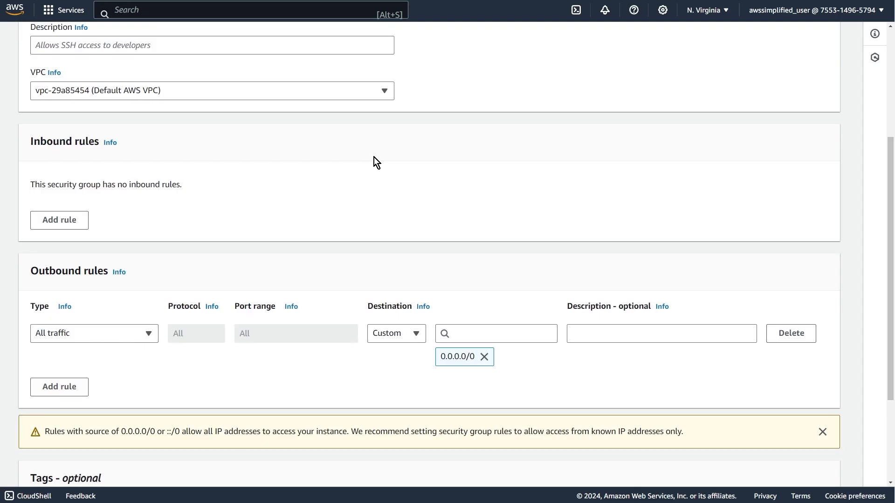
{"action": "left_click", "coordinate": [86, 229]}
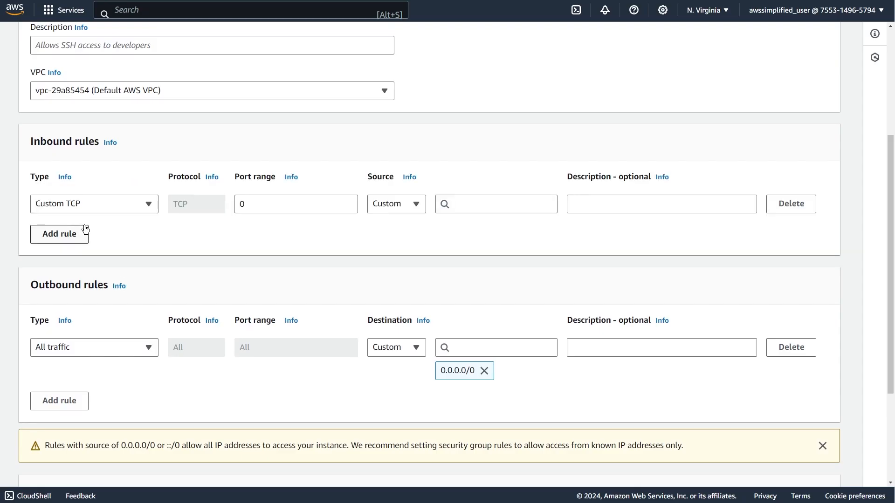
{"action": "left_click", "coordinate": [93, 206]}
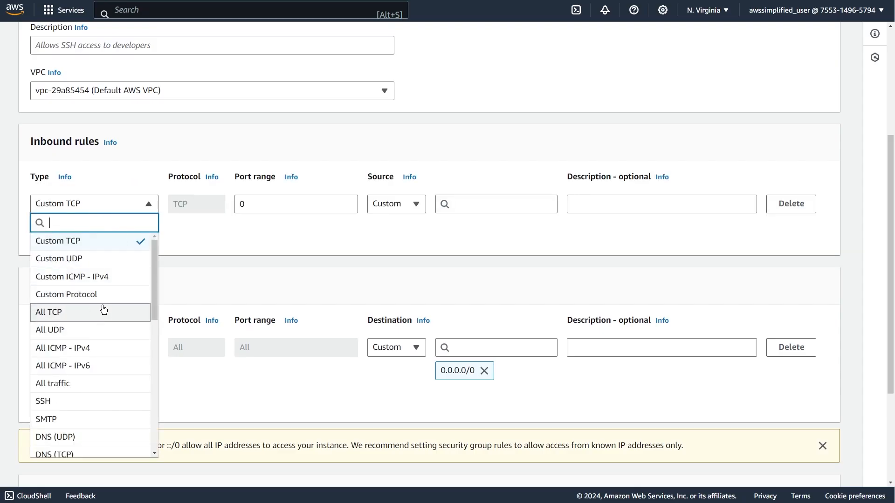
{"action": "left_click", "coordinate": [119, 387]}
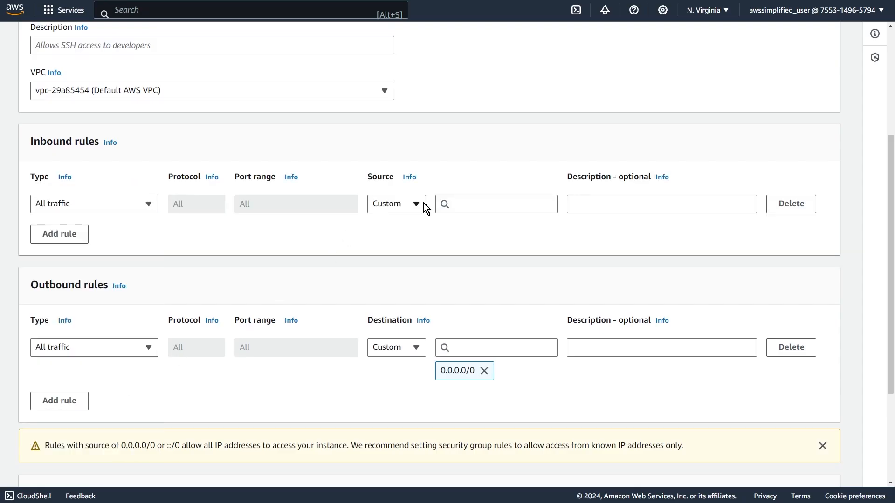
Switch the new group's VPC to My First VPC and choose Security-Group-A as the inbound rule's custom source.
{"action": "left_click", "coordinate": [472, 200]}
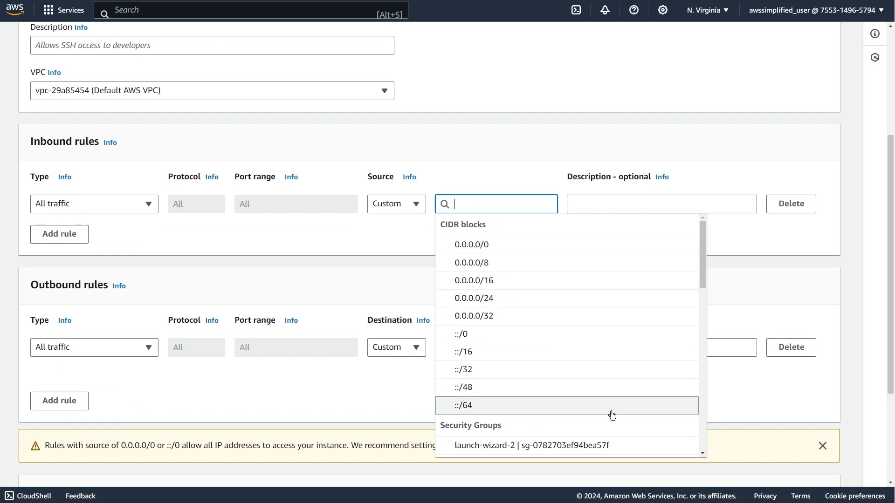
{"action": "scroll", "coordinate": [614, 402], "scroll_direction": "down", "scroll_amount": 8}
{"action": "scroll", "coordinate": [616, 402], "scroll_direction": "down", "scroll_amount": 4}
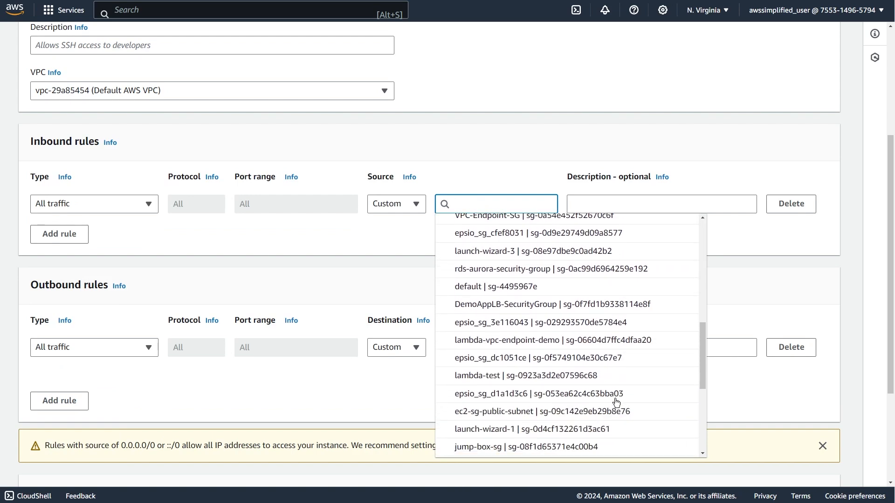
{"action": "scroll", "coordinate": [616, 403], "scroll_direction": "up", "scroll_amount": 4}
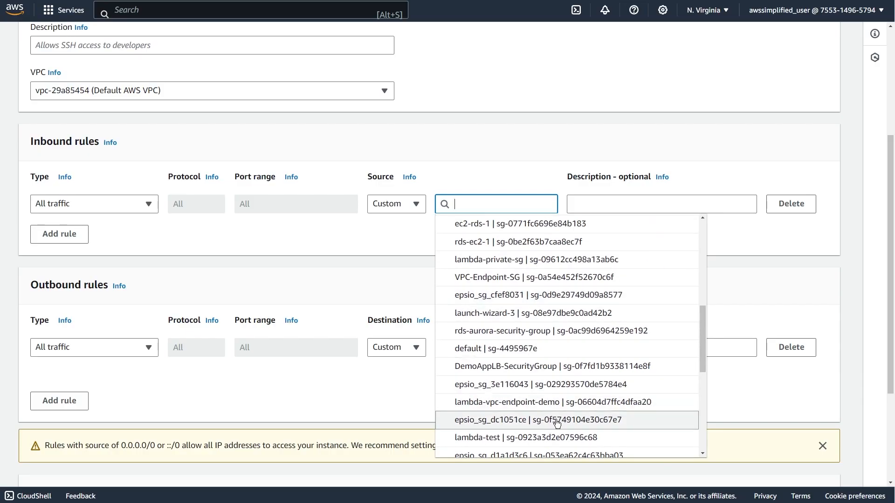
{"action": "scroll", "coordinate": [558, 423], "scroll_direction": "up", "scroll_amount": 2}
{"action": "scroll", "coordinate": [558, 423], "scroll_direction": "up", "scroll_amount": 3}
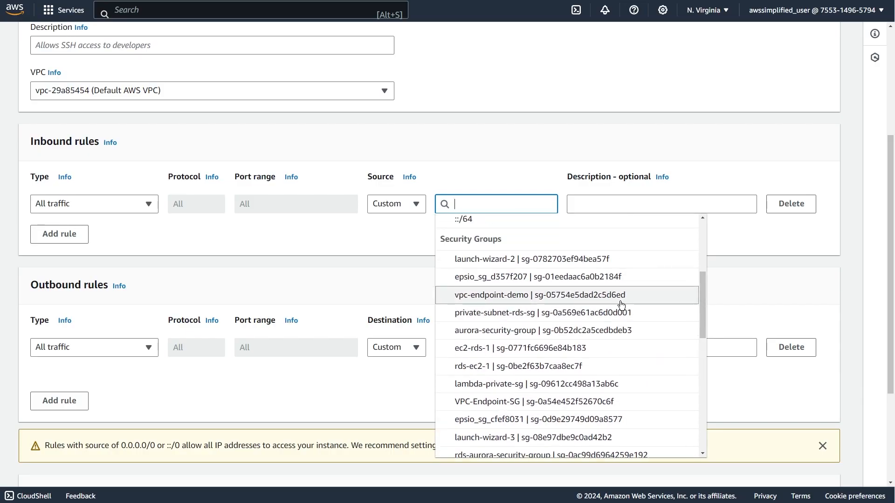
{"action": "left_click", "coordinate": [124, 89]}
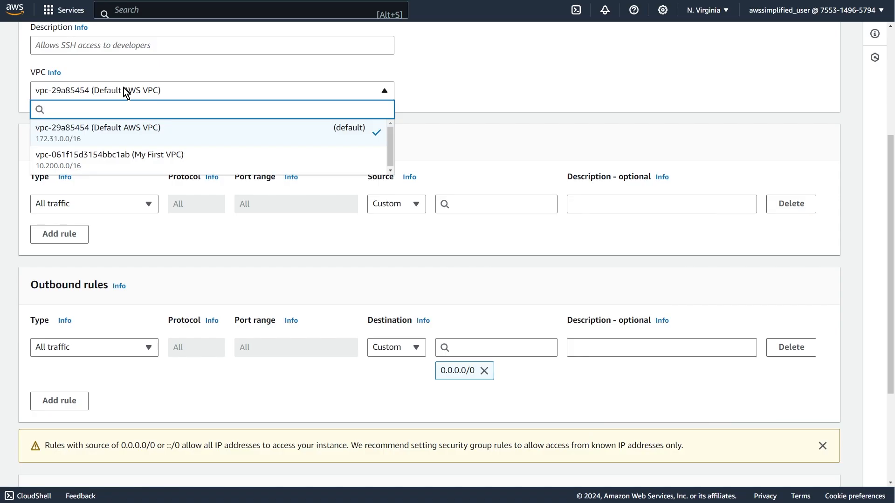
{"action": "left_click", "coordinate": [86, 167]}
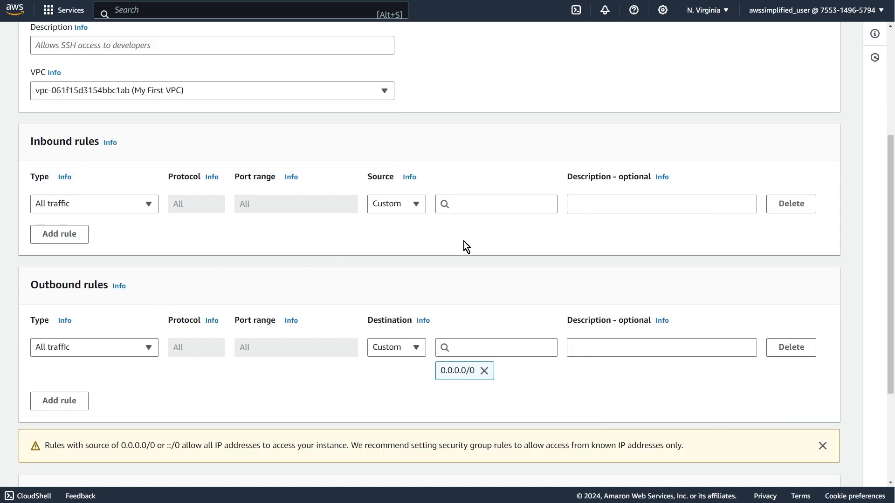
{"action": "left_click", "coordinate": [527, 205]}
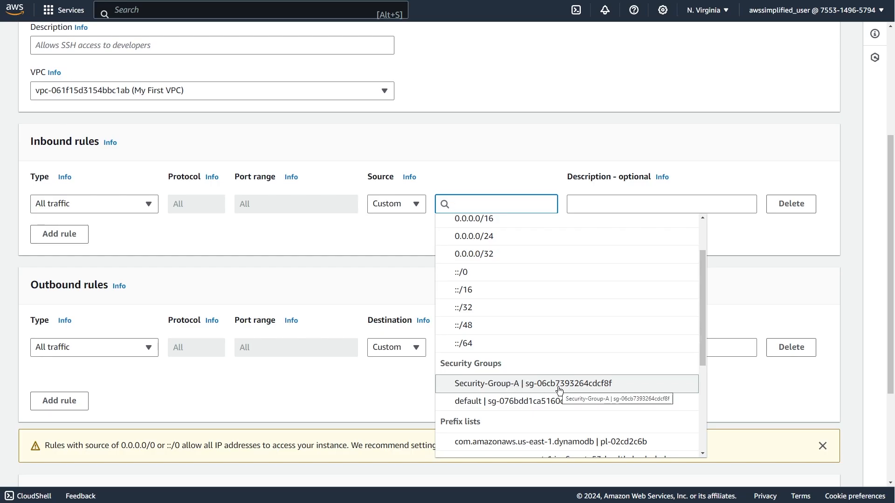
{"action": "left_click", "coordinate": [594, 387]}
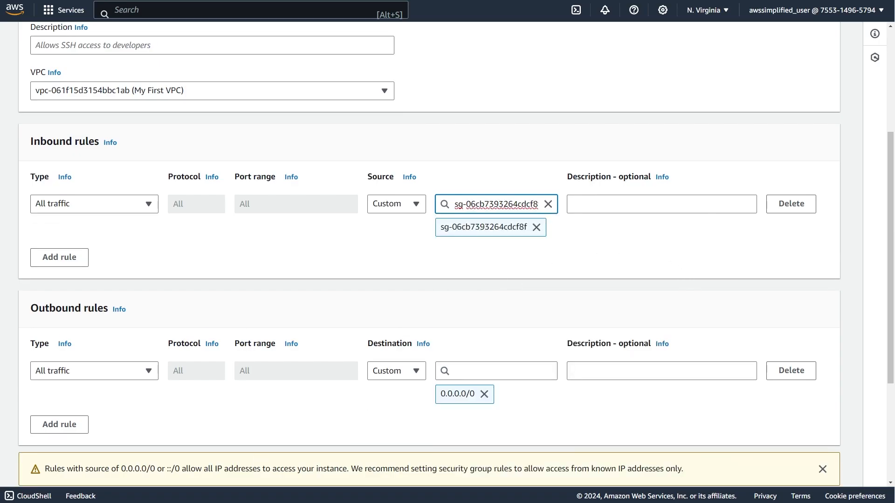
Check the Security Groups / NACLs slide in PowerPoint, and delete the new group's default outbound rule back in the AWS console.
{"action": "key", "text": "alt+Tab"}
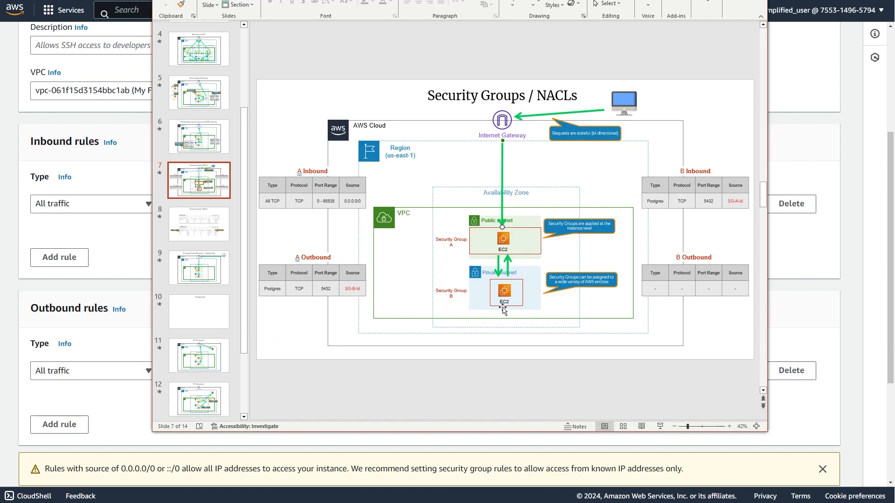
{"action": "left_click", "coordinate": [832, 373]}
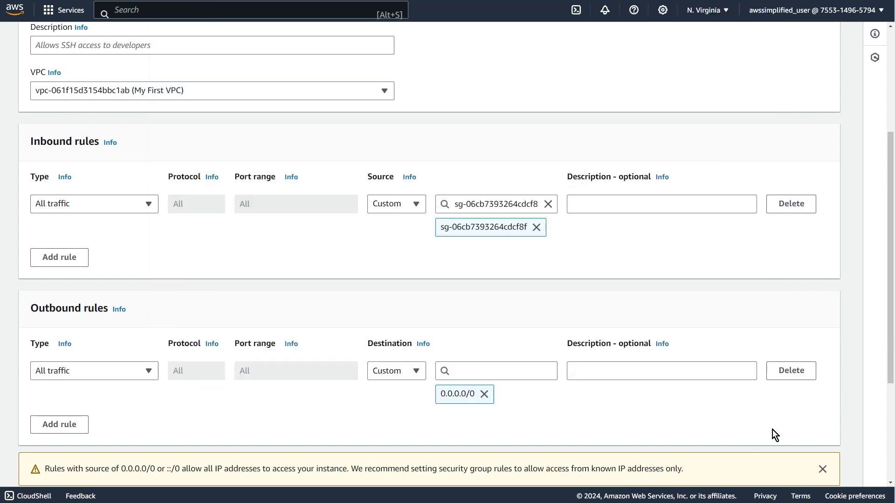
{"action": "left_click", "coordinate": [788, 372]}
{"action": "scroll", "coordinate": [769, 417], "scroll_direction": "down", "scroll_amount": 3}
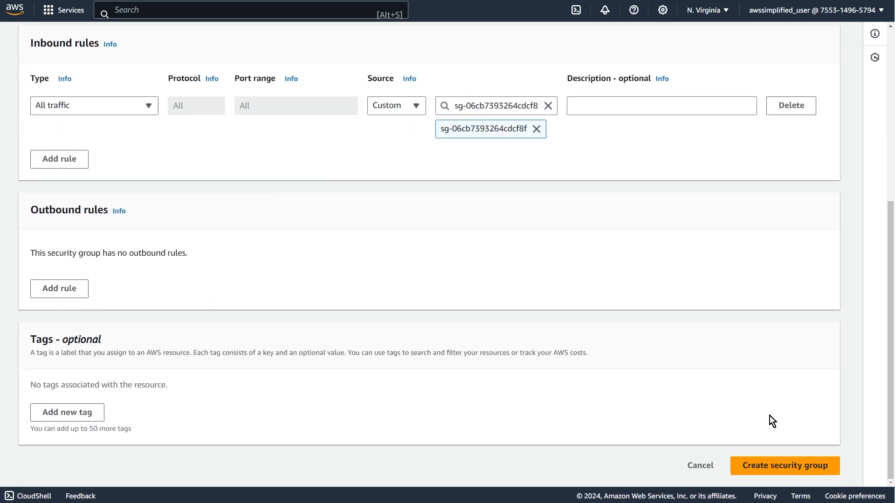
Name the new group "Security-Grou-B", enter "ffdfs" as its description and create it.
{"action": "left_click", "coordinate": [746, 467]}
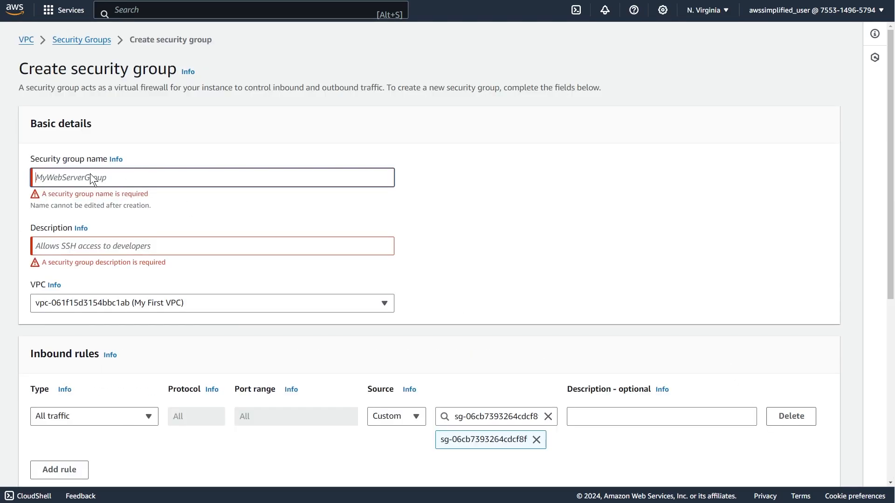
{"action": "type", "text": "Security-Grou-"}
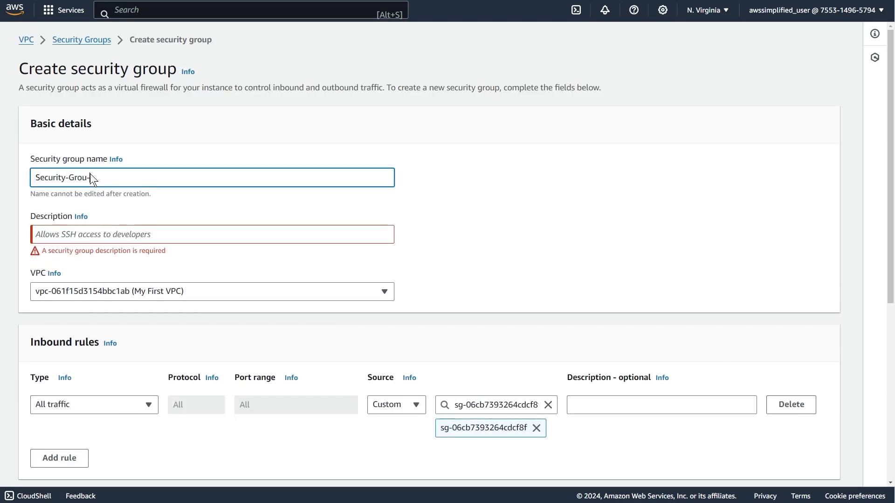
{"action": "type", "text": "B"}
{"action": "key", "text": "Tab"}
{"action": "type", "text": "ffdfs"}
{"action": "scroll", "coordinate": [349, 283], "scroll_direction": "down", "scroll_amount": 2}
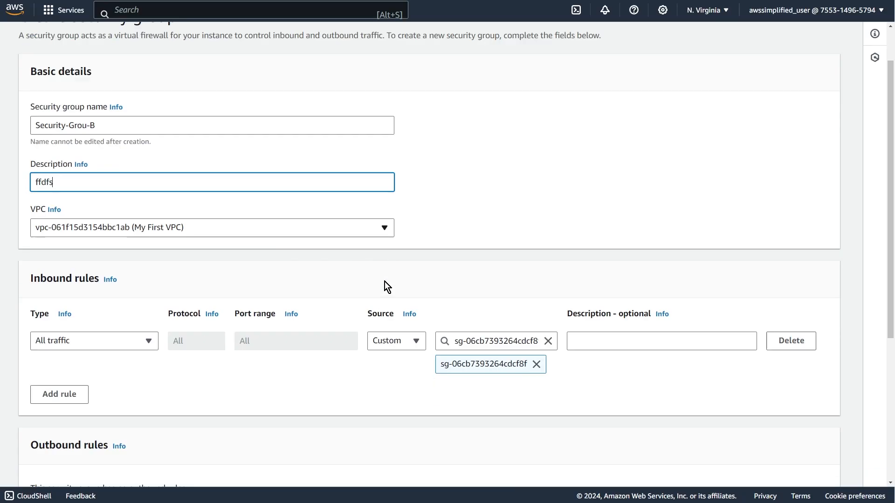
{"action": "scroll", "coordinate": [386, 282], "scroll_direction": "down", "scroll_amount": 5}
{"action": "left_click", "coordinate": [735, 465]}
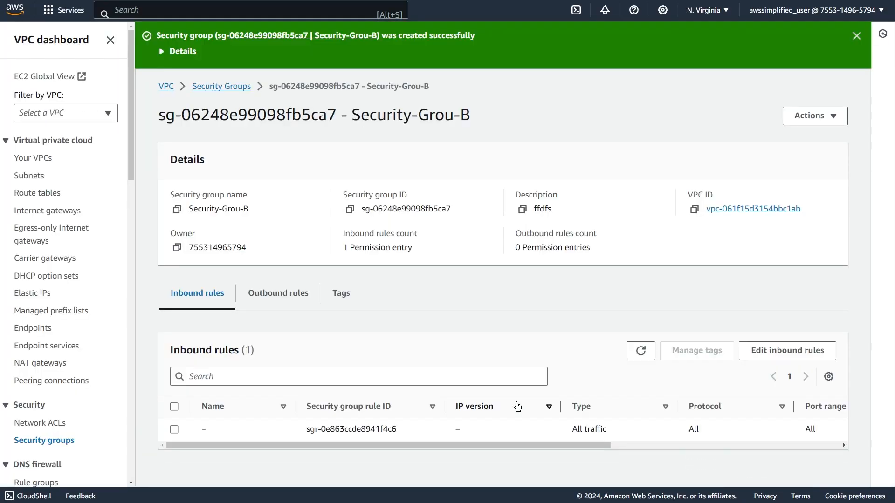
Filter the security groups by "security-group-a" and open the details of Security-Group-A.
{"action": "left_click", "coordinate": [217, 87]}
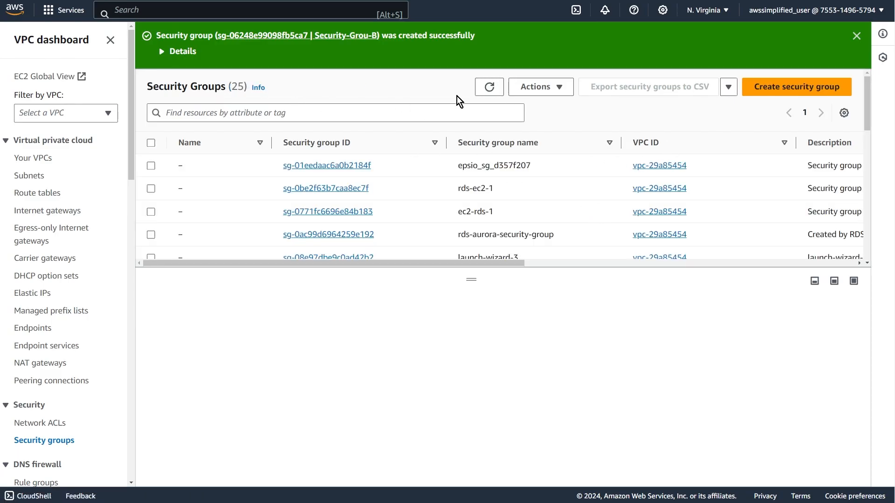
{"action": "left_click", "coordinate": [404, 117]}
{"action": "type", "text": "security-group-a"}
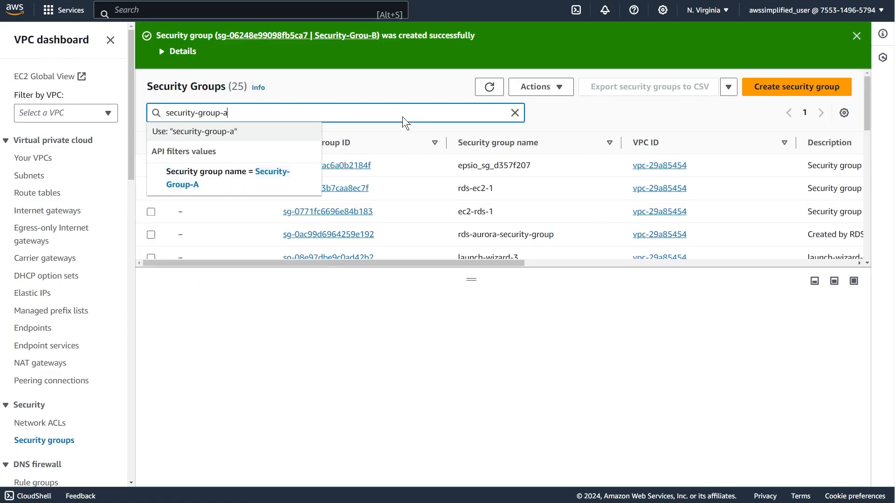
{"action": "key", "text": "Return"}
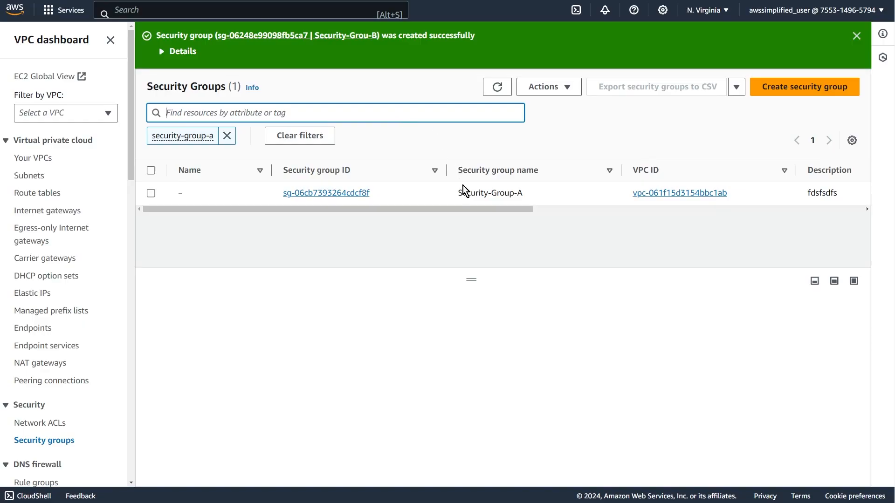
{"action": "left_click", "coordinate": [387, 192]}
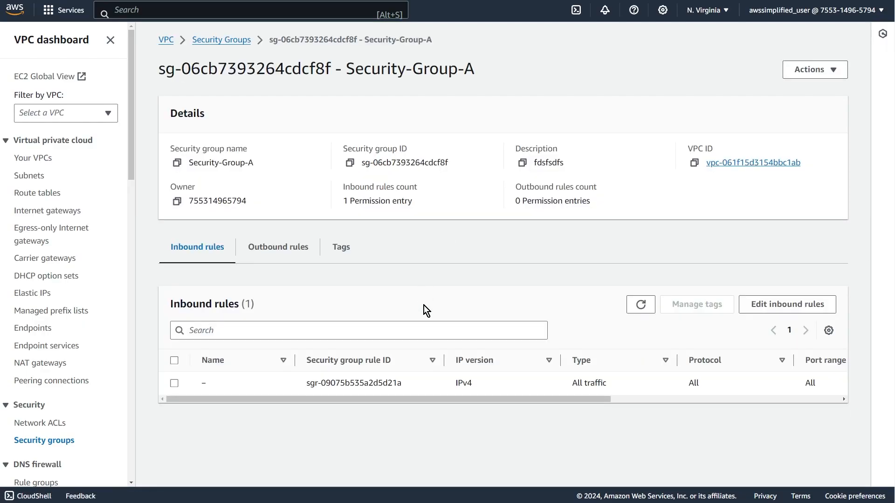
Add an outbound rule to Security-Group-A allowing All traffic to the custom destination Security-Grou-B, and save the rules.
{"action": "left_click", "coordinate": [278, 248]}
{"action": "left_click", "coordinate": [792, 310]}
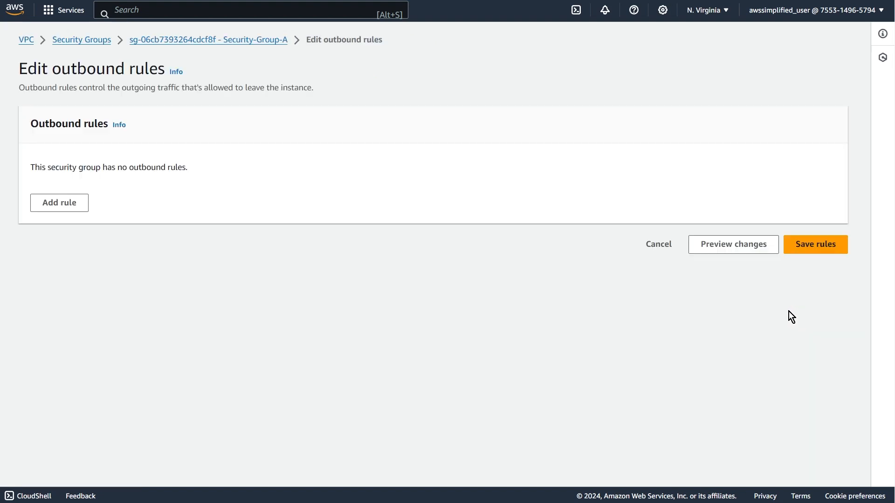
{"action": "left_click", "coordinate": [61, 210]}
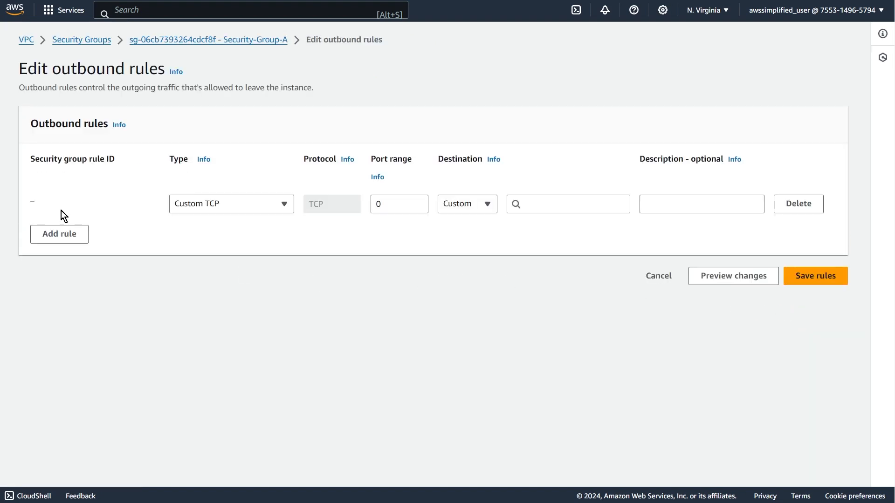
{"action": "left_click", "coordinate": [259, 204]}
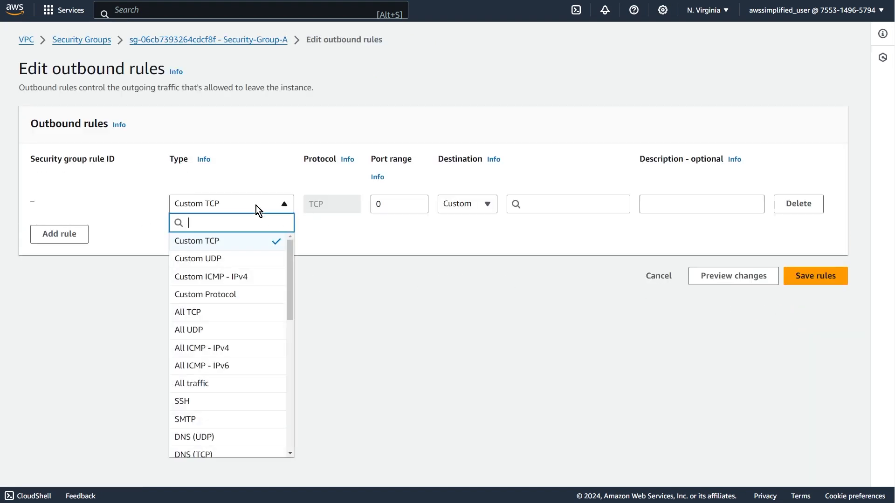
{"action": "left_click", "coordinate": [239, 386]}
{"action": "left_click", "coordinate": [549, 204]}
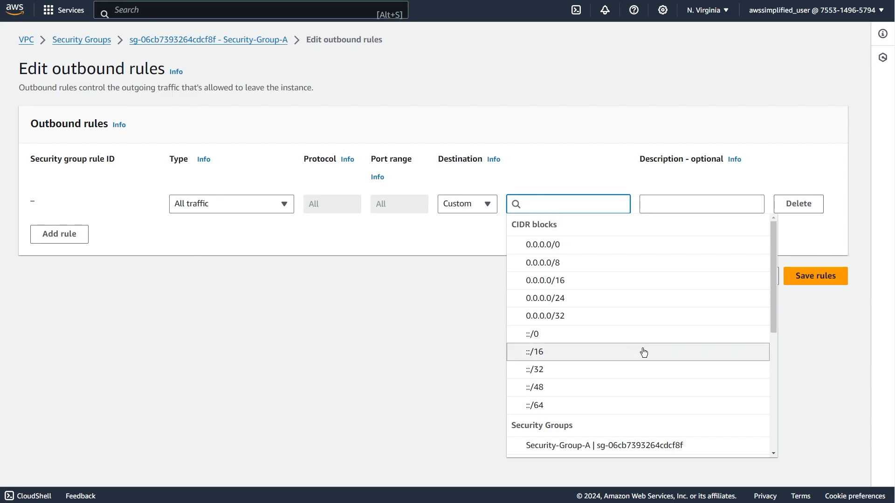
{"action": "scroll", "coordinate": [657, 396], "scroll_direction": "down", "scroll_amount": 2}
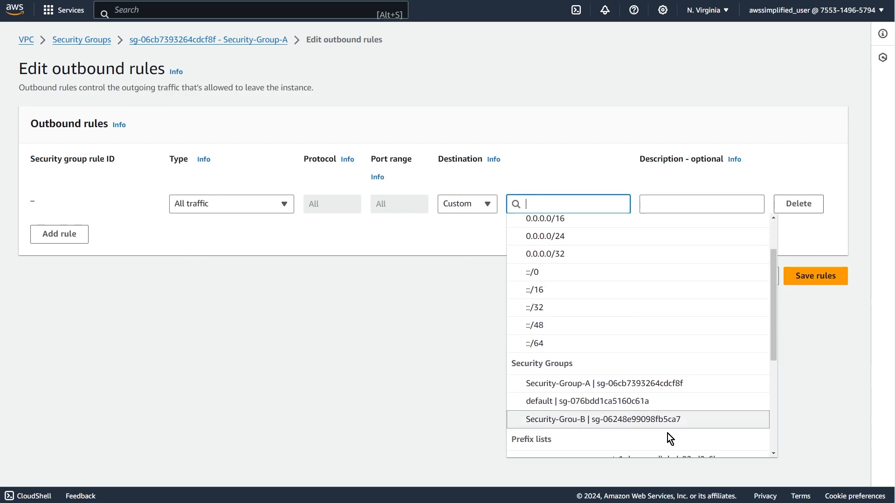
{"action": "left_click", "coordinate": [573, 422]}
{"action": "left_click", "coordinate": [571, 421]}
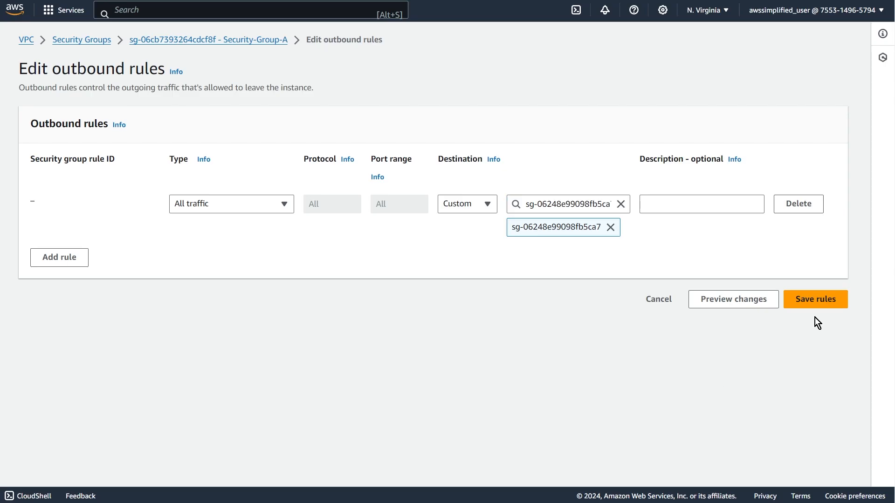
{"action": "left_click", "coordinate": [834, 301]}
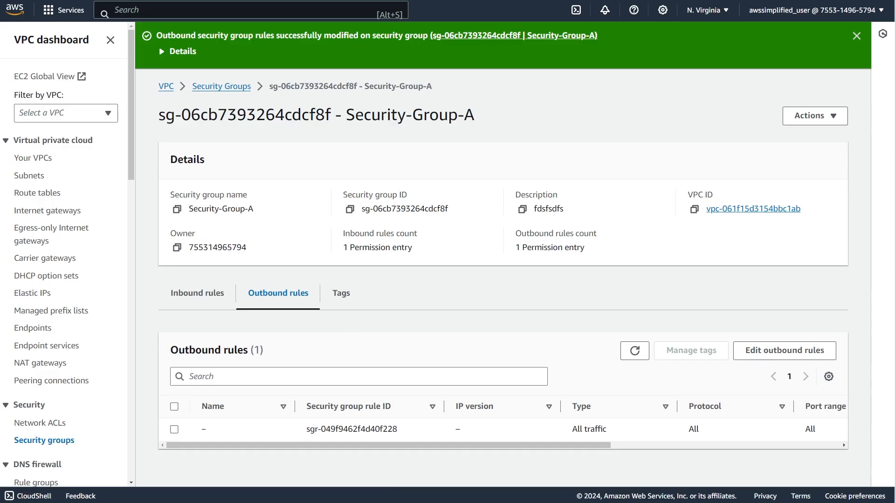
Check the Security Groups / NACLs slide in PowerPoint, and open the EC2 service in a duplicate of the AWS console tab.
{"action": "key", "text": "alt+Tab"}
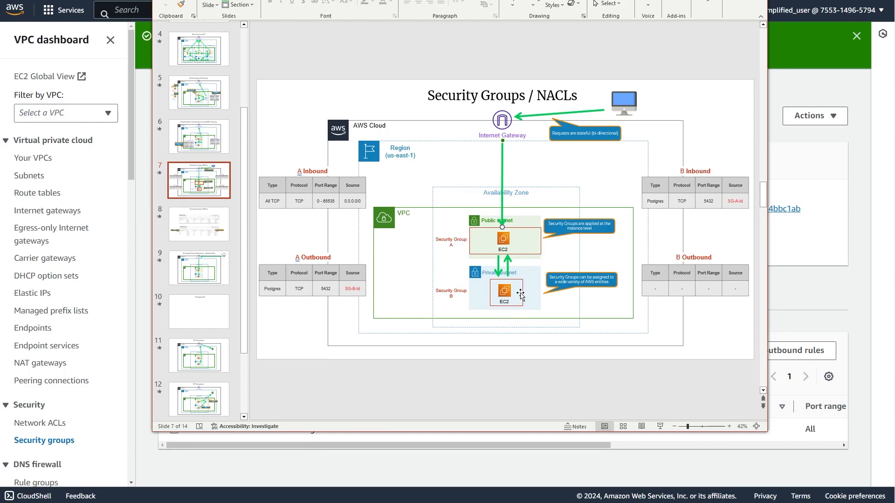
{"action": "left_click", "coordinate": [848, 296]}
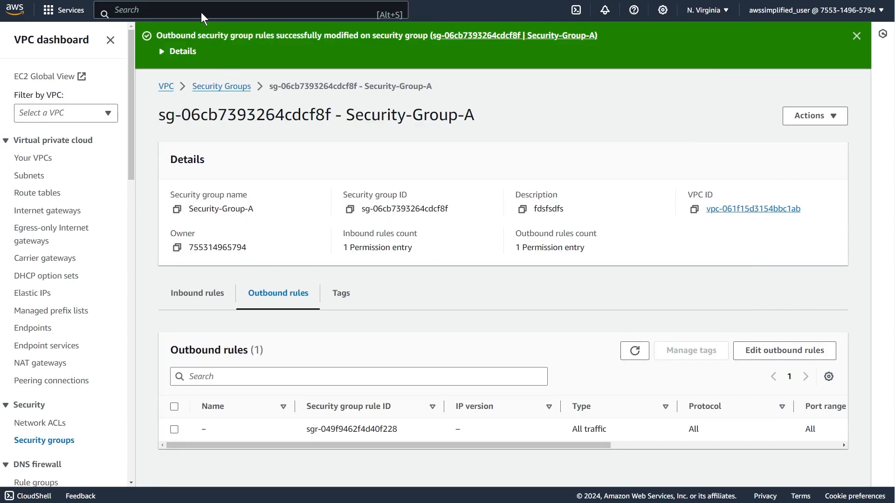
{"action": "right_click", "coordinate": [83, 0]}
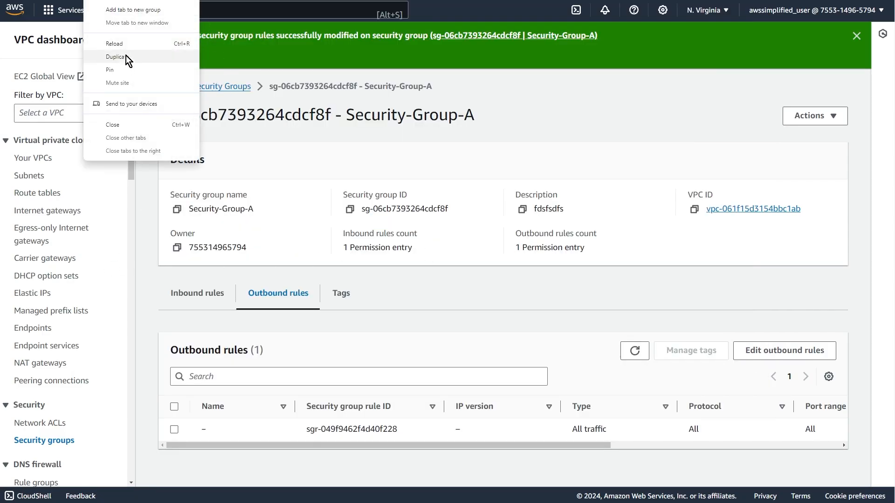
{"action": "left_click", "coordinate": [125, 55]}
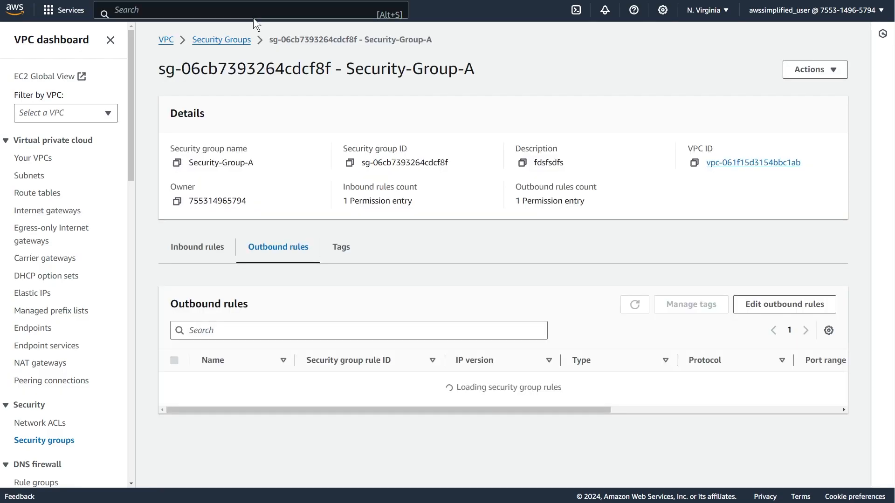
{"action": "left_click", "coordinate": [253, 13]}
{"action": "type", "text": "ec2"}
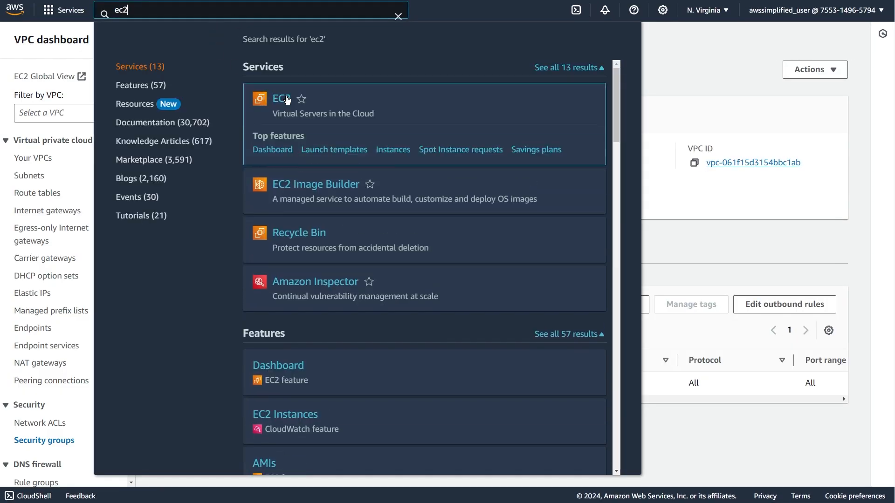
{"action": "left_click", "coordinate": [287, 99]}
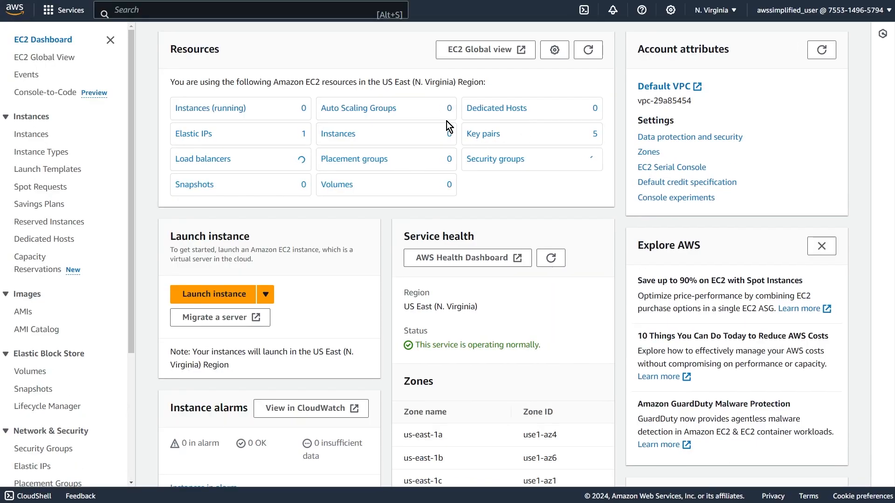
Start launching a new EC2 instance and name it "Public-Instance".
{"action": "left_click", "coordinate": [31, 134]}
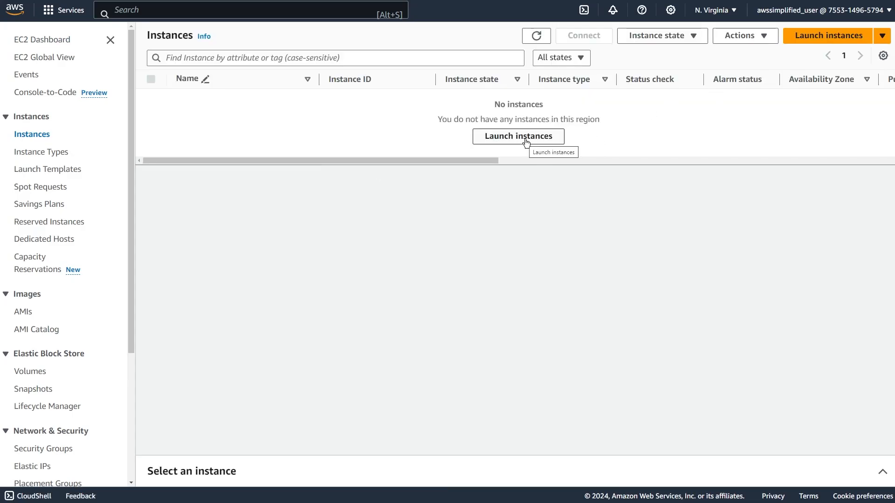
{"action": "left_click", "coordinate": [820, 38]}
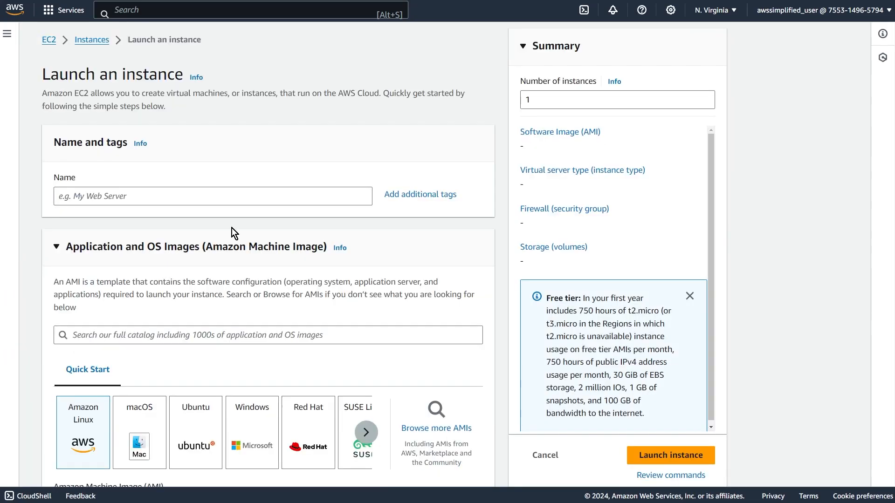
{"action": "left_click", "coordinate": [168, 198]}
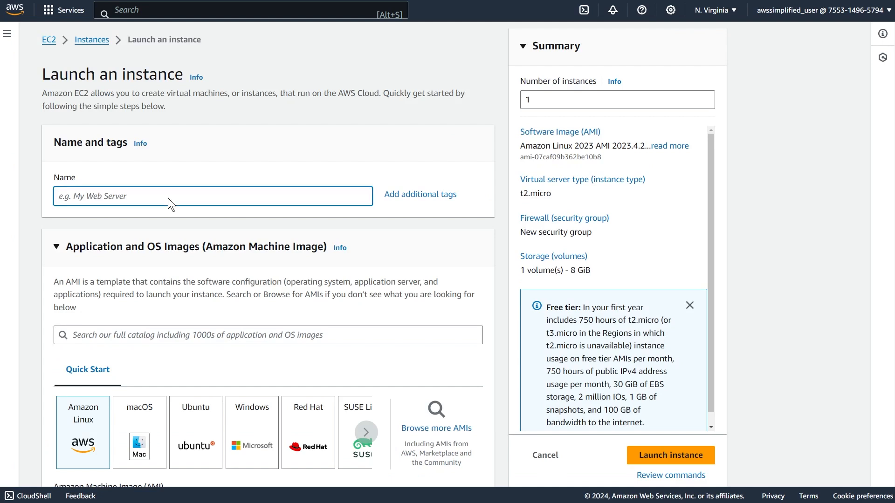
{"action": "type", "text": "Isntance"}
{"action": "key", "text": "BackSpace"}
{"action": "key", "text": "BackSpace"}
{"action": "key", "text": "BackSpace"}
{"action": "key", "text": "BackSpace"}
{"action": "key", "text": "BackSpace"}
{"action": "key", "text": "BackSpace"}
{"action": "key", "text": "BackSpace"}
{"action": "type", "text": "nst"}
{"action": "key", "text": "ctrl+a"}
{"action": "type", "text": "Public-Isntanc"}
{"action": "key", "text": "BackSpace"}
{"action": "key", "text": "BackSpace"}
{"action": "key", "text": "BackSpace"}
{"action": "key", "text": "BackSpace"}
{"action": "key", "text": "BackSpace"}
{"action": "key", "text": "BackSpace"}
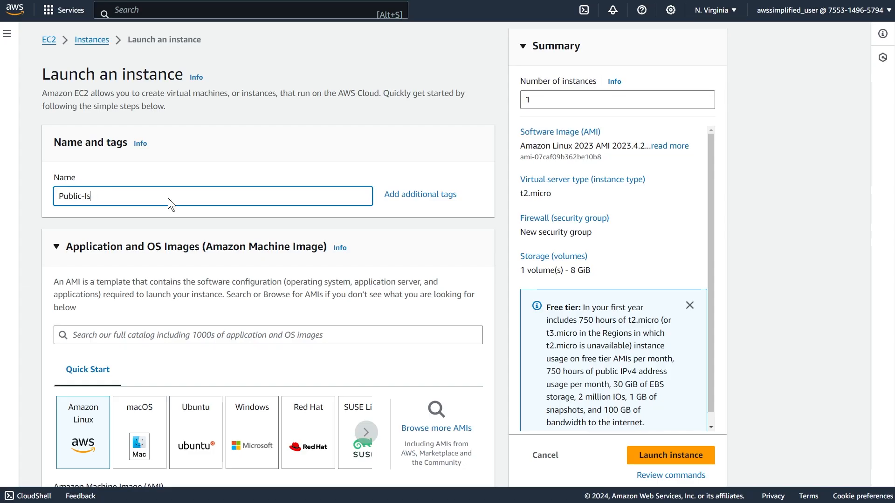
{"action": "type", "text": "nstance"}
Choose the existing key pair "test" for logging in to the instance.
{"action": "scroll", "coordinate": [63, 331], "scroll_direction": "down", "scroll_amount": 3}
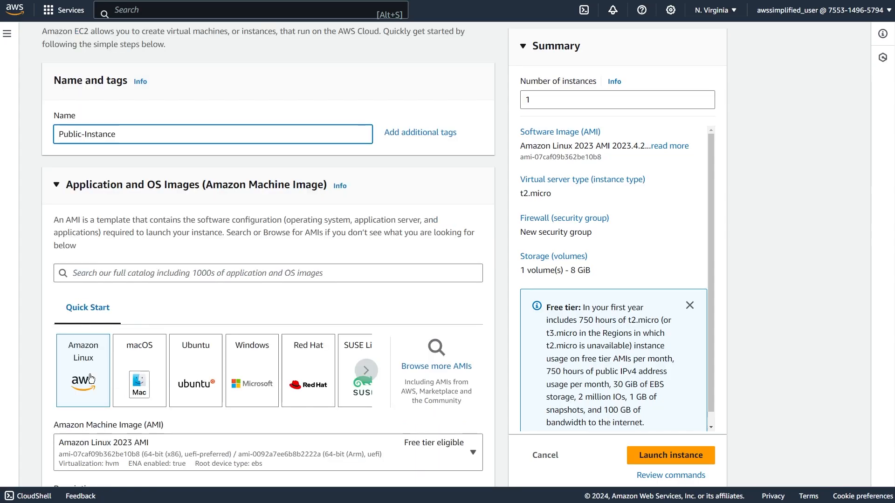
{"action": "scroll", "coordinate": [83, 347], "scroll_direction": "down", "scroll_amount": 4}
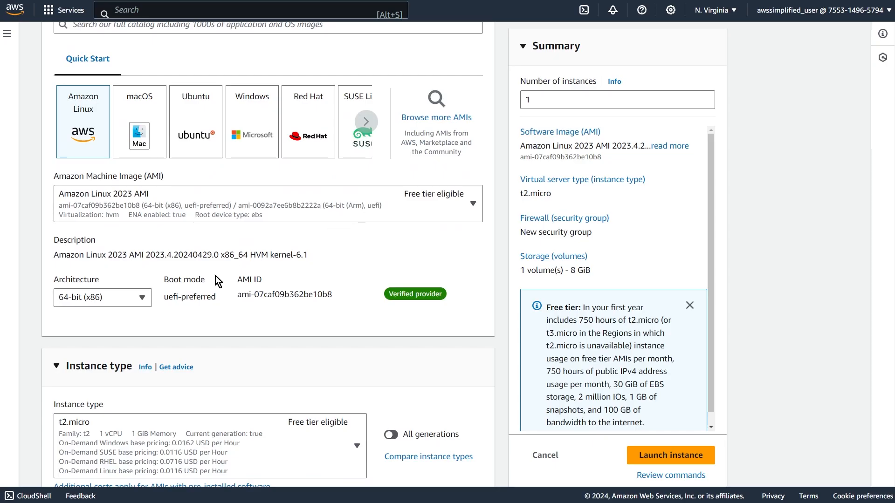
{"action": "scroll", "coordinate": [207, 326], "scroll_direction": "down", "scroll_amount": 3}
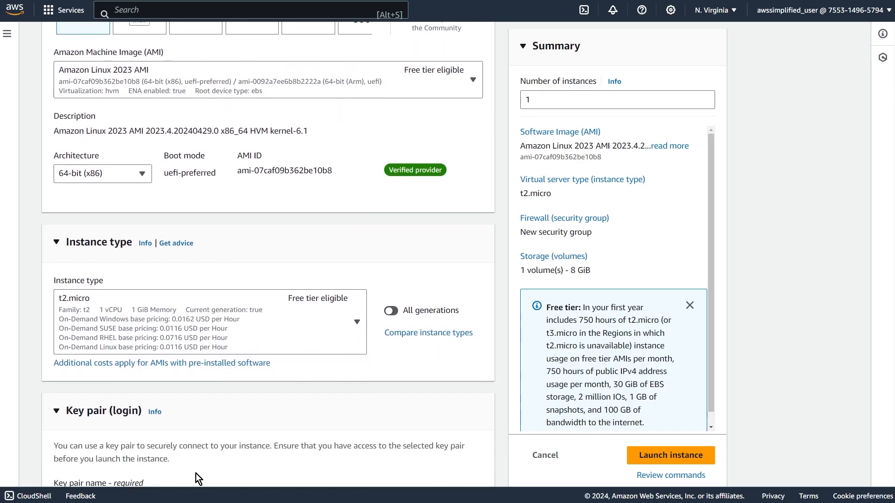
{"action": "scroll", "coordinate": [193, 480], "scroll_direction": "down", "scroll_amount": 4}
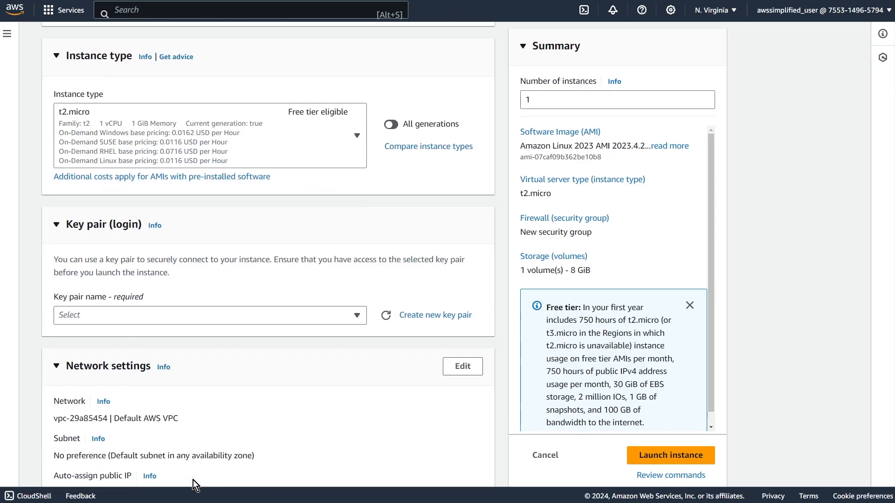
{"action": "left_click", "coordinate": [111, 318]}
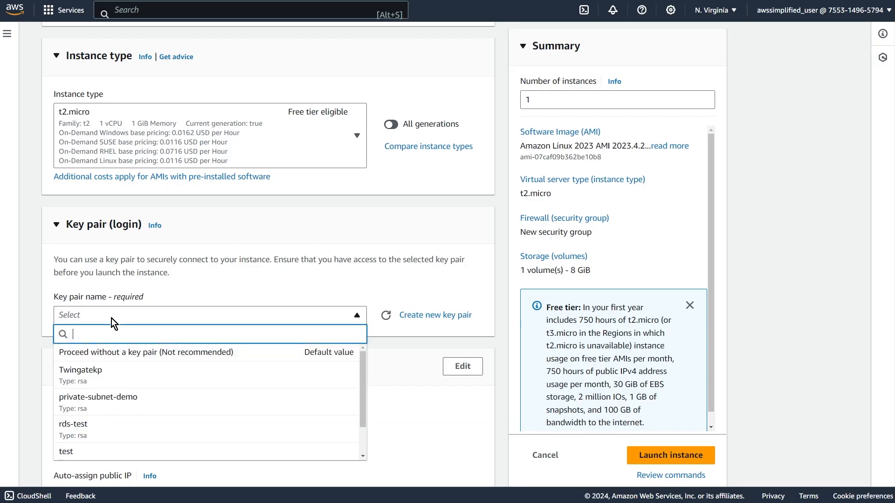
{"action": "left_click", "coordinate": [95, 453]}
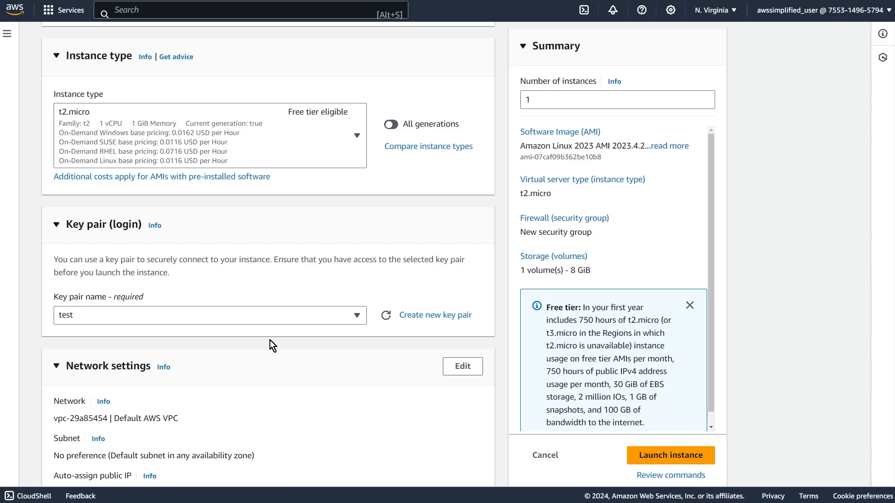
Edit the instance's network settings to use My First VPC and the public-1a subnet.
{"action": "scroll", "coordinate": [269, 340], "scroll_direction": "down", "scroll_amount": 4}
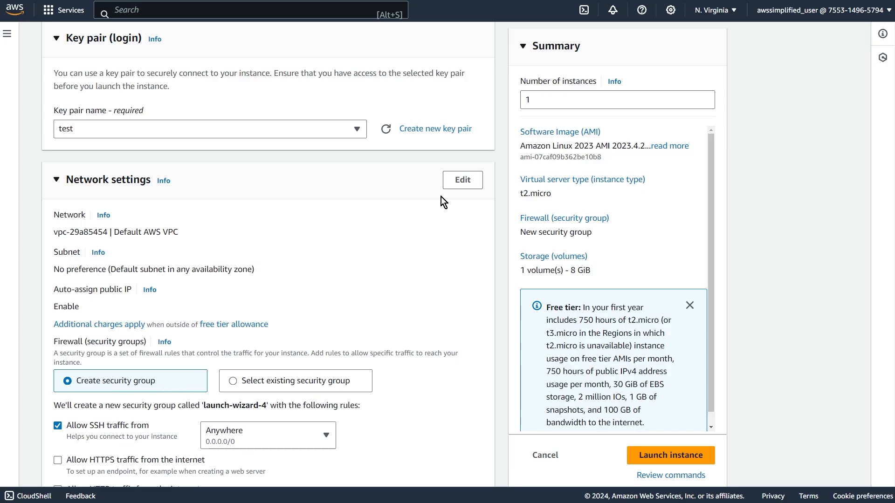
{"action": "left_click", "coordinate": [455, 187]}
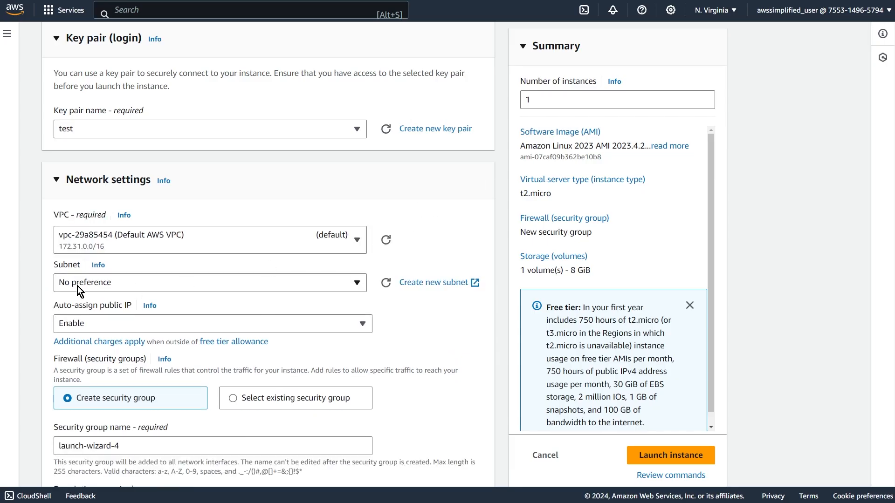
{"action": "left_click", "coordinate": [123, 240]}
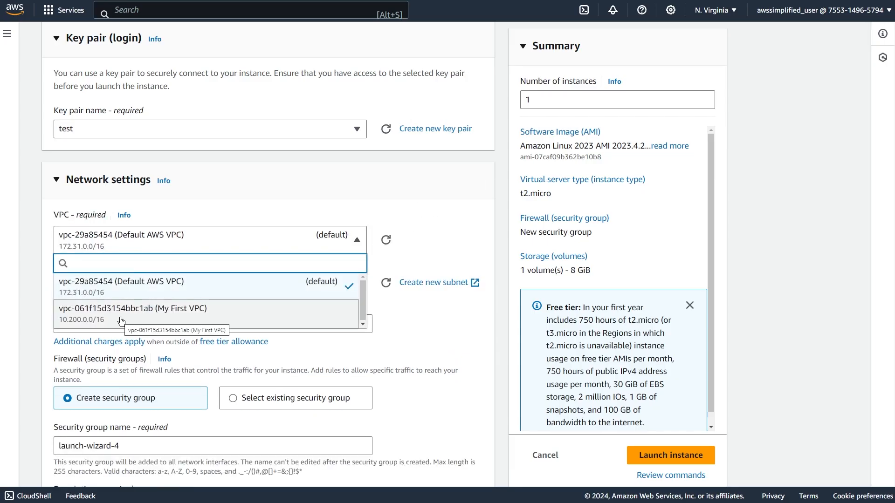
{"action": "left_click", "coordinate": [162, 325]}
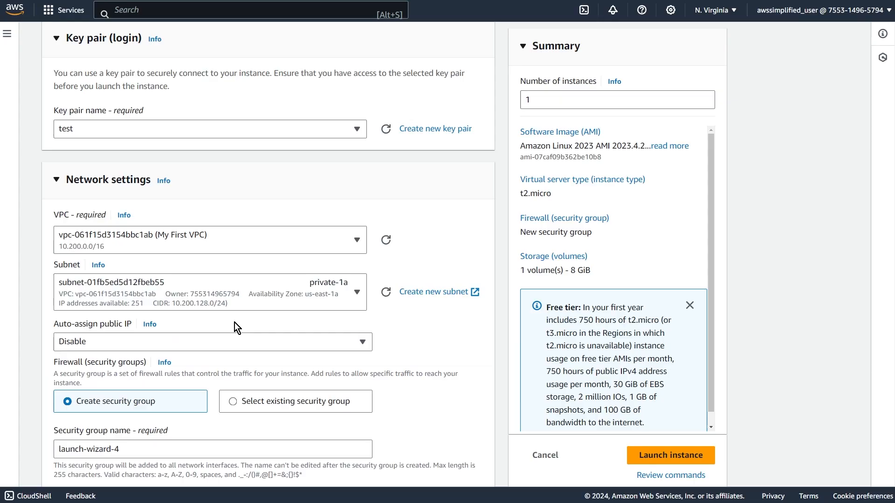
{"action": "left_click", "coordinate": [125, 298]}
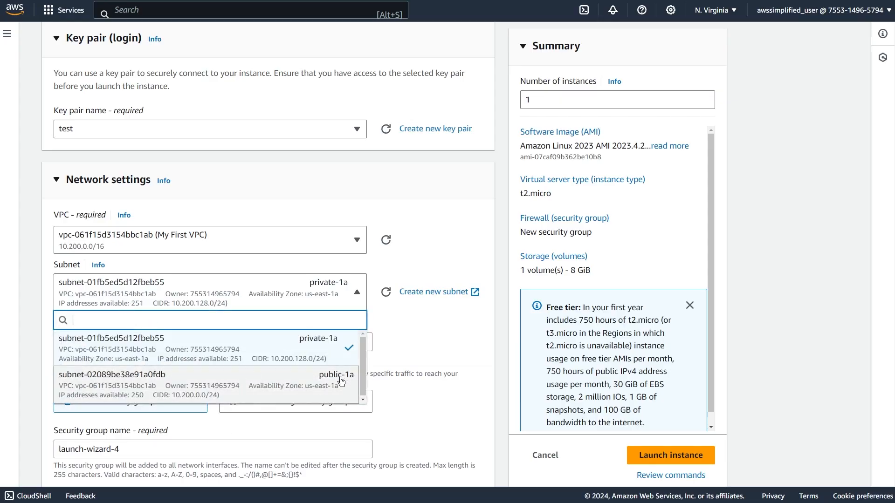
{"action": "left_click", "coordinate": [327, 379]}
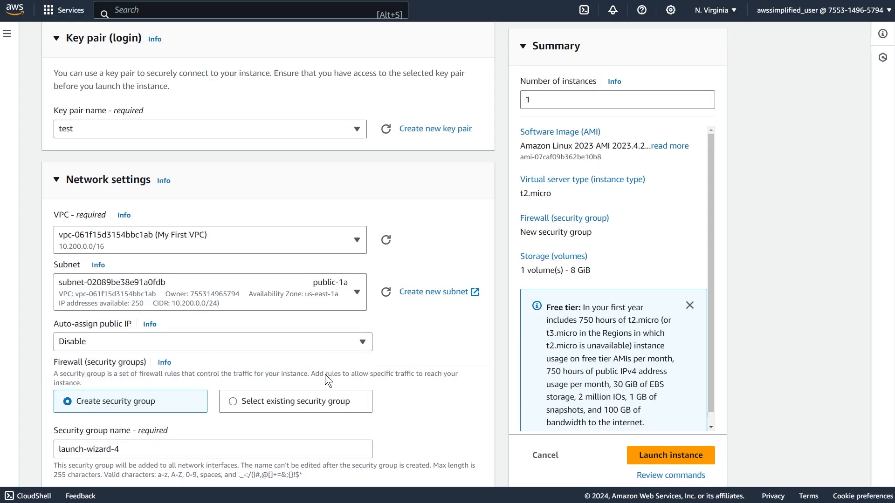
Enable auto-assign public IP for the instance and assign it the existing security group Security-Group-A.
{"action": "left_click", "coordinate": [117, 349]}
{"action": "left_click", "coordinate": [106, 362]}
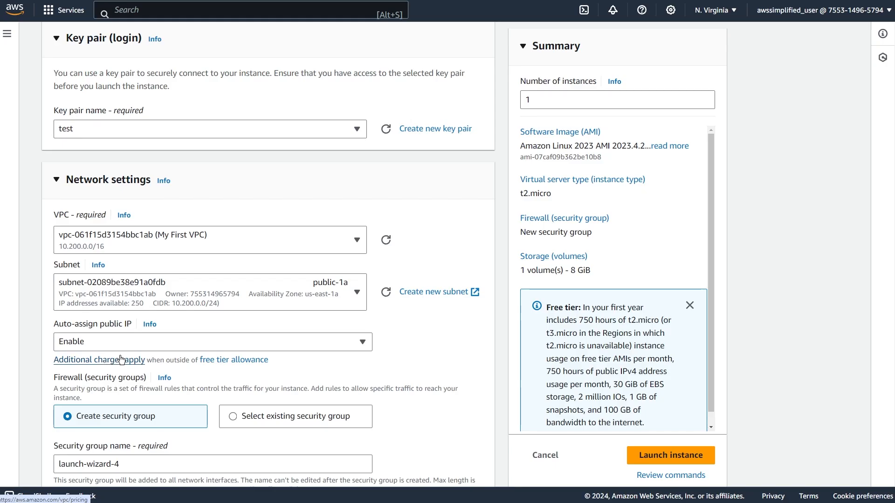
{"action": "scroll", "coordinate": [155, 298], "scroll_direction": "down", "scroll_amount": 3}
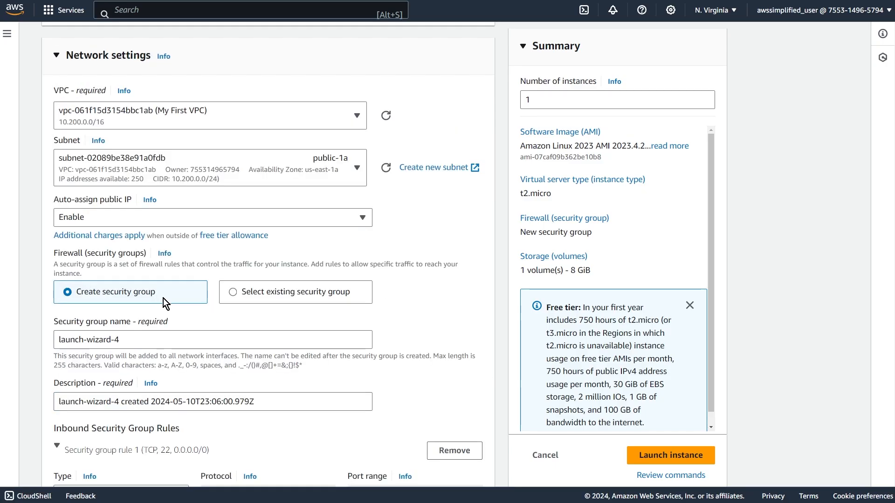
{"action": "left_click", "coordinate": [250, 293]}
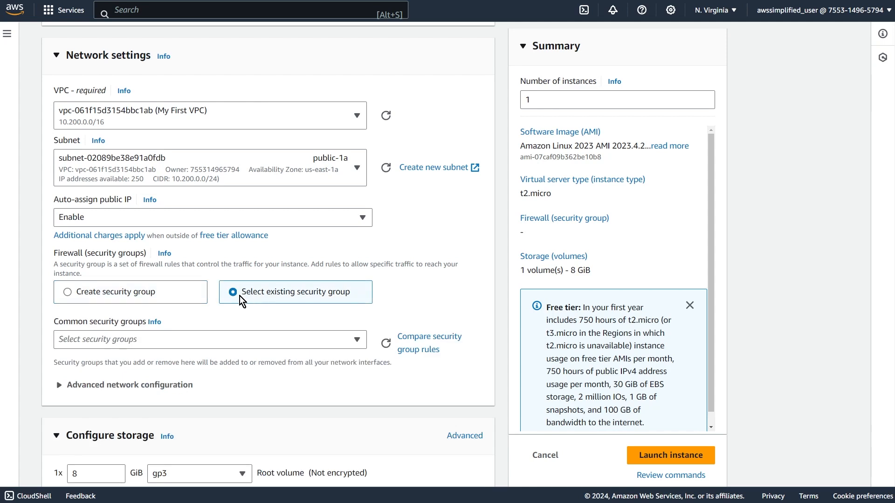
{"action": "left_click", "coordinate": [332, 345]}
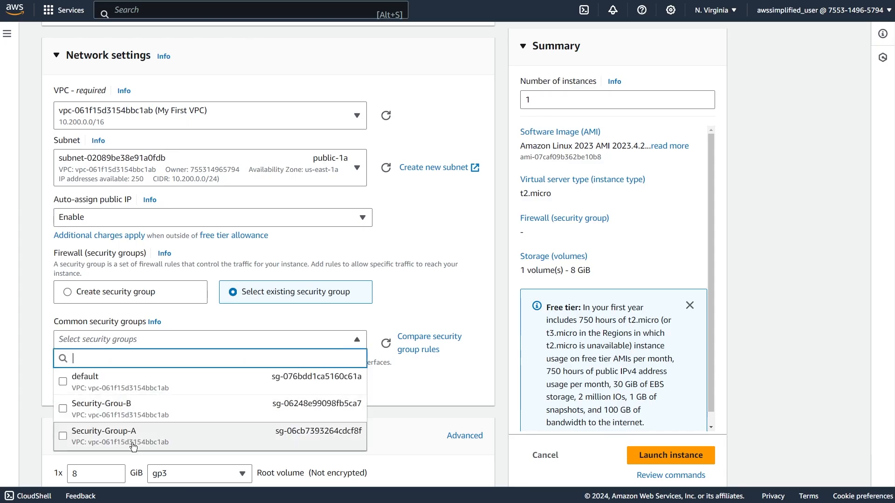
{"action": "left_click", "coordinate": [121, 443]}
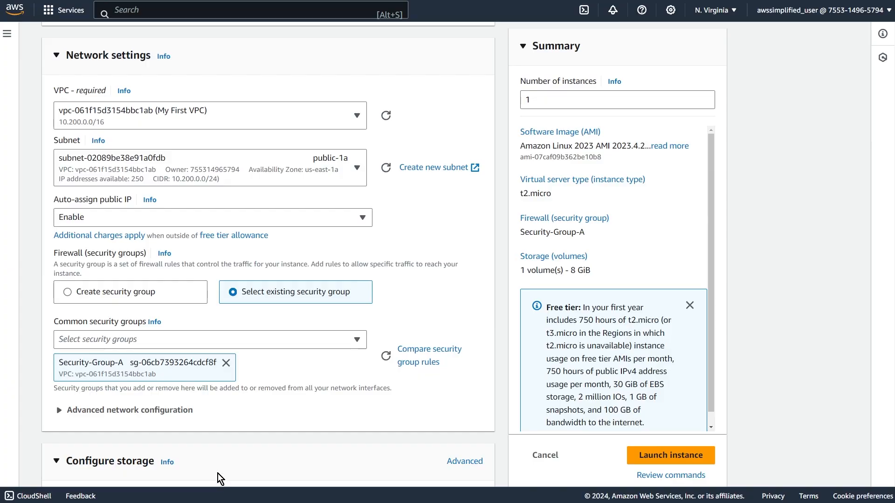
{"action": "scroll", "coordinate": [205, 463], "scroll_direction": "down", "scroll_amount": 1}
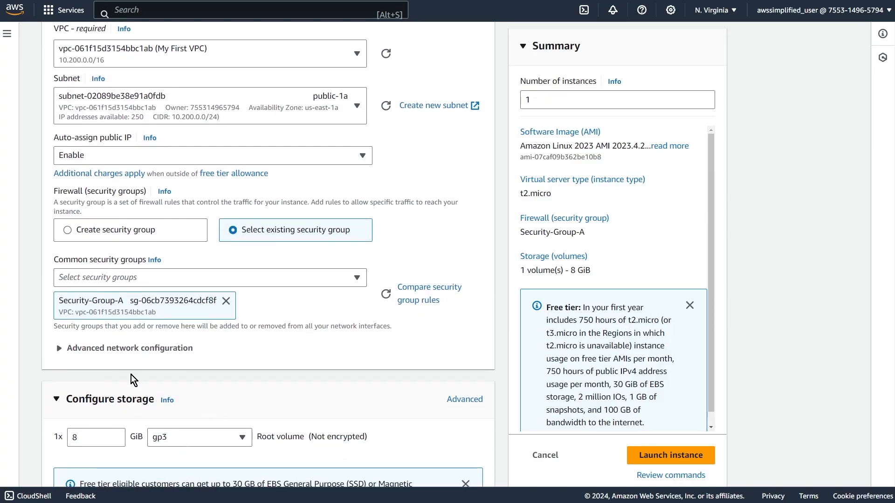
Review the advanced network configuration, storage and advanced details options of the instance launch form.
{"action": "left_click", "coordinate": [139, 355]}
{"action": "scroll", "coordinate": [139, 357], "scroll_direction": "down", "scroll_amount": 1}
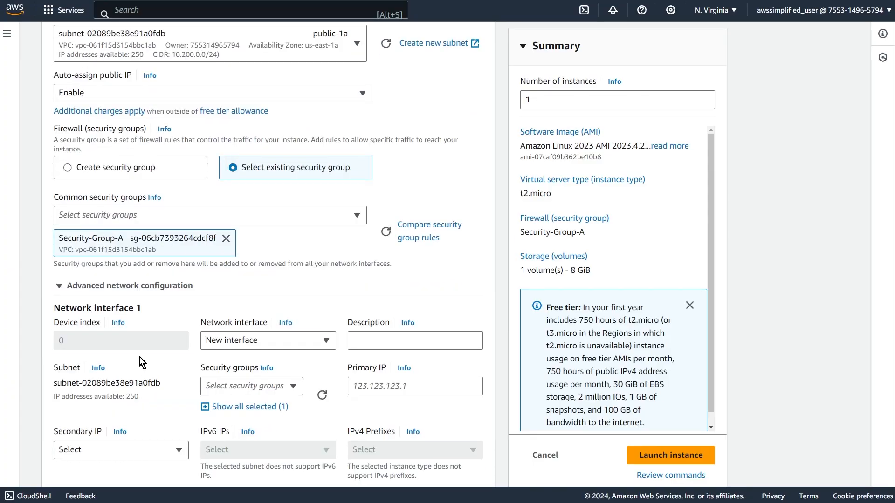
{"action": "left_click", "coordinate": [122, 287]}
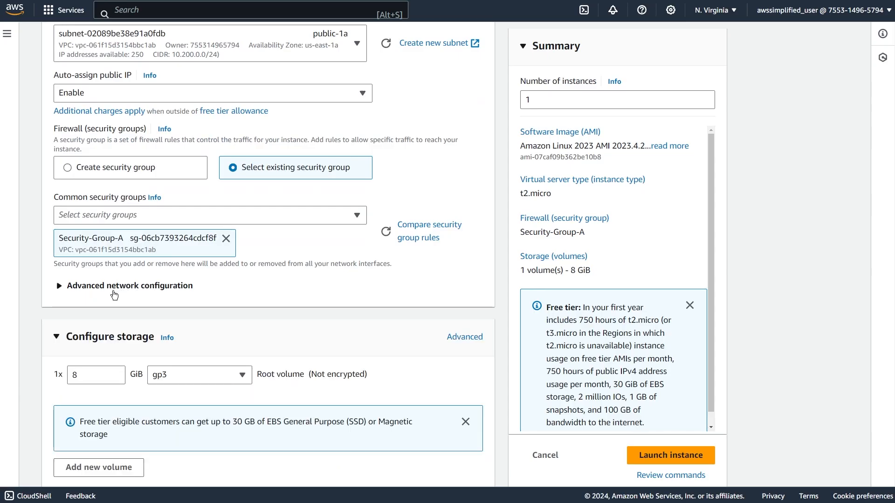
{"action": "scroll", "coordinate": [157, 414], "scroll_direction": "down", "scroll_amount": 3}
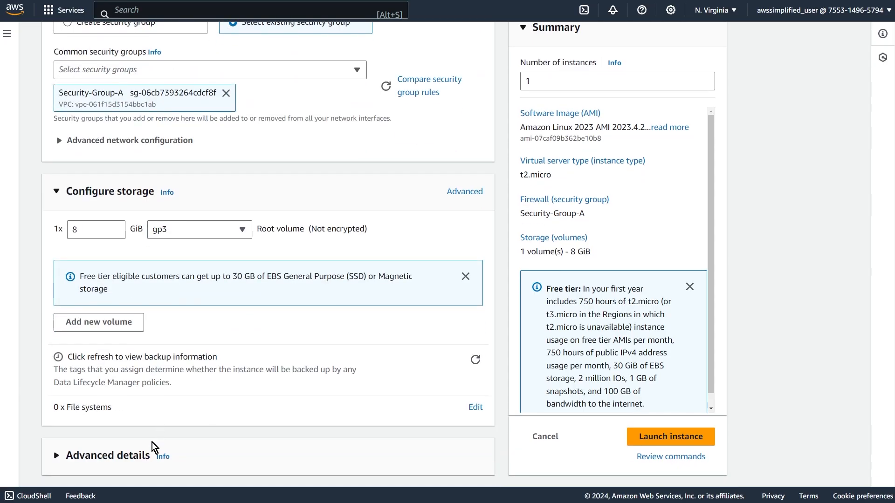
{"action": "left_click", "coordinate": [118, 455]}
{"action": "scroll", "coordinate": [157, 422], "scroll_direction": "down", "scroll_amount": 3}
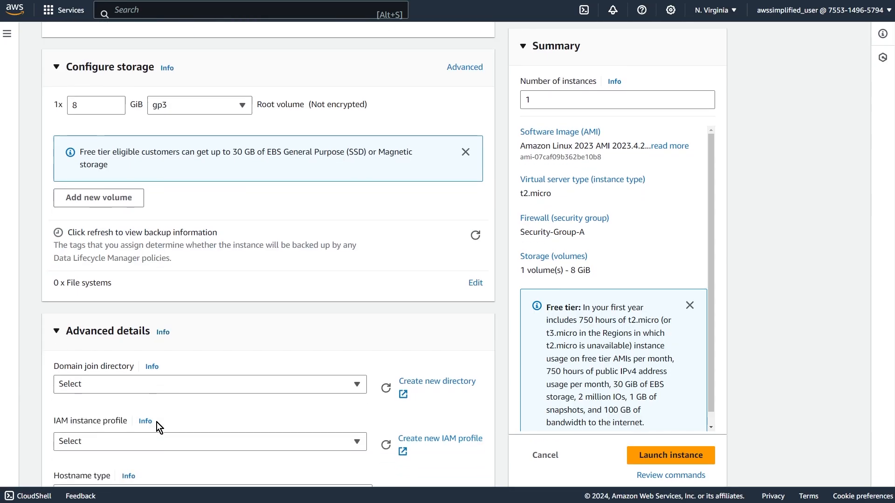
{"action": "scroll", "coordinate": [195, 413], "scroll_direction": "down", "scroll_amount": 4}
{"action": "scroll", "coordinate": [195, 413], "scroll_direction": "down", "scroll_amount": 3}
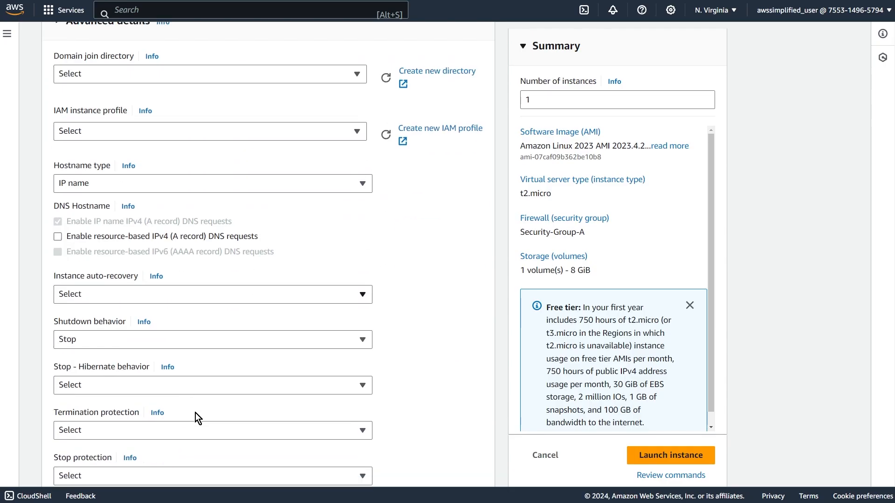
{"action": "scroll", "coordinate": [173, 379], "scroll_direction": "up", "scroll_amount": 4}
{"action": "left_click", "coordinate": [114, 204]}
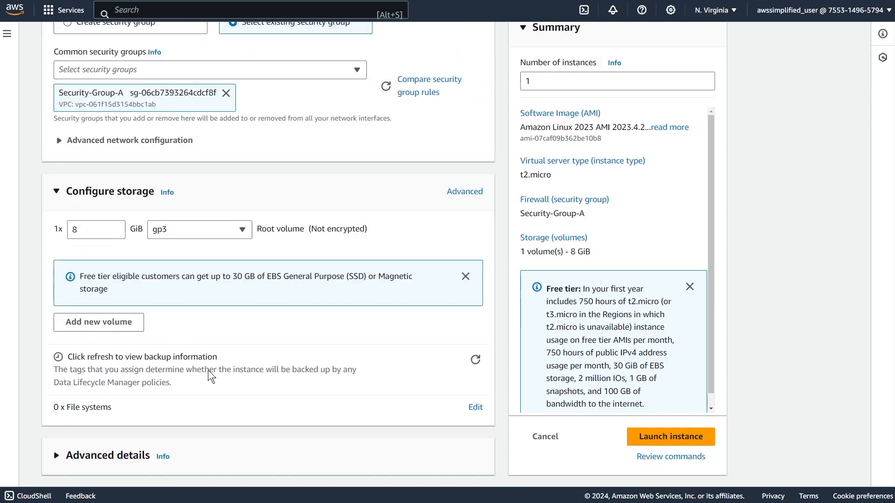
Launch Public-Instance and check its public IPv4 address in the instances list.
{"action": "left_click", "coordinate": [691, 437]}
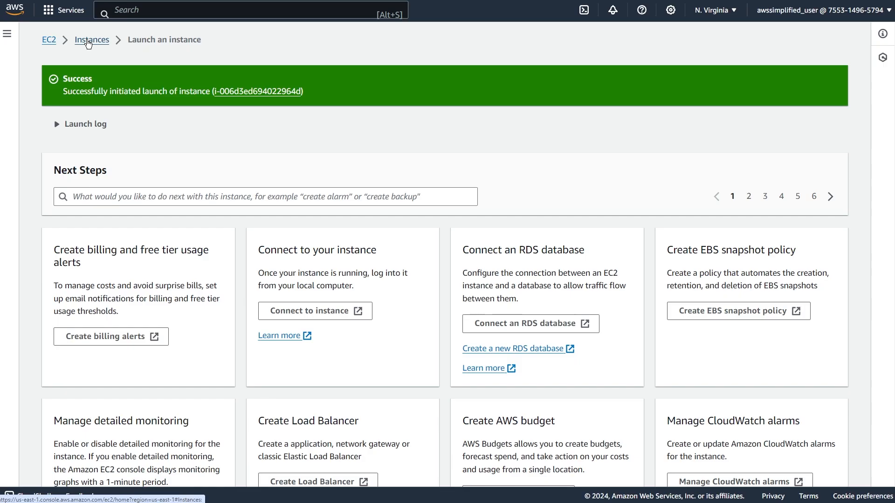
{"action": "left_click", "coordinate": [91, 42]}
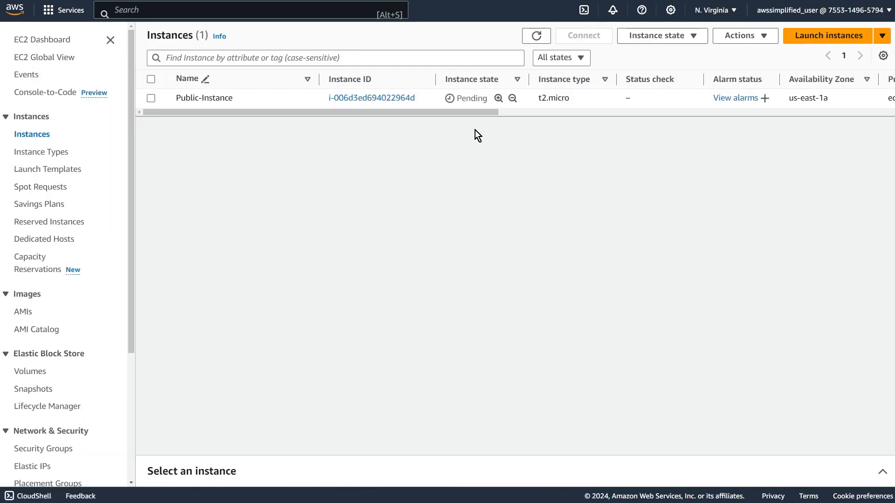
{"action": "left_click_drag", "start_coordinate": [468, 111], "coordinate": [679, 105]}
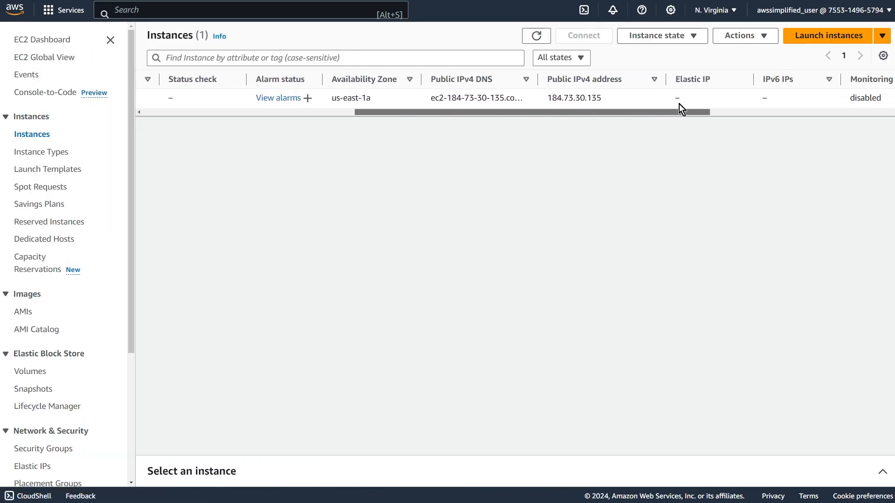
{"action": "double_click", "coordinate": [560, 95]}
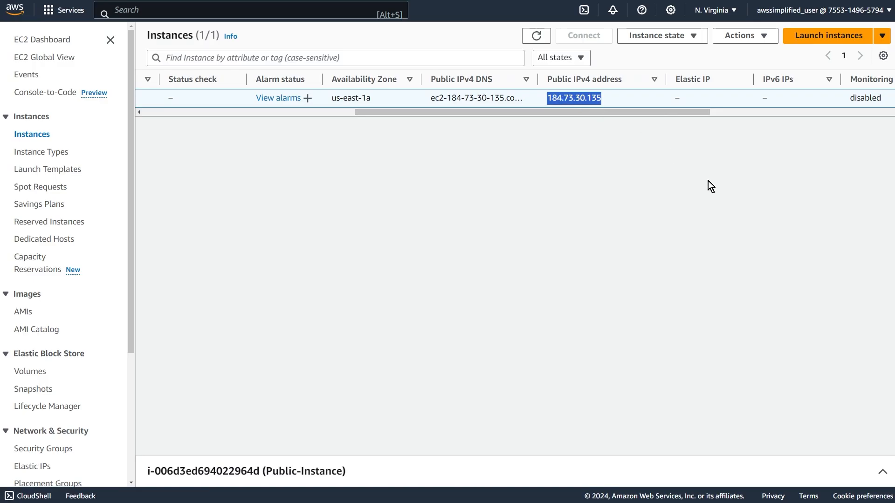
{"action": "left_click_drag", "start_coordinate": [649, 111], "coordinate": [368, 125]}
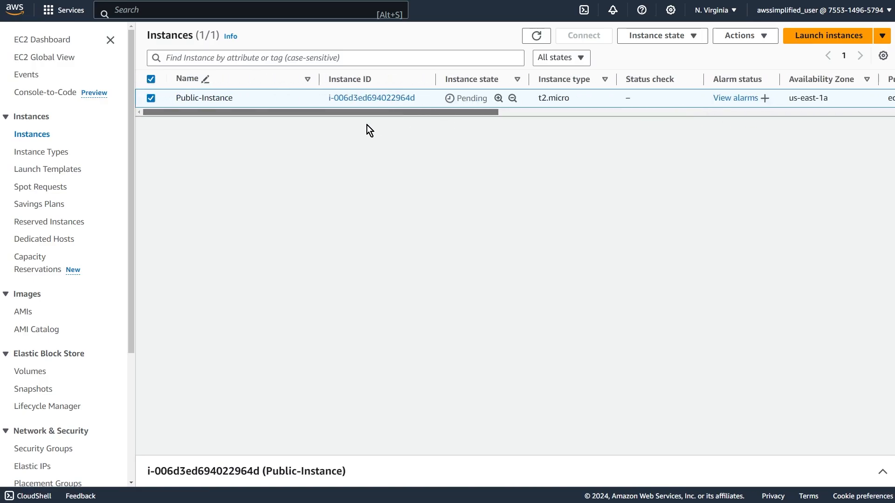
Check the VPC and subnet in Public-Instance's details and return to the instances list.
{"action": "left_click", "coordinate": [359, 98]}
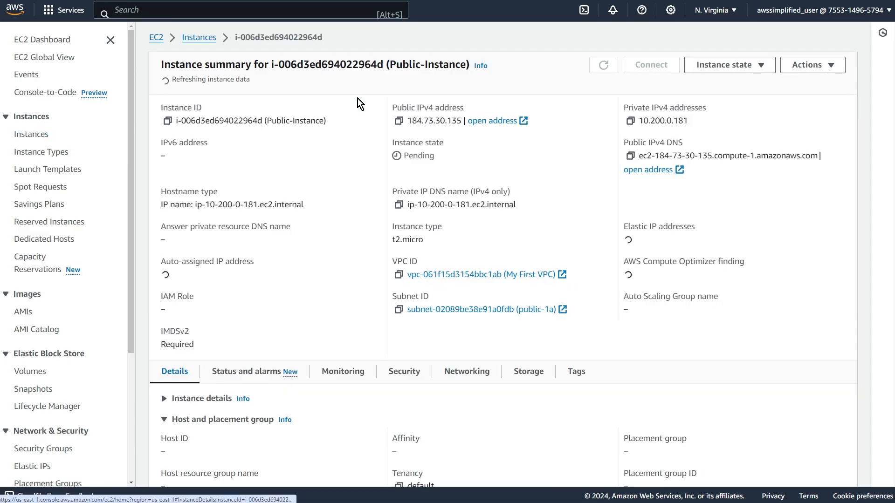
{"action": "key", "text": "ctrl+f"}
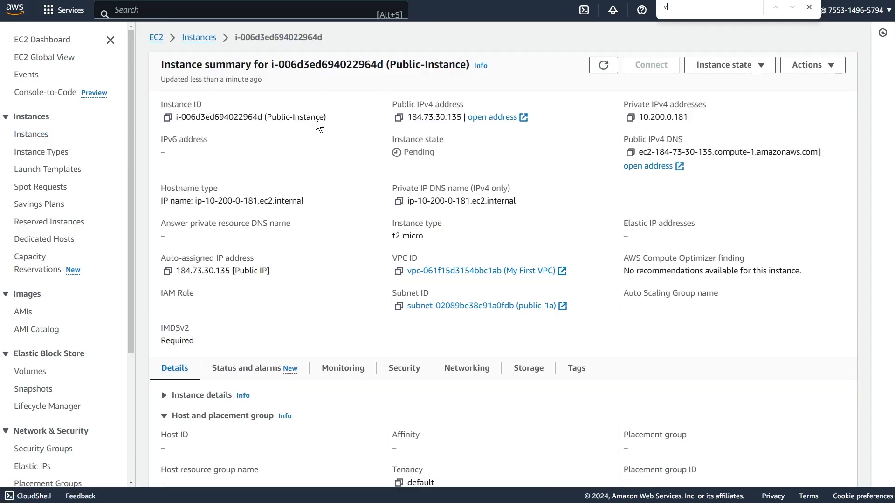
{"action": "type", "text": "vpc"}
{"action": "key", "text": "Escape"}
{"action": "left_click", "coordinate": [536, 266]}
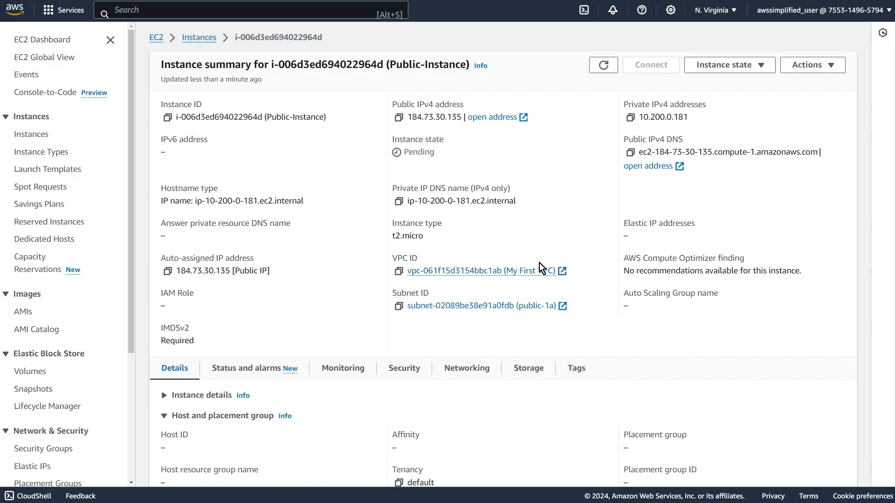
{"action": "key", "text": "alt+Left"}
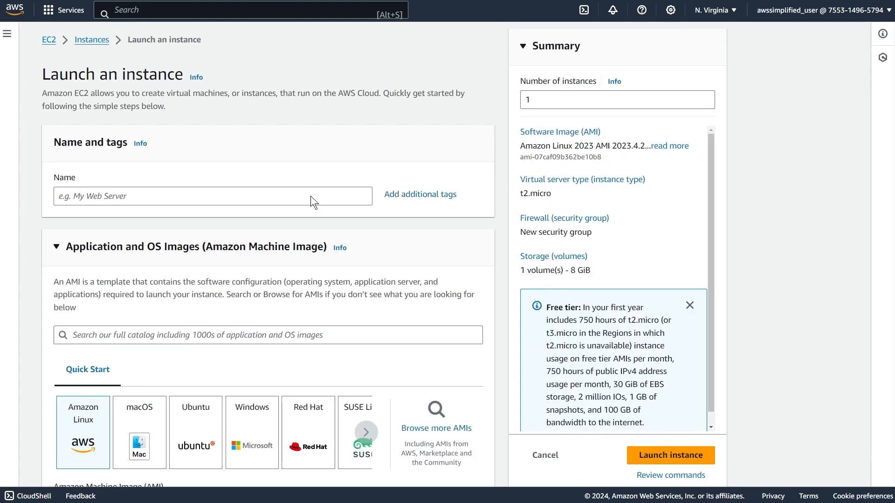
Start launching another EC2 instance and name it "Private-Instance".
{"action": "left_click", "coordinate": [310, 196]}
{"action": "key", "text": "alt+Left"}
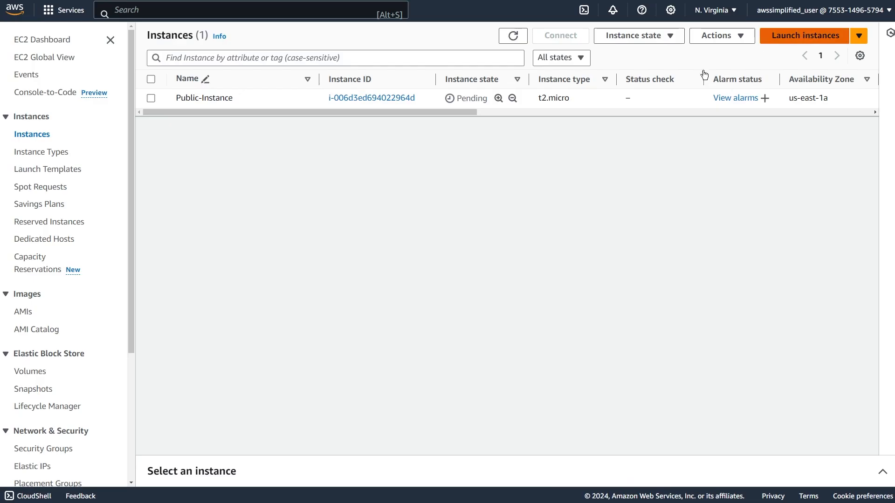
{"action": "left_click", "coordinate": [805, 35]}
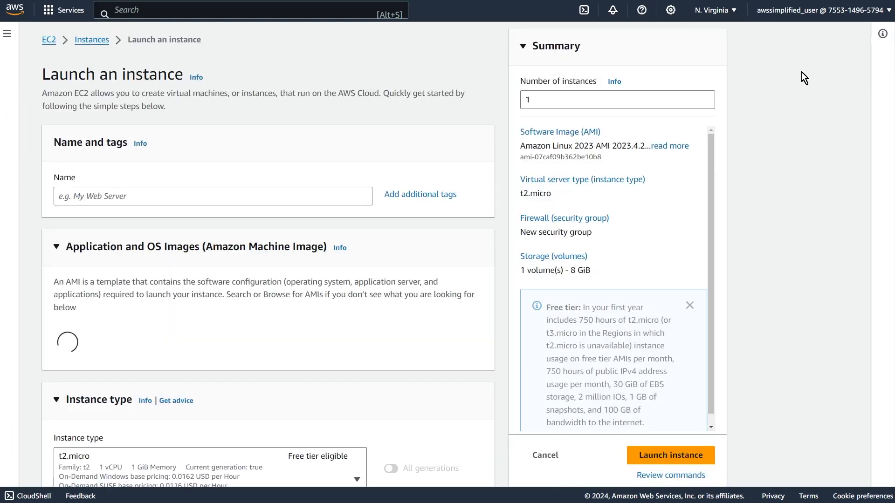
{"action": "left_click", "coordinate": [195, 193]}
{"action": "type", "text": "Private Insta"}
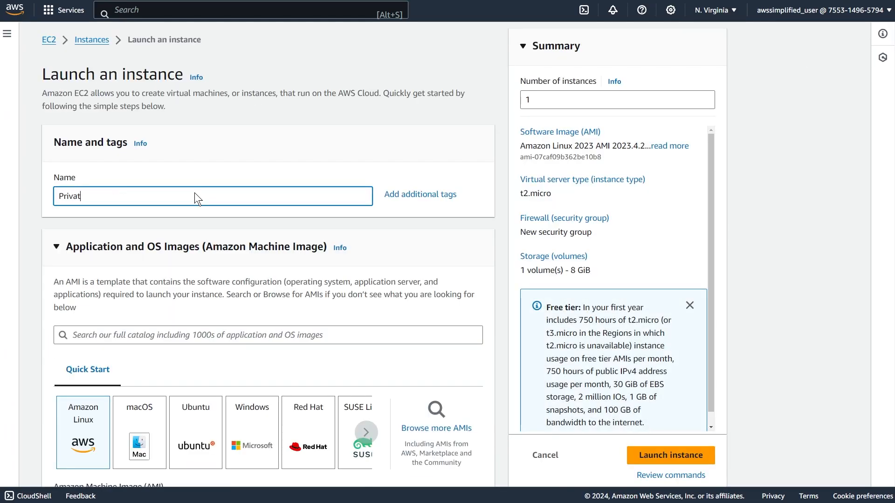
{"action": "key", "text": "BackSpace"}
{"action": "key", "text": "BackSpace"}
{"action": "key", "text": "BackSpace"}
{"action": "key", "text": "BackSpace"}
{"action": "key", "text": "BackSpace"}
{"action": "key", "text": "BackSpace"}
{"action": "type", "text": "-Instance"}
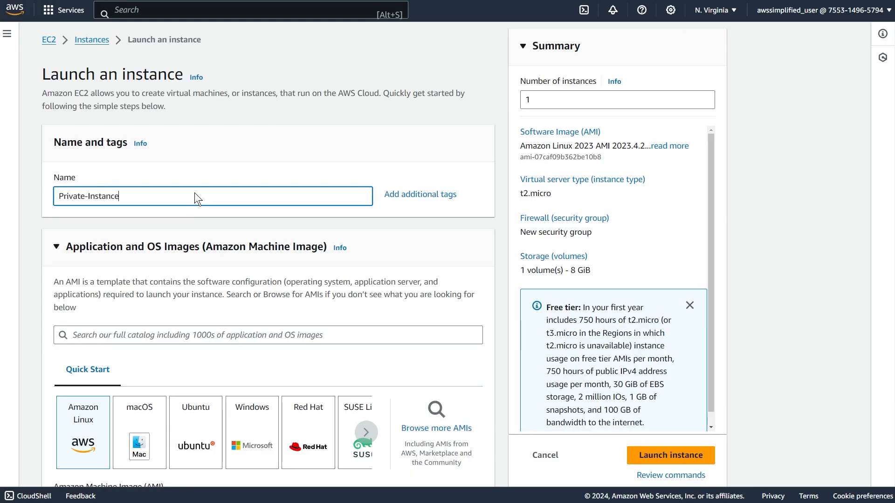
Select the existing key pair "test" for logging in to Private-Instance.
{"action": "scroll", "coordinate": [149, 269], "scroll_direction": "down", "scroll_amount": 5}
{"action": "scroll", "coordinate": [151, 268], "scroll_direction": "down", "scroll_amount": 4}
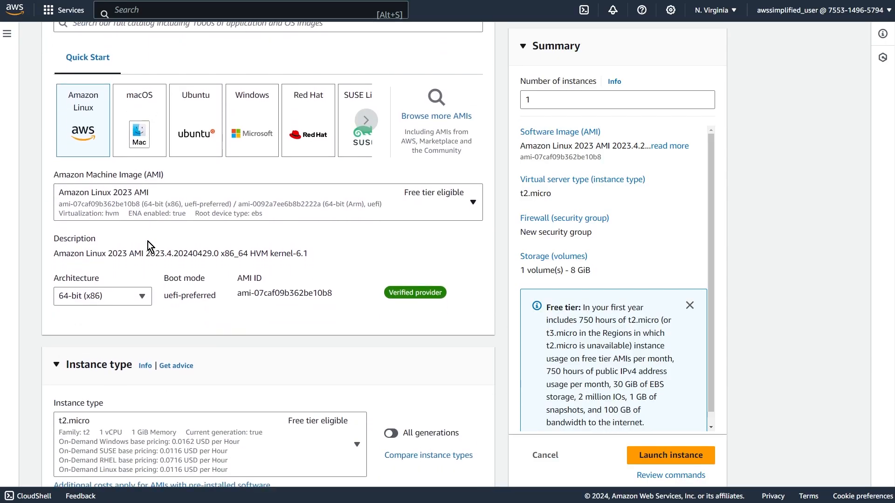
{"action": "scroll", "coordinate": [134, 255], "scroll_direction": "down", "scroll_amount": 4}
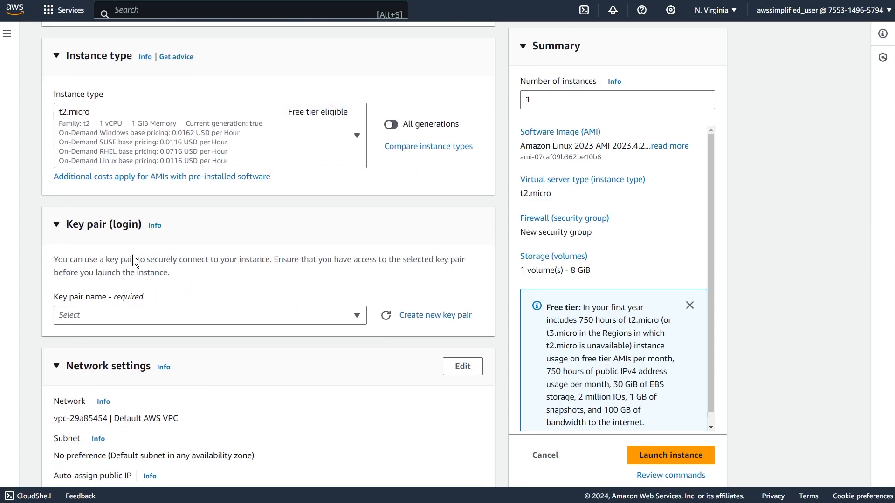
{"action": "left_click", "coordinate": [115, 316]}
{"action": "left_click", "coordinate": [157, 448]}
Edit Private-Instance's network settings to use My First VPC and the private-1a subnet with auto-assign public IP disabled.
{"action": "scroll", "coordinate": [352, 399], "scroll_direction": "down", "scroll_amount": 3}
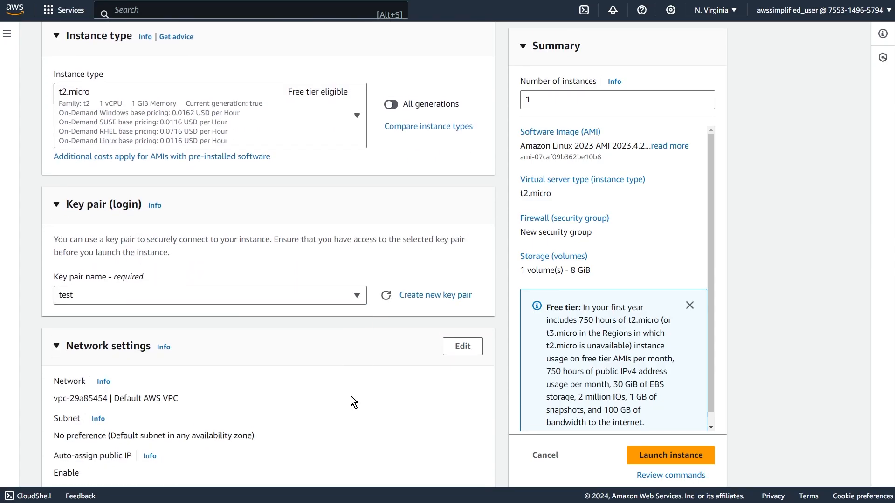
{"action": "left_click", "coordinate": [462, 241]}
{"action": "left_click", "coordinate": [191, 304]}
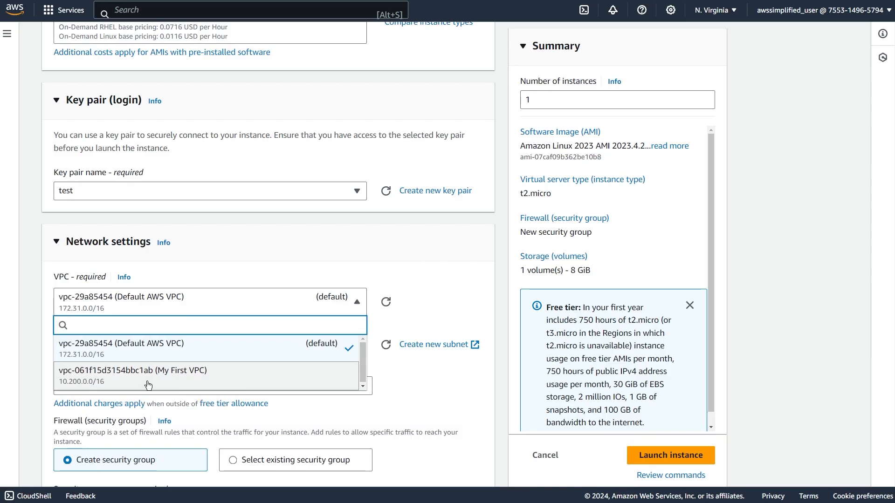
{"action": "left_click", "coordinate": [177, 375]}
{"action": "scroll", "coordinate": [378, 409], "scroll_direction": "down", "scroll_amount": 3}
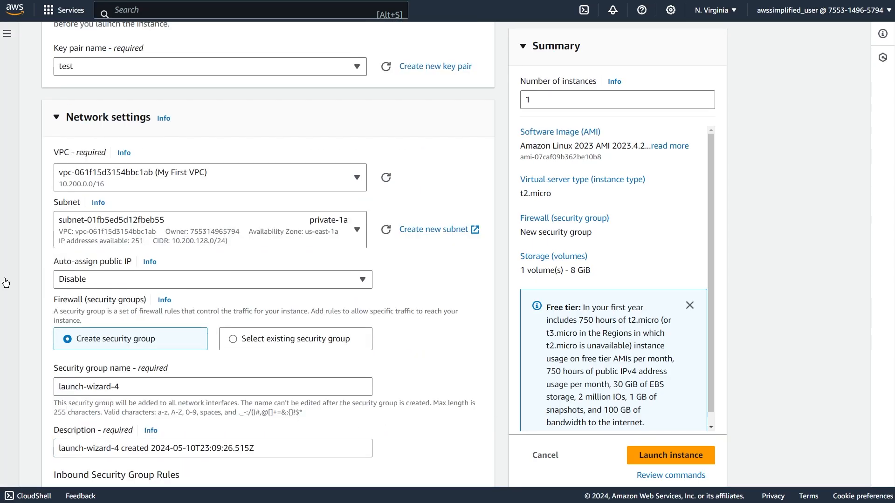
{"action": "left_click", "coordinate": [90, 283]}
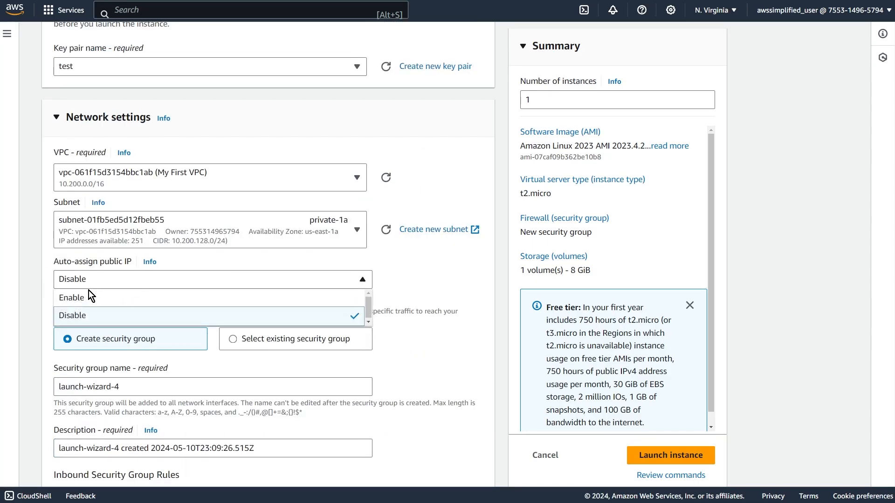
{"action": "left_click", "coordinate": [102, 315]}
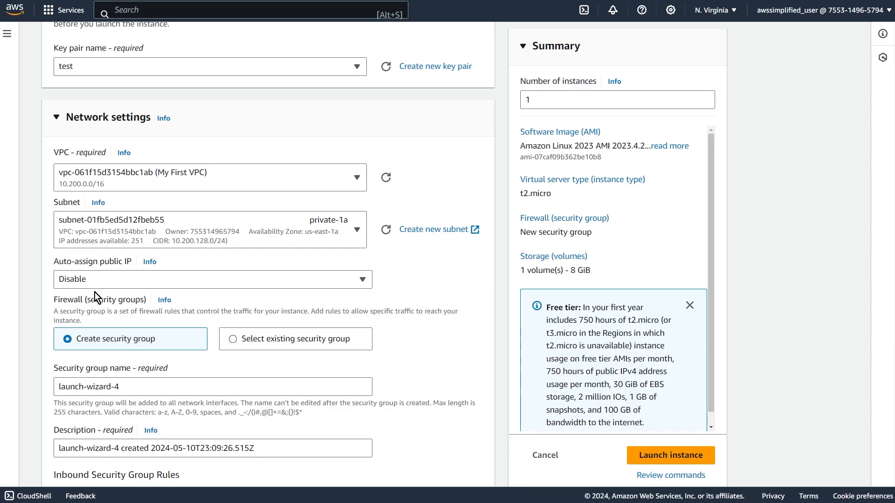
Assign the existing security group Security-Grou-B to Private-Instance.
{"action": "left_click", "coordinate": [229, 338]}
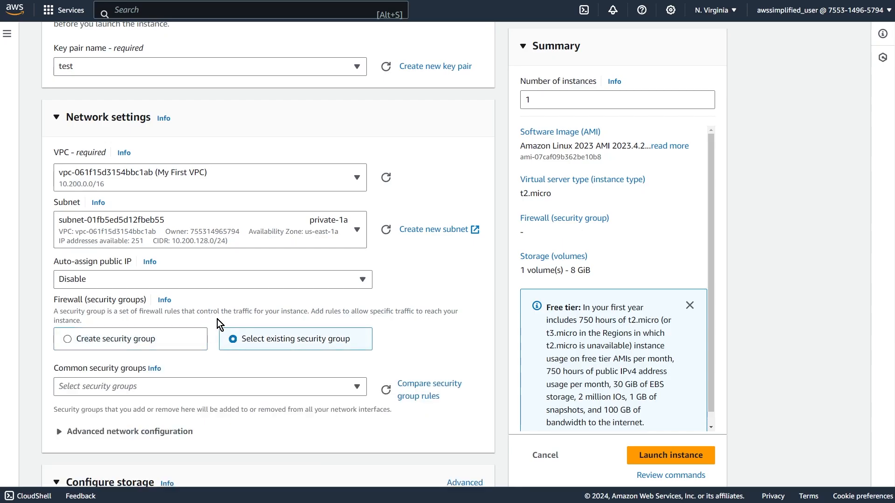
{"action": "scroll", "coordinate": [280, 332], "scroll_direction": "down", "scroll_amount": 1}
{"action": "left_click", "coordinate": [264, 327]}
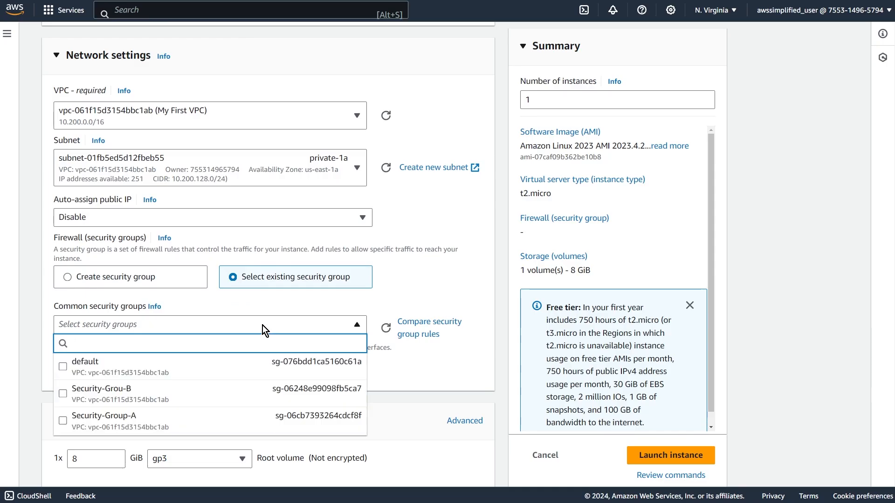
{"action": "left_click", "coordinate": [120, 395]}
Launch Private-Instance with the default 8 GiB gp3 root volume.
{"action": "scroll", "coordinate": [401, 363], "scroll_direction": "down", "scroll_amount": 3}
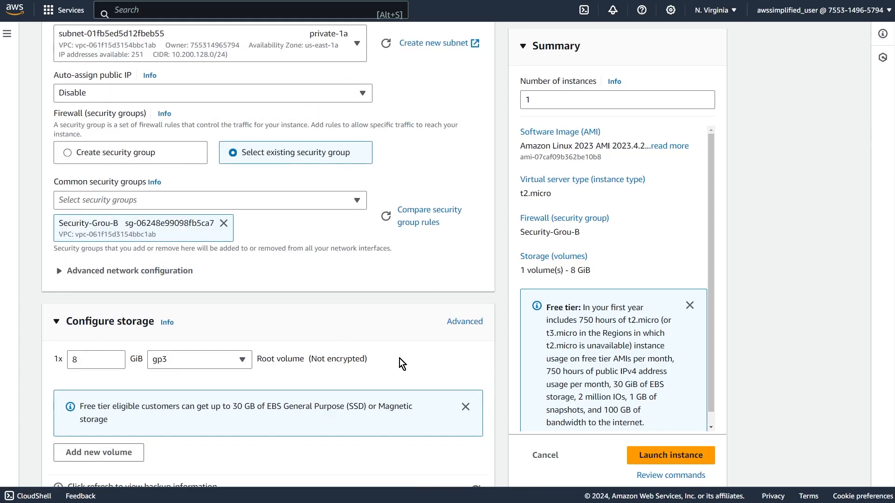
{"action": "scroll", "coordinate": [280, 420], "scroll_direction": "down", "scroll_amount": 4}
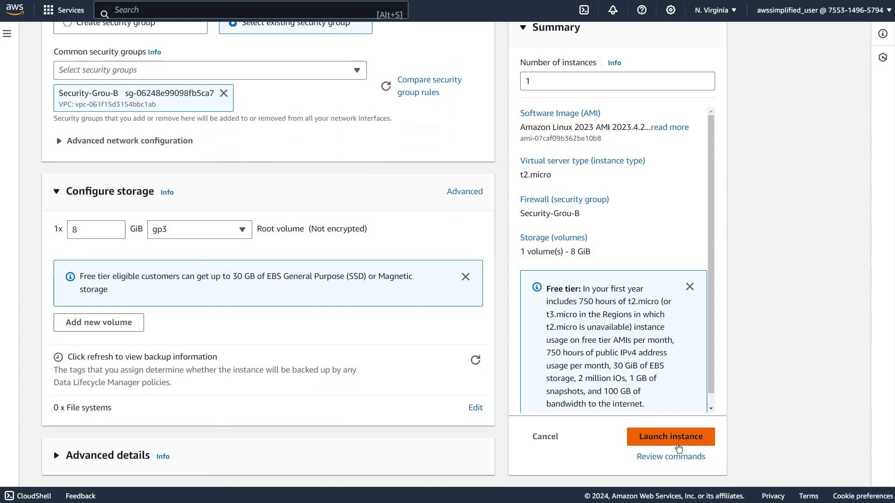
{"action": "left_click", "coordinate": [671, 440]}
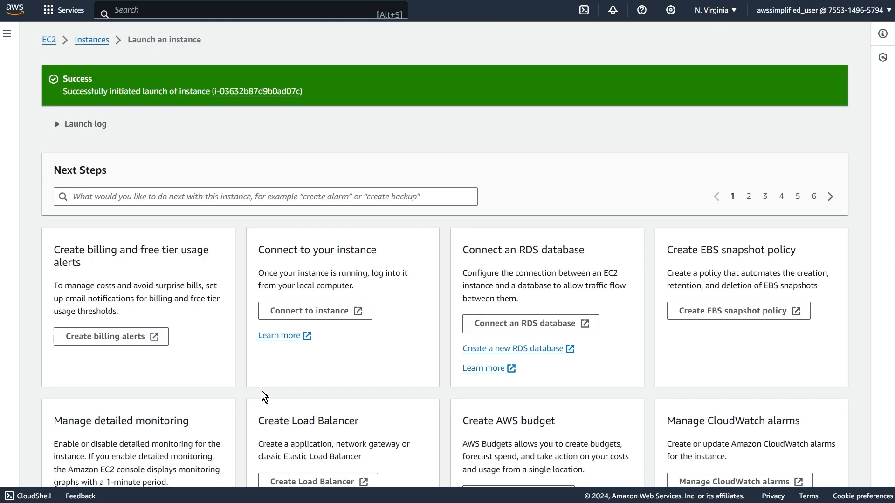
Refresh the instances list and compare the public IPv4 addresses of Public-Instance and Private-Instance.
{"action": "left_click", "coordinate": [108, 42]}
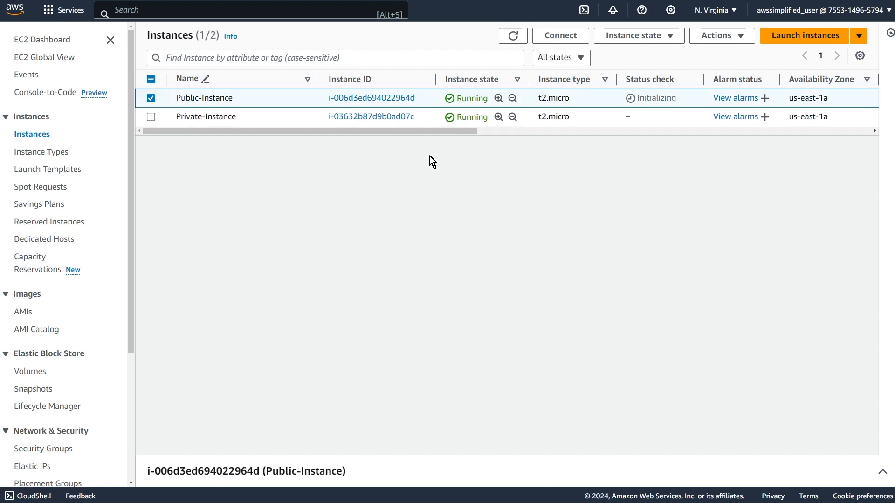
{"action": "left_click", "coordinate": [513, 36]}
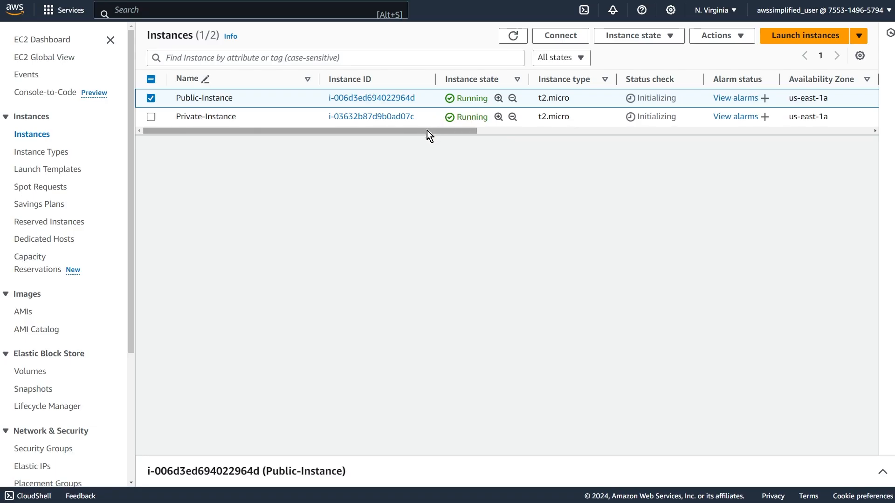
{"action": "left_click_drag", "start_coordinate": [427, 130], "coordinate": [578, 145]}
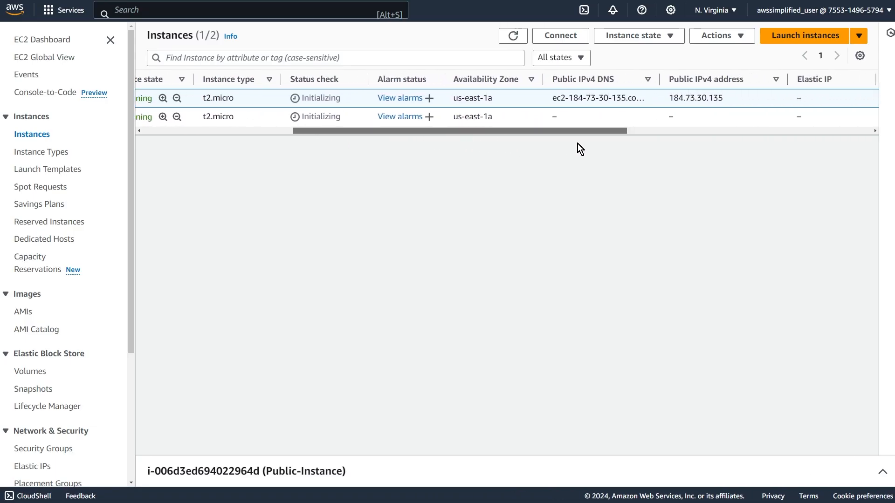
Copy Public-Instance's public IPv4 address and widen the Public IPv4 DNS column to show the full hostname.
{"action": "double_click", "coordinate": [690, 98]}
{"action": "key", "text": "ctrl+c"}
{"action": "mouse_move", "coordinate": [586, 132]}
{"action": "left_mouse_down"}
{"action": "mouse_move", "coordinate": [416, 136]}
{"action": "mouse_move", "coordinate": [475, 124]}
{"action": "mouse_move", "coordinate": [591, 125]}
{"action": "left_mouse_up"}
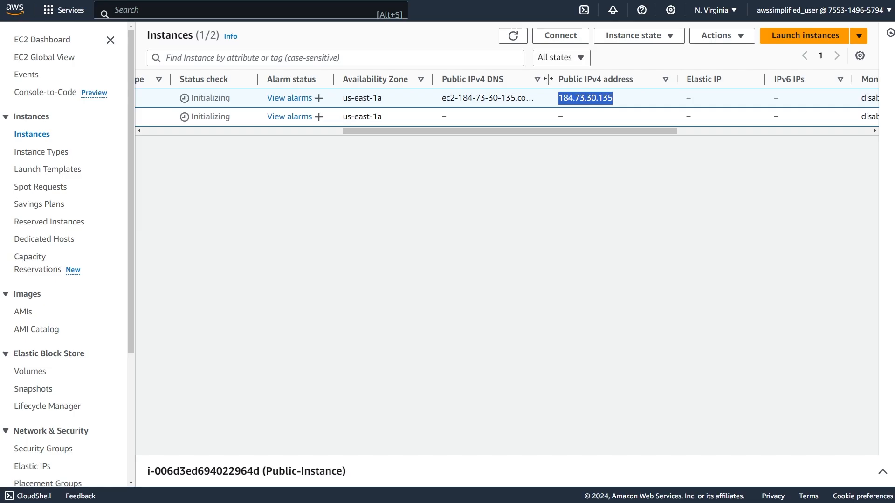
{"action": "left_click_drag", "start_coordinate": [550, 78], "coordinate": [638, 79]}
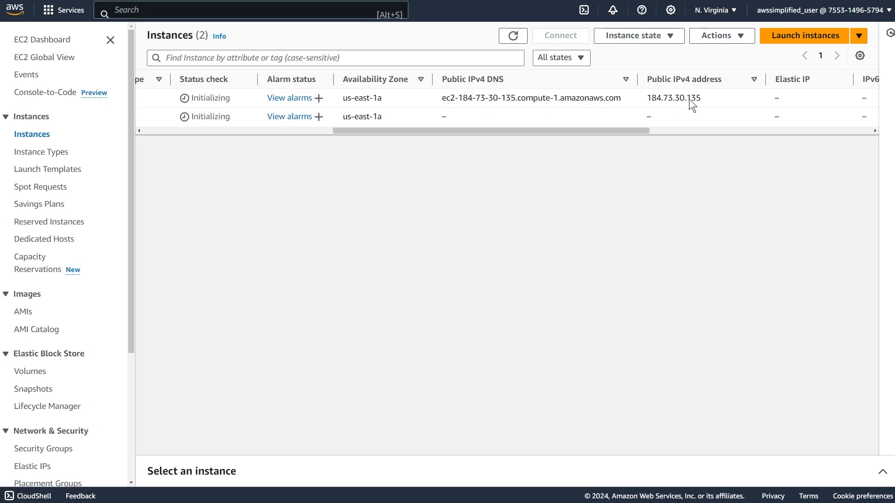
Switch to Windows PowerShell and ping Public-Instance at 184.73.30.135.
{"action": "left_click_drag", "start_coordinate": [894, 119], "coordinate": [454, 133]}
{"action": "left_click", "coordinate": [548, 176]}
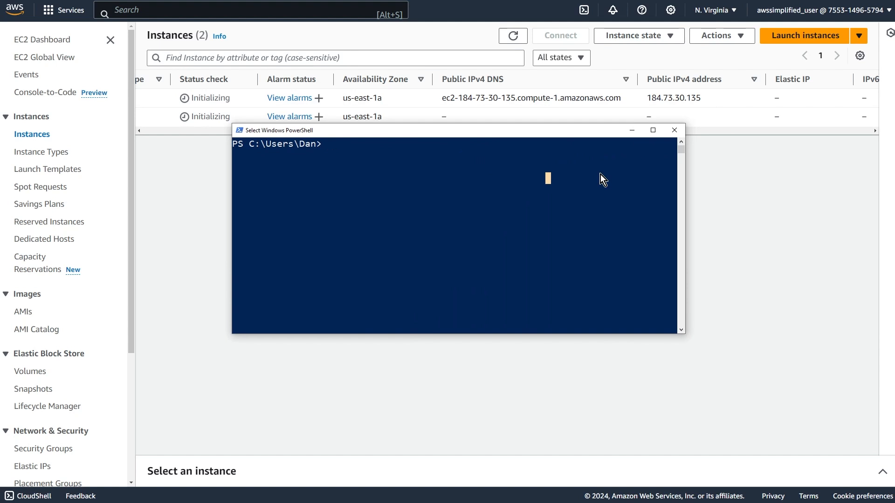
{"action": "type", "text": "ping"}
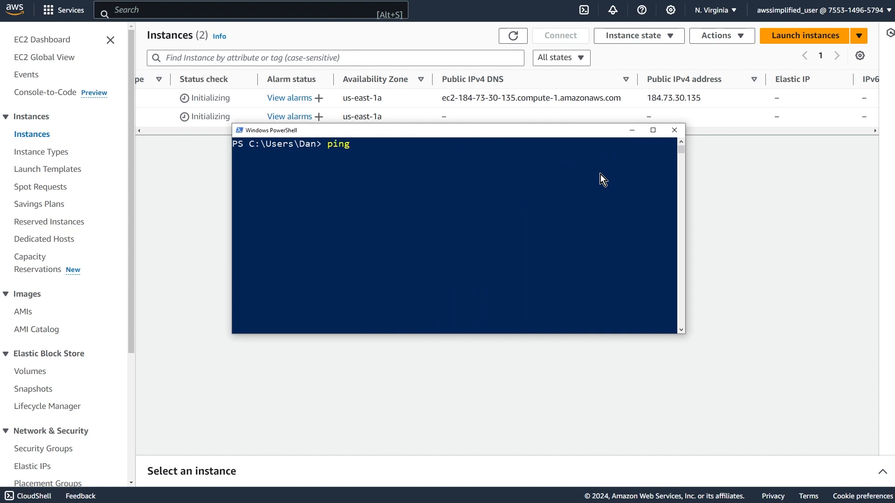
{"action": "key", "text": "ctrl+v"}
{"action": "key", "text": "Return"}
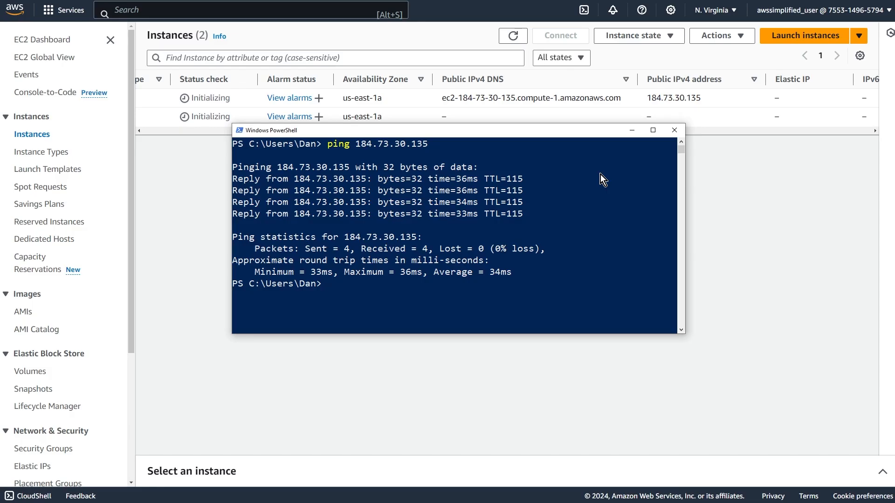
Return to the instances list and turn on its Private DNS name and Private IP address columns.
{"action": "left_click", "coordinate": [787, 179]}
{"action": "left_click_drag", "start_coordinate": [455, 132], "coordinate": [176, 147]}
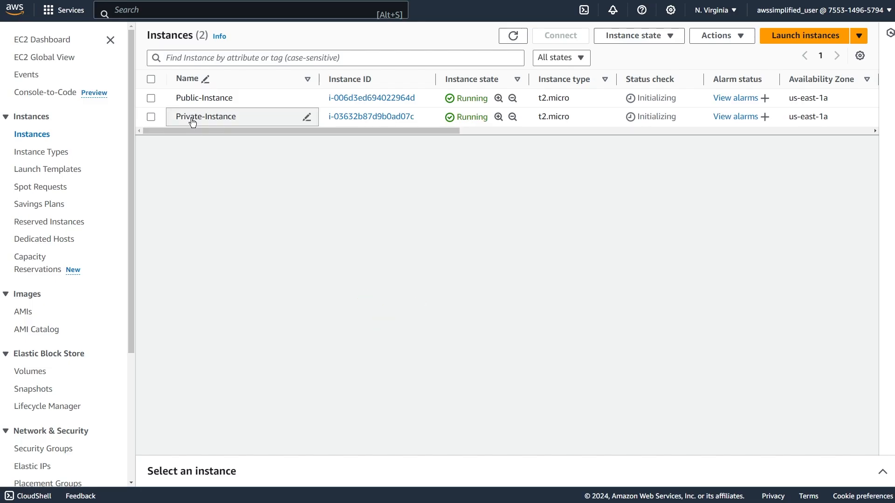
{"action": "left_click_drag", "start_coordinate": [256, 132], "coordinate": [375, 133]}
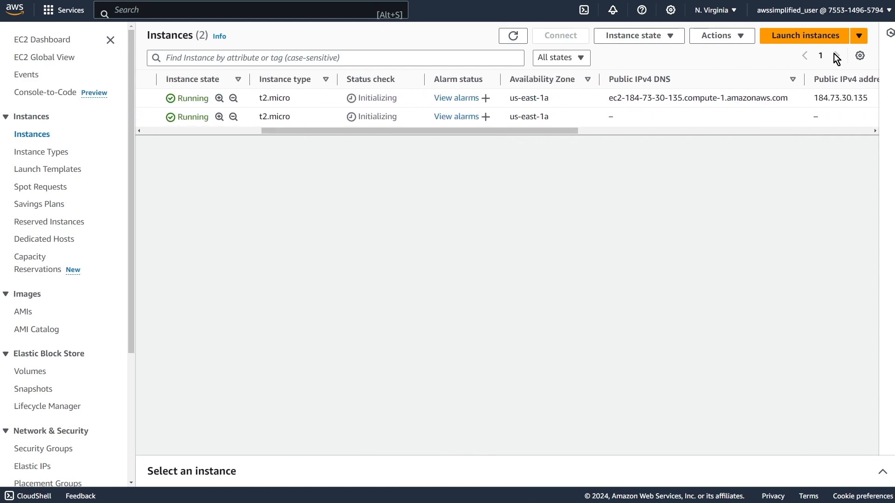
{"action": "left_click", "coordinate": [861, 56]}
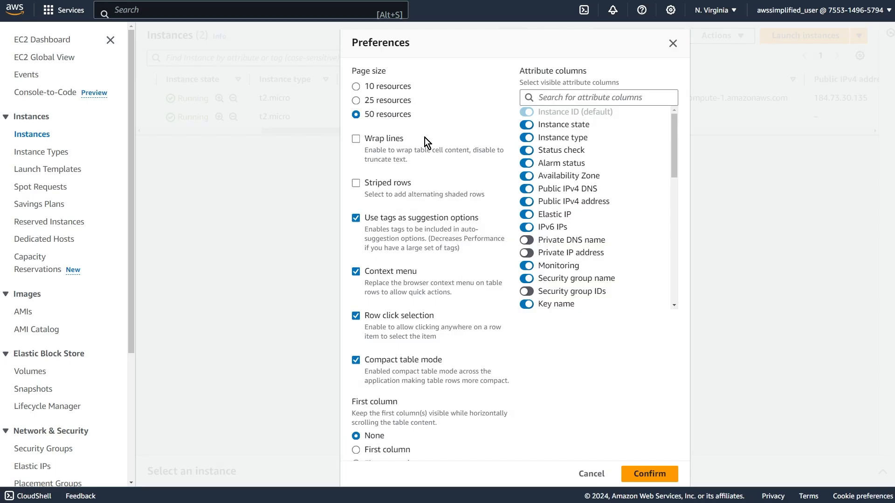
{"action": "key", "text": "ctrl+f"}
{"action": "type", "text": "pri"}
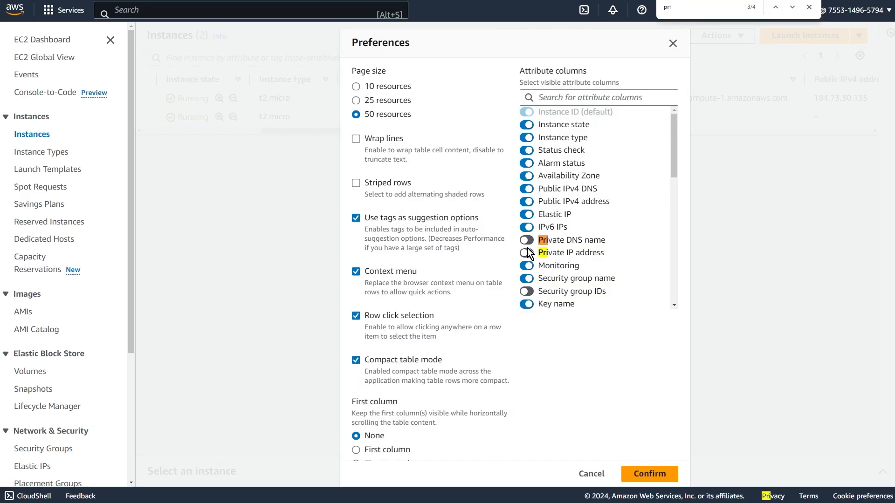
{"action": "left_click", "coordinate": [527, 253]}
{"action": "left_click", "coordinate": [650, 475]}
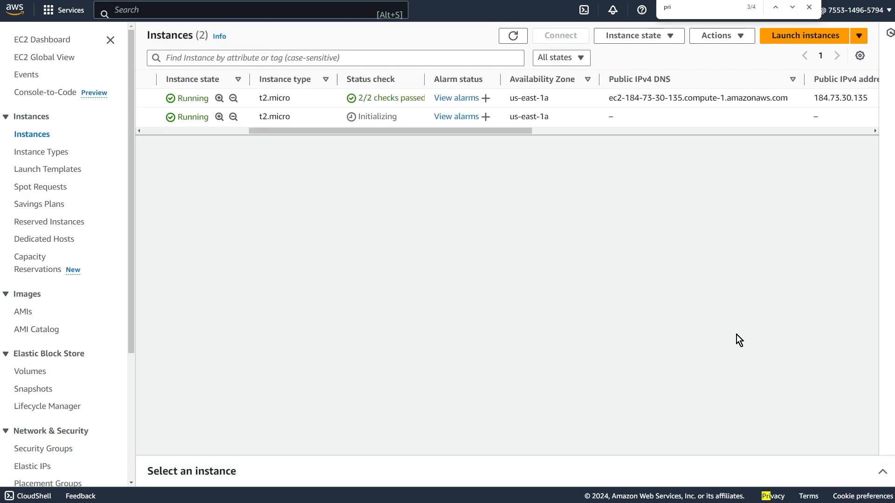
Compare the private IP addresses of Public-Instance and Private-Instance in the instances list.
{"action": "left_click_drag", "start_coordinate": [486, 132], "coordinate": [715, 133]}
{"action": "left_click_drag", "start_coordinate": [718, 80], "coordinate": [743, 84]}
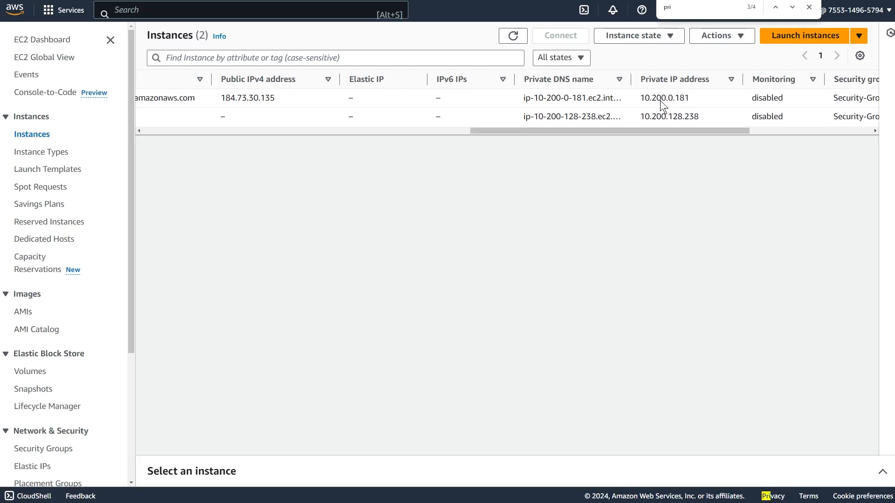
{"action": "left_click", "coordinate": [688, 99]}
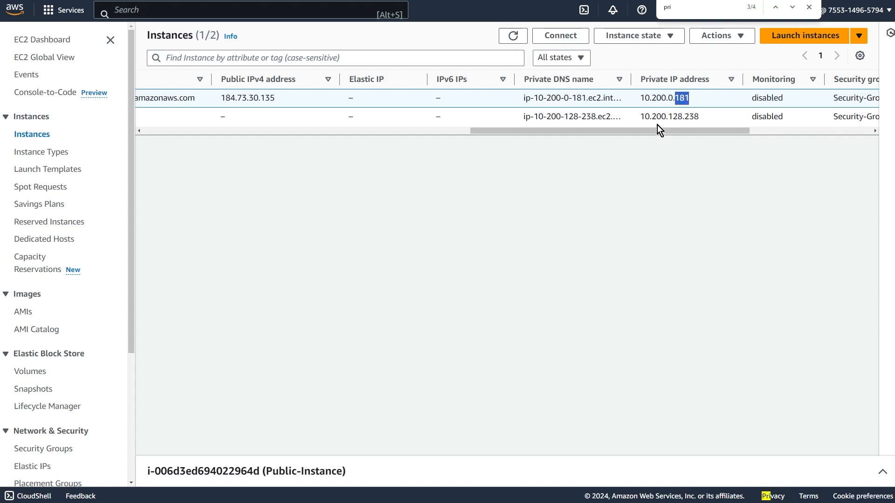
{"action": "left_click", "coordinate": [668, 116]}
{"action": "left_click_drag", "start_coordinate": [685, 116], "coordinate": [700, 116]}
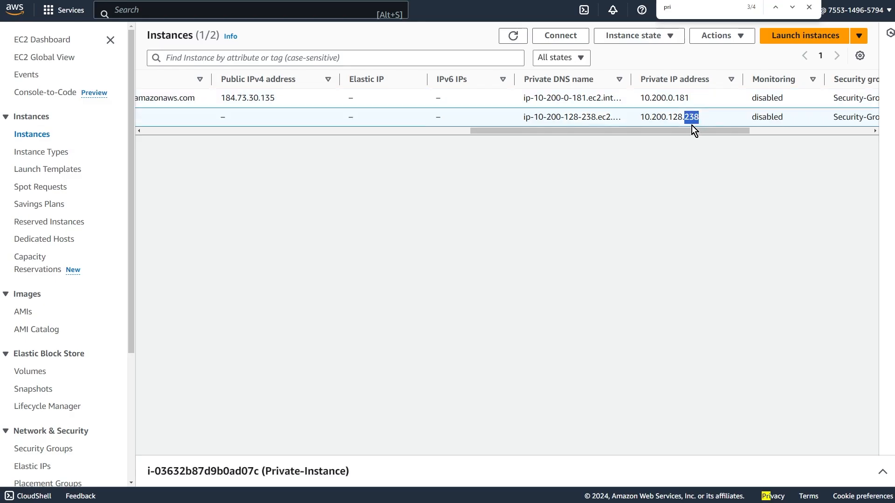
{"action": "left_click", "coordinate": [675, 145]}
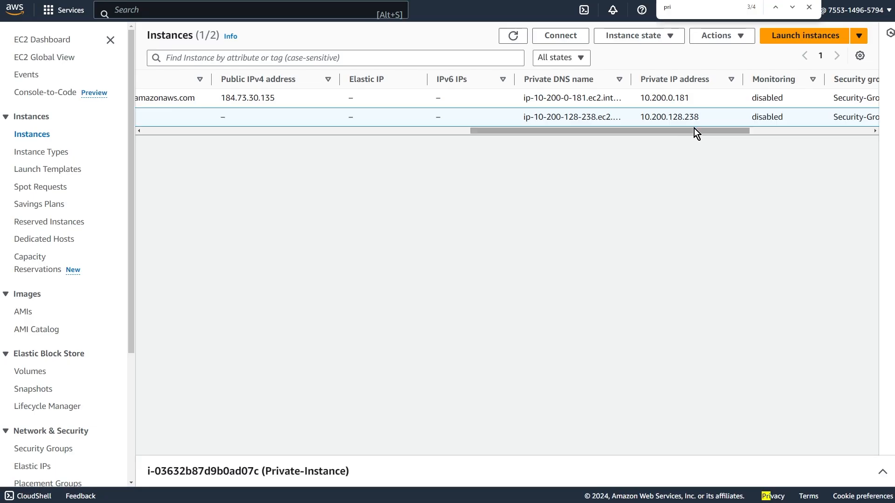
{"action": "left_click_drag", "start_coordinate": [690, 130], "coordinate": [303, 152]}
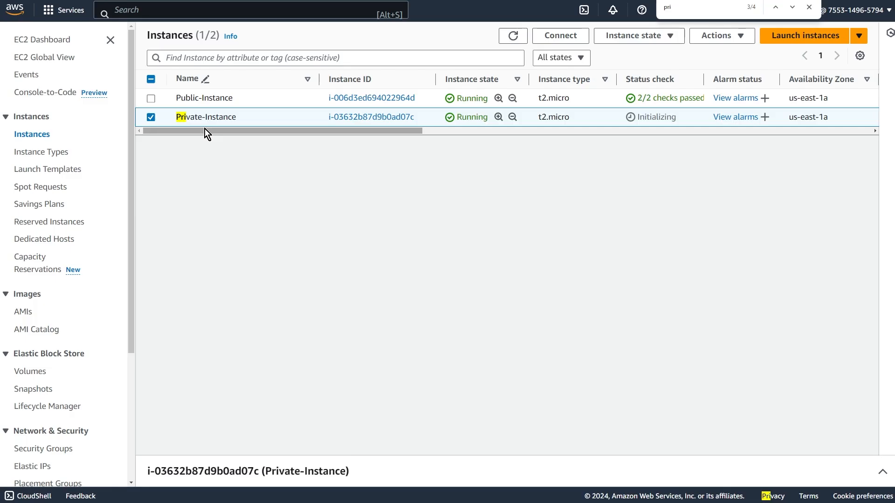
Switch to the VPC dashboard, find the Endpoints entry and open the list of VPC endpoints.
{"action": "scroll", "coordinate": [61, 251], "scroll_direction": "down", "scroll_amount": 4}
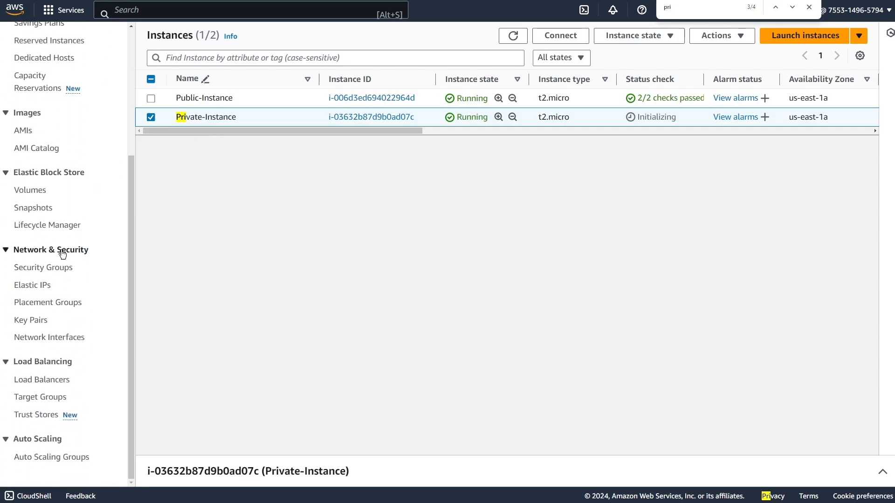
{"action": "scroll", "coordinate": [63, 252], "scroll_direction": "up", "scroll_amount": 4}
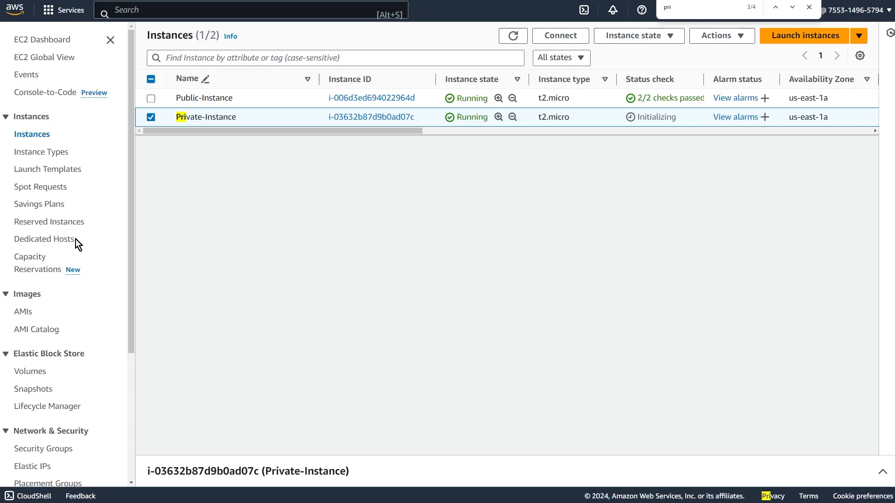
{"action": "key", "text": "Escape"}
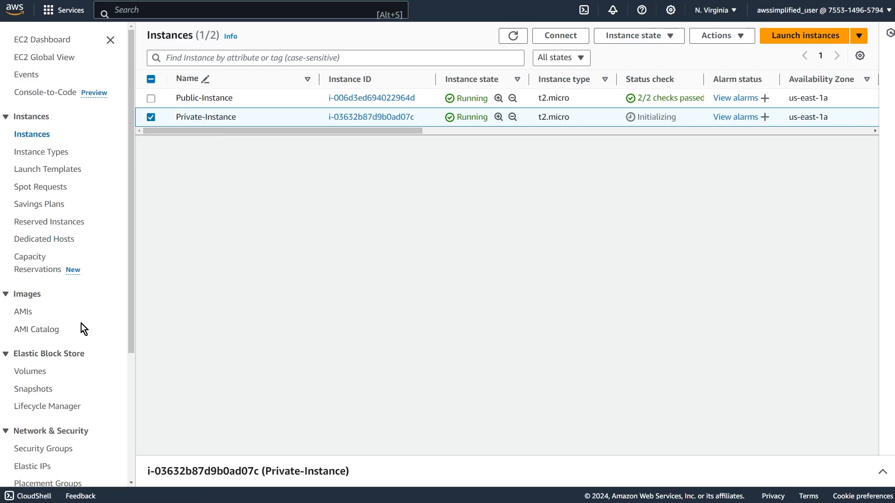
{"action": "scroll", "coordinate": [39, 389], "scroll_direction": "down", "scroll_amount": 2}
{"action": "scroll", "coordinate": [51, 376], "scroll_direction": "up", "scroll_amount": 2}
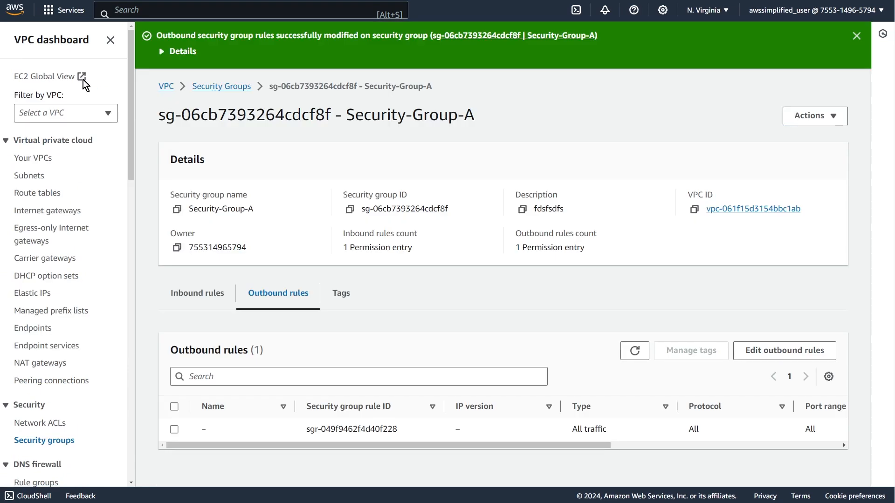
{"action": "scroll", "coordinate": [72, 219], "scroll_direction": "down", "scroll_amount": 4}
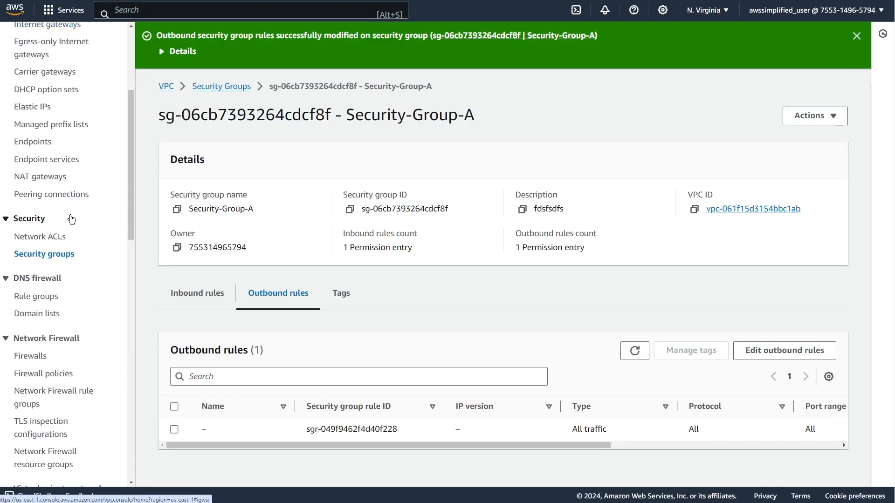
{"action": "scroll", "coordinate": [72, 220], "scroll_direction": "down", "scroll_amount": 7}
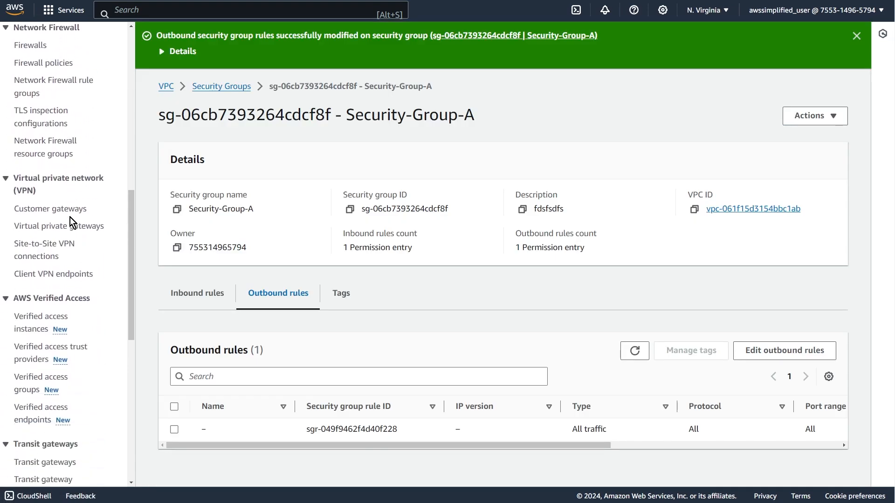
{"action": "scroll", "coordinate": [71, 223], "scroll_direction": "down", "scroll_amount": 9}
{"action": "key", "text": "ctrl+f"}
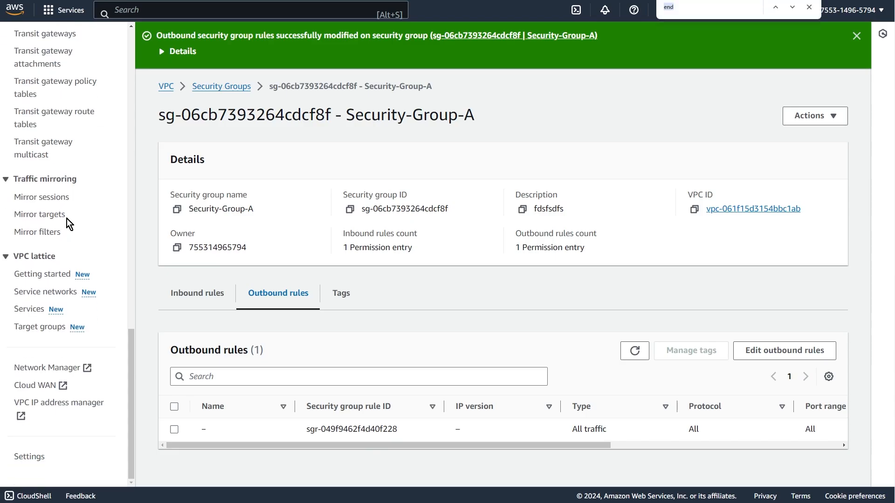
{"action": "type", "text": "endpoint"}
{"action": "key", "text": "Return"}
{"action": "key", "text": "Escape"}
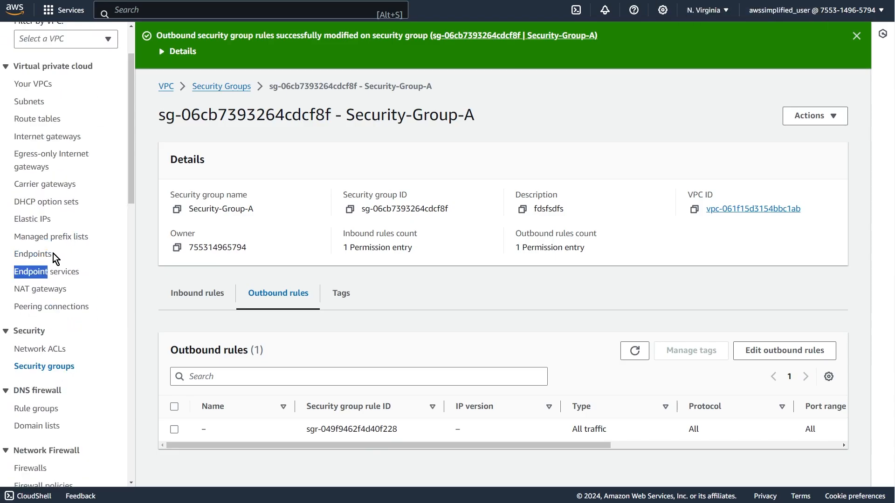
{"action": "left_click", "coordinate": [55, 258]}
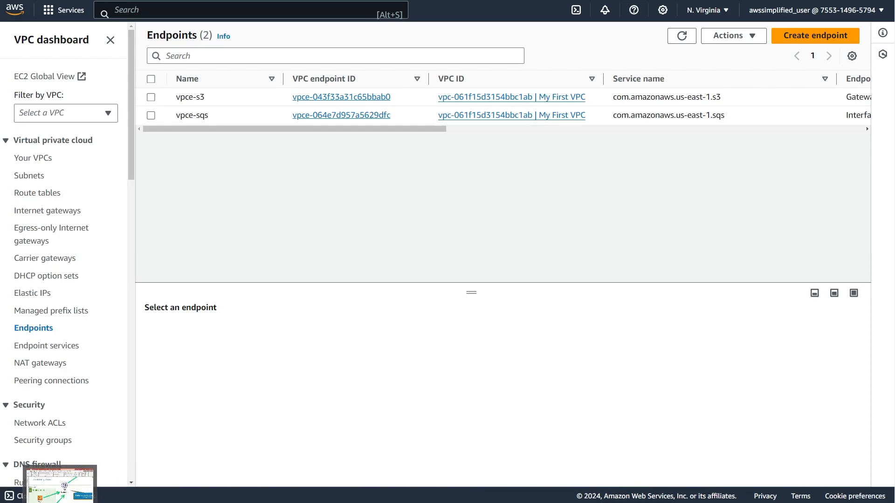
Switch to the PowerPoint network diagram and examine how the S3 endpoint connects the public and private subnets.
{"action": "left_click", "coordinate": [60, 500]}
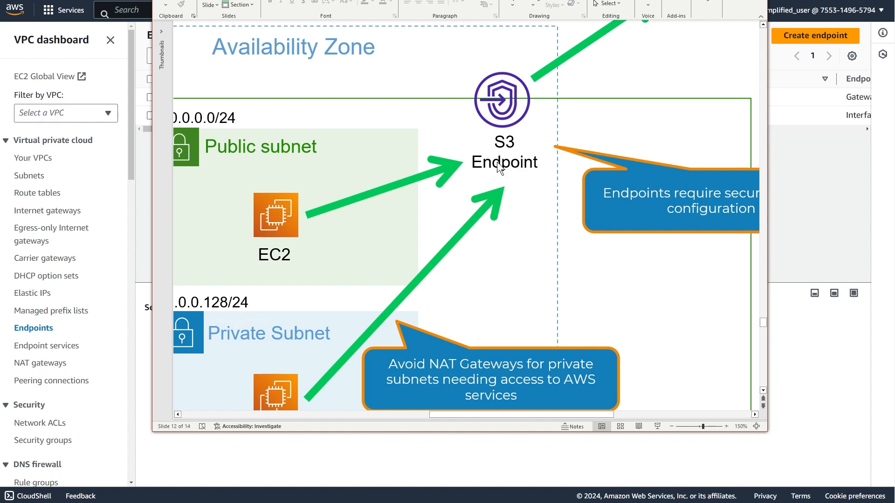
{"action": "scroll", "coordinate": [494, 170], "scroll_direction": "down", "scroll_amount": 2, "text": "ctrl"}
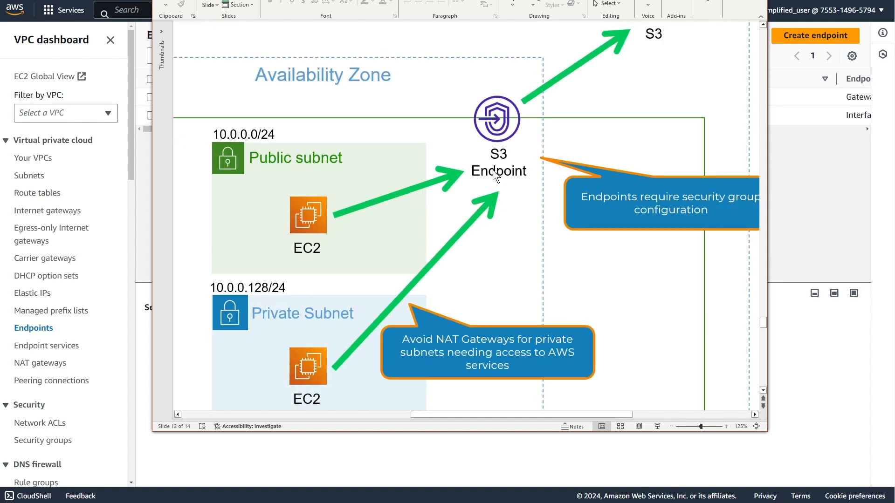
{"action": "left_click", "coordinate": [499, 134]}
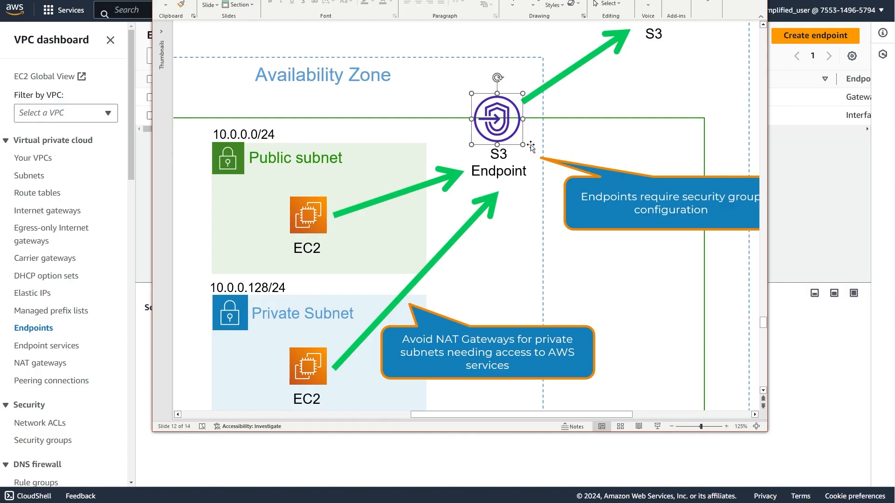
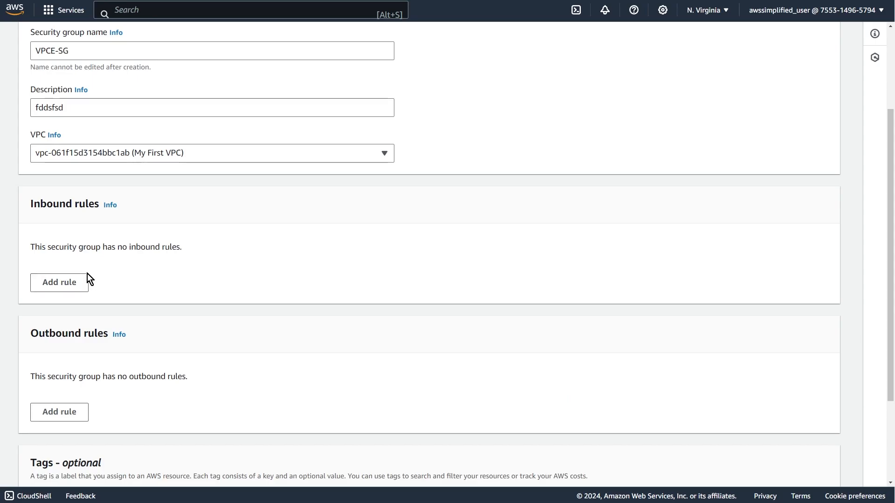
Add an inbound rule to VPCE-SG allowing all traffic from Security-Grou-B, and create the security group.
{"action": "left_click", "coordinate": [54, 288]}
{"action": "key", "text": "alt+Tab"}
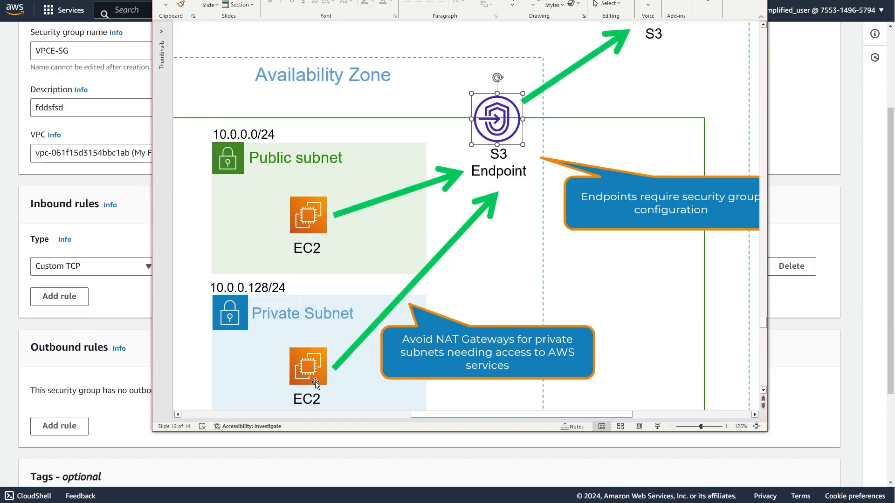
{"action": "left_click", "coordinate": [117, 306]}
{"action": "left_click", "coordinate": [113, 268]}
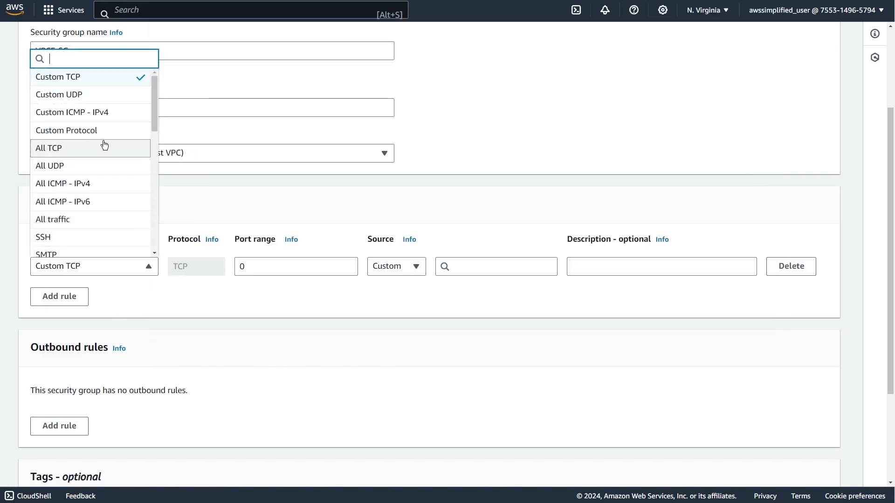
{"action": "left_click", "coordinate": [55, 219]}
{"action": "left_click", "coordinate": [485, 262]}
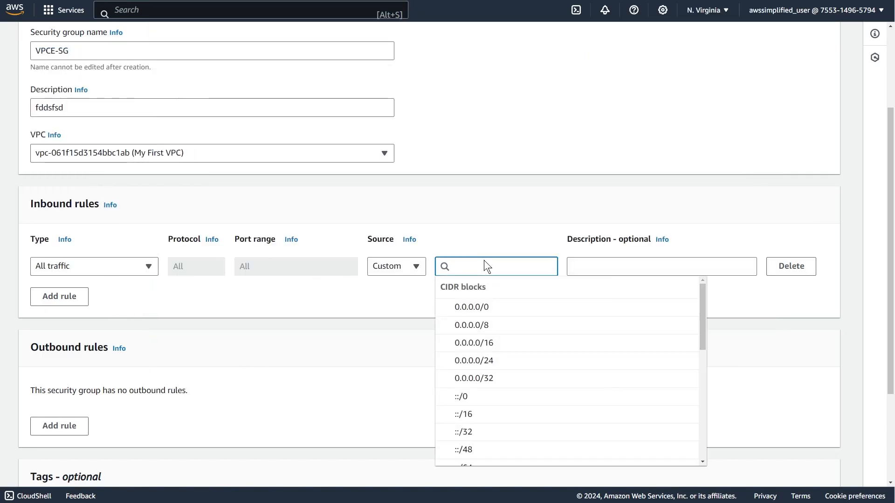
{"action": "type", "text": "group"}
{"action": "left_click", "coordinate": [516, 317]}
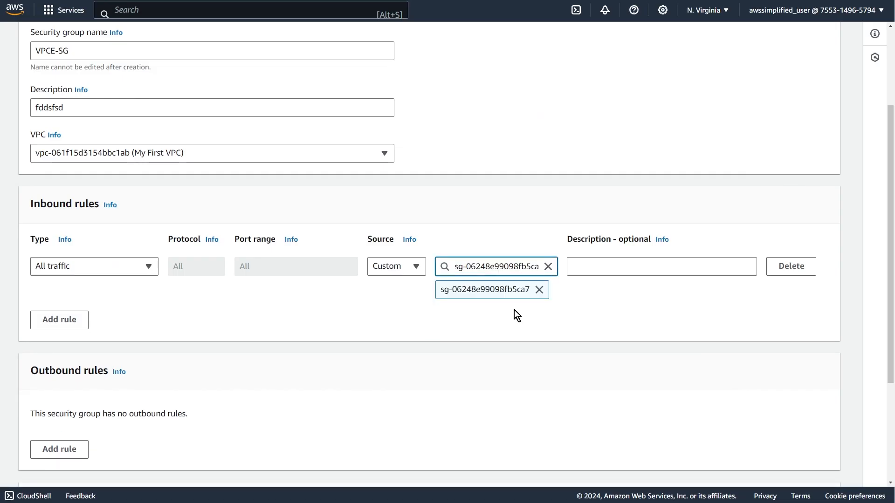
{"action": "scroll", "coordinate": [337, 390], "scroll_direction": "down", "scroll_amount": 3}
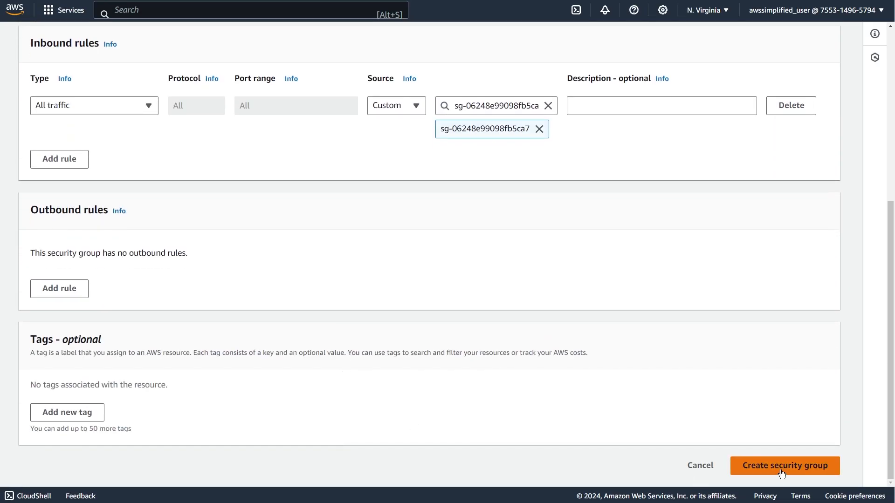
{"action": "left_click", "coordinate": [783, 466]}
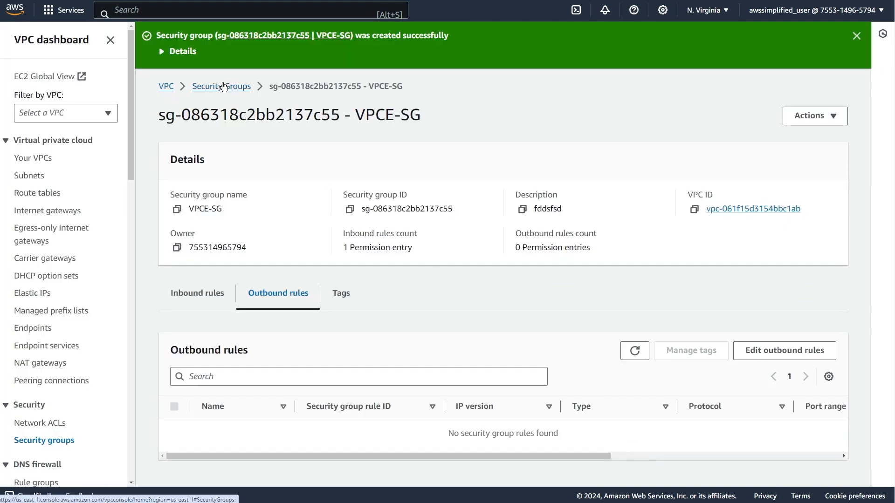
Filter the security groups list by the name Security-Grou-B and open that group's details.
{"action": "left_click", "coordinate": [224, 87]}
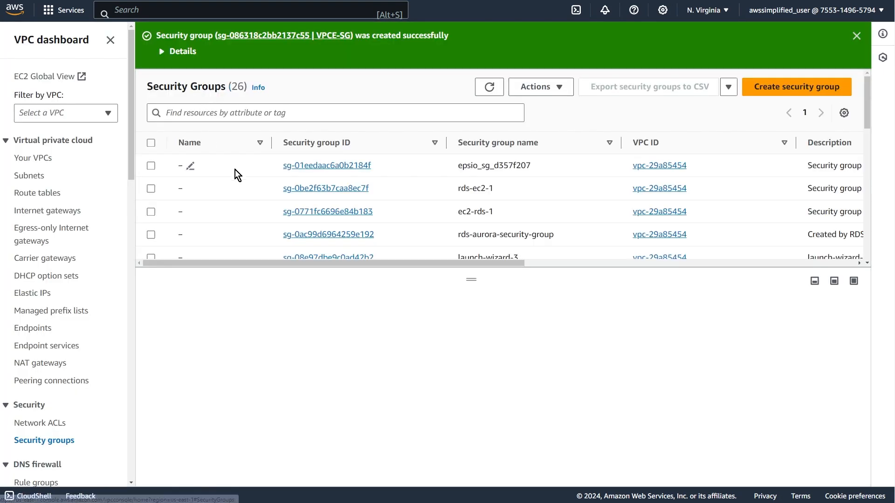
{"action": "left_click", "coordinate": [237, 116]}
{"action": "type", "text": "grou"}
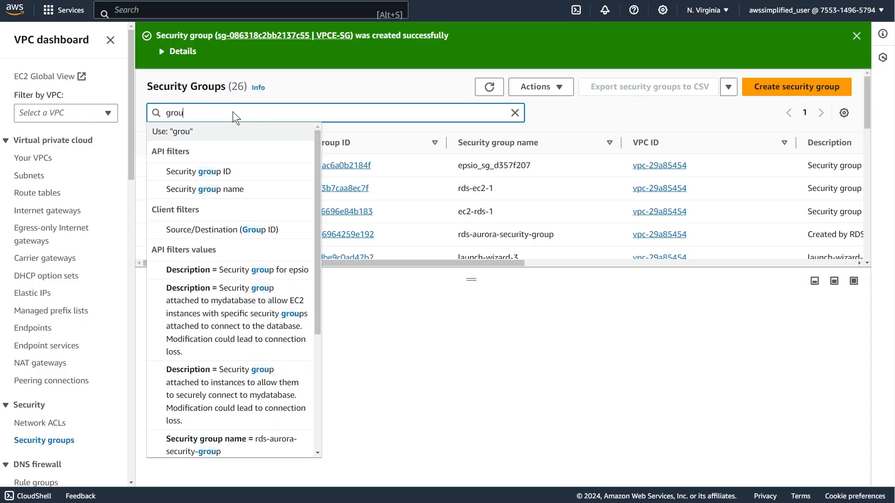
{"action": "type", "text": "-B"}
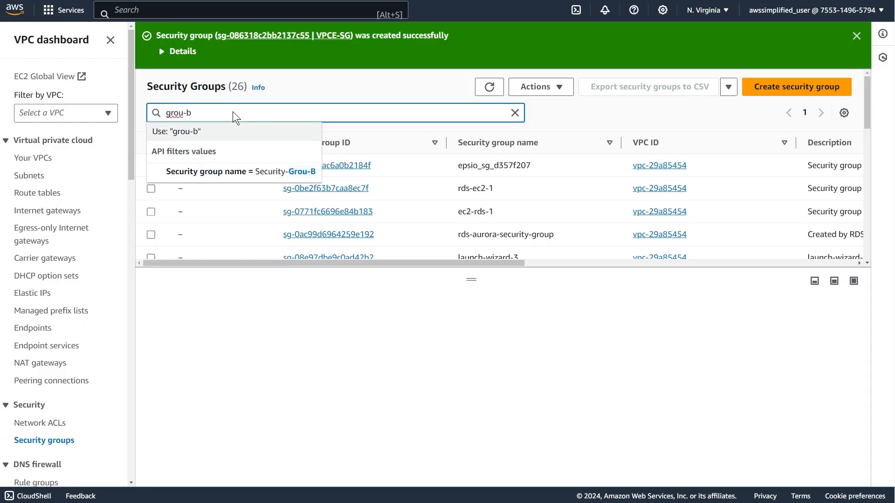
{"action": "left_click", "coordinate": [234, 173]}
{"action": "left_click", "coordinate": [364, 194]}
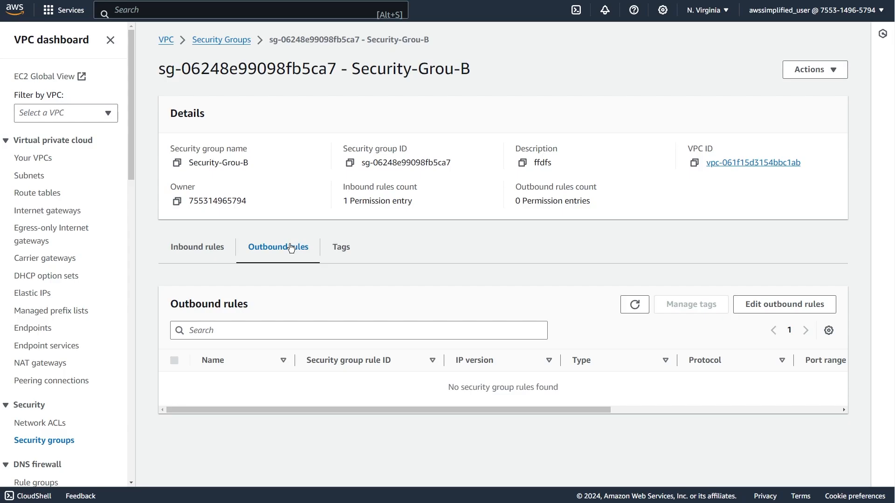
Add an outbound rule to Security-Grou-B allowing all traffic to the VPCE-SG security group, and save it.
{"action": "left_click", "coordinate": [795, 304]}
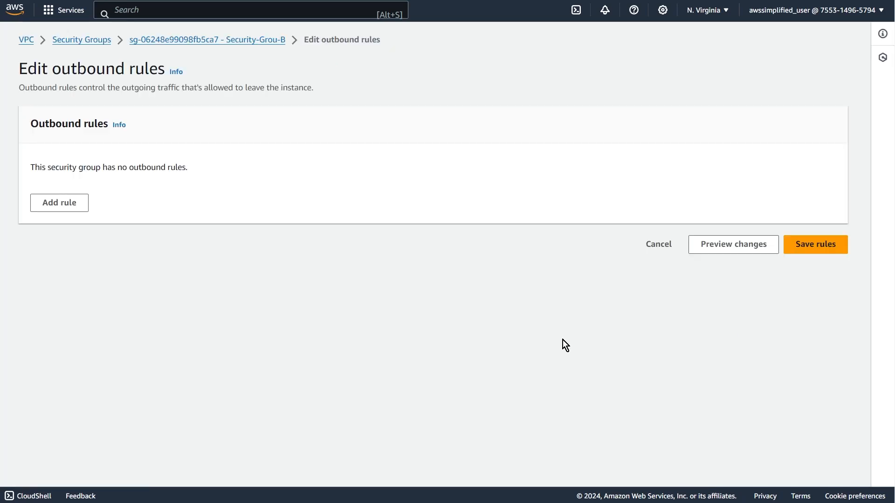
{"action": "left_click", "coordinate": [74, 209]}
{"action": "left_click", "coordinate": [232, 204]}
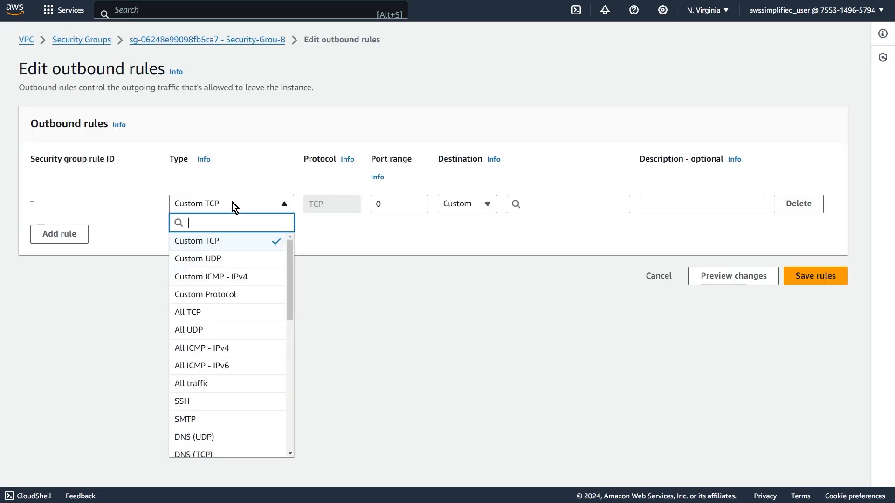
{"action": "left_click", "coordinate": [197, 384]}
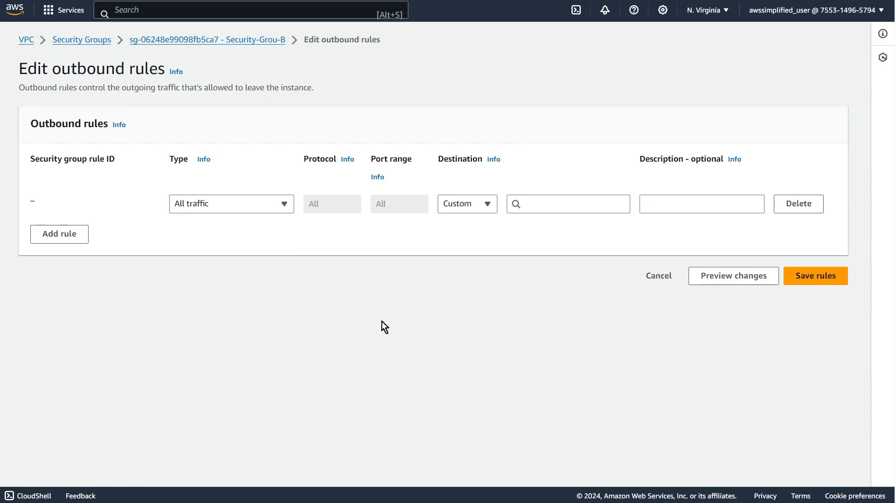
{"action": "left_click", "coordinate": [580, 203]}
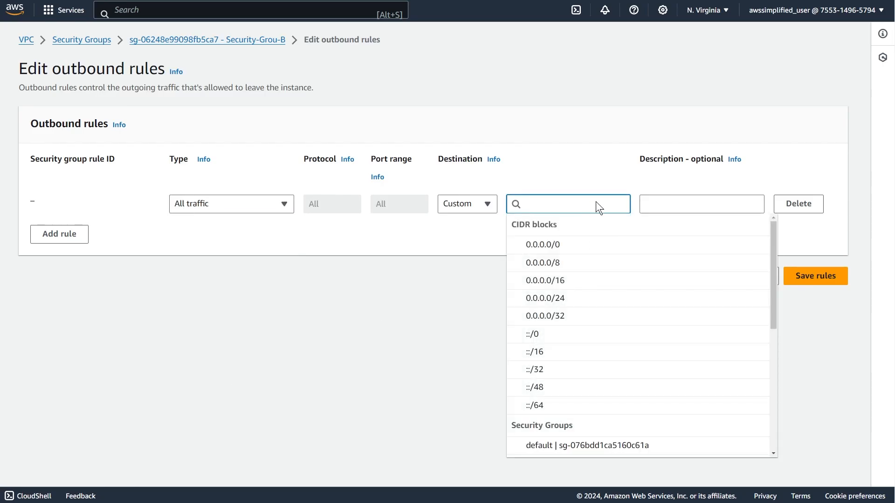
{"action": "type", "text": "vpce"}
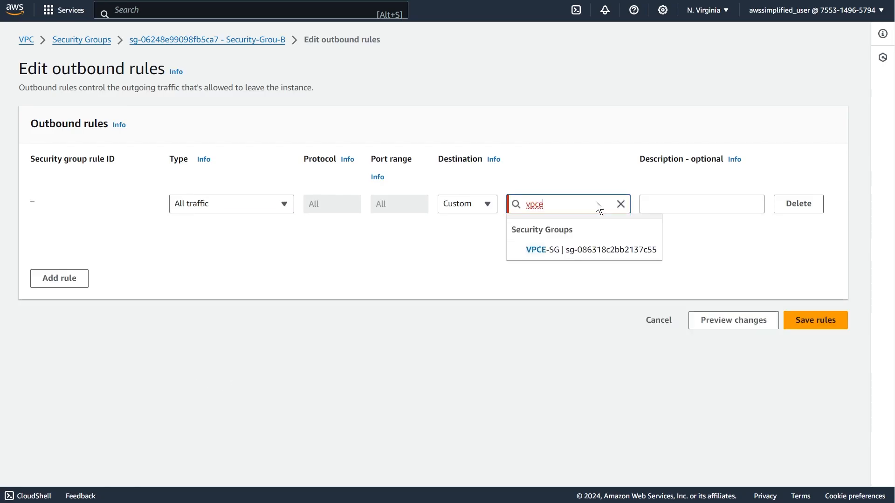
{"action": "left_click", "coordinate": [598, 250]}
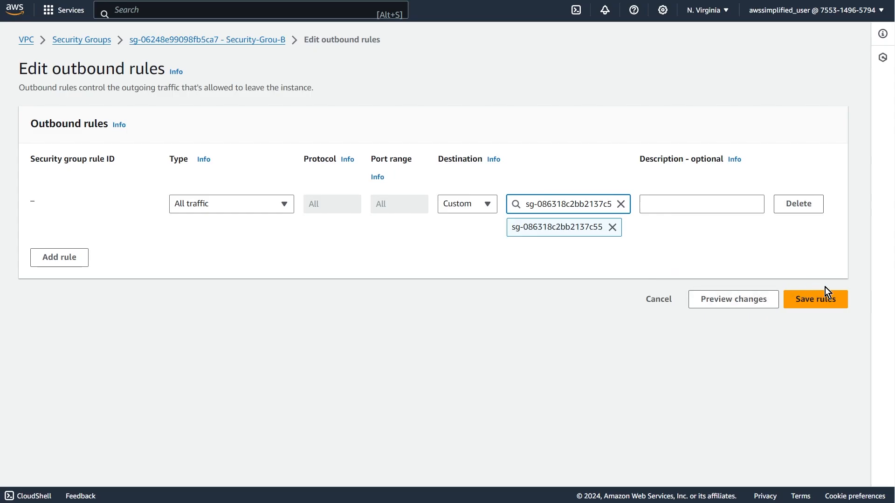
{"action": "left_click", "coordinate": [830, 299]}
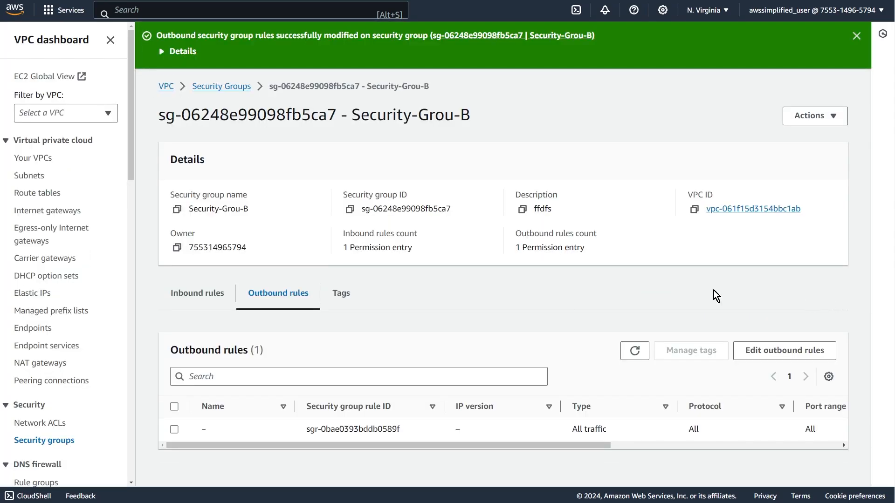
Refresh the VPC endpoints list and start a new endpoint with the name tag VPC-E.
{"action": "left_click", "coordinate": [35, 329]}
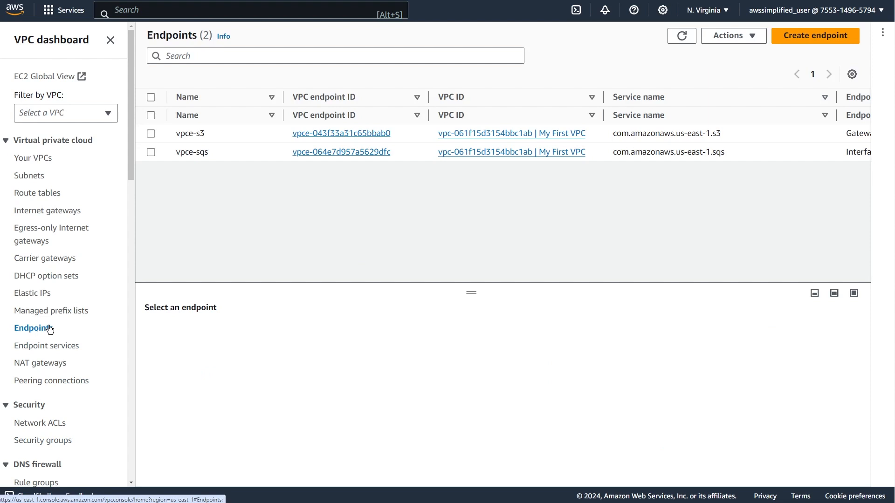
{"action": "left_click", "coordinate": [682, 36]}
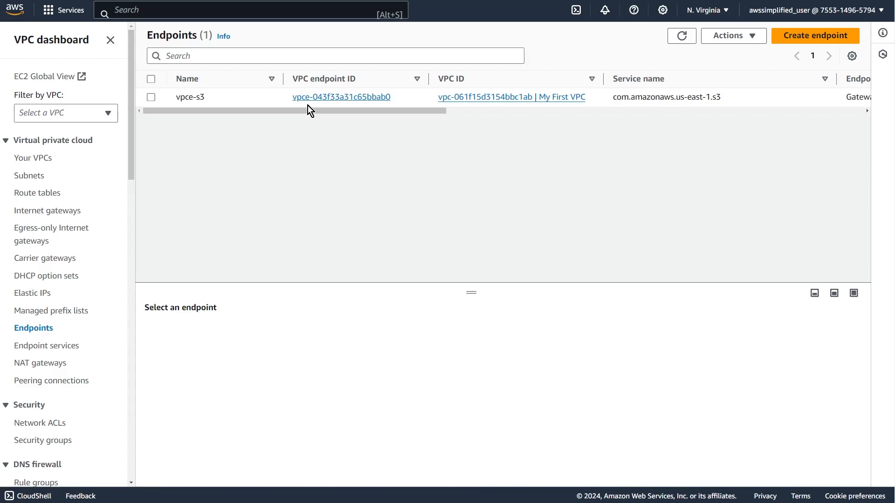
{"action": "left_click", "coordinate": [785, 35]}
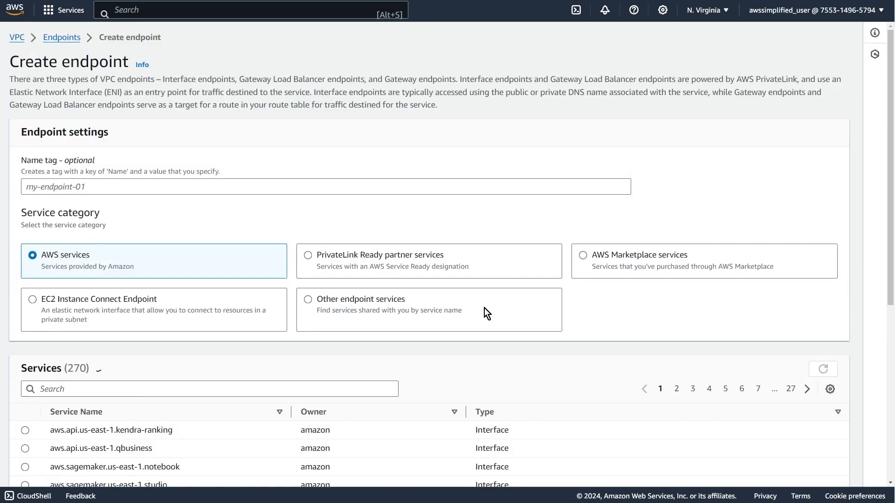
{"action": "left_click", "coordinate": [185, 183]}
{"action": "type", "text": "V"}
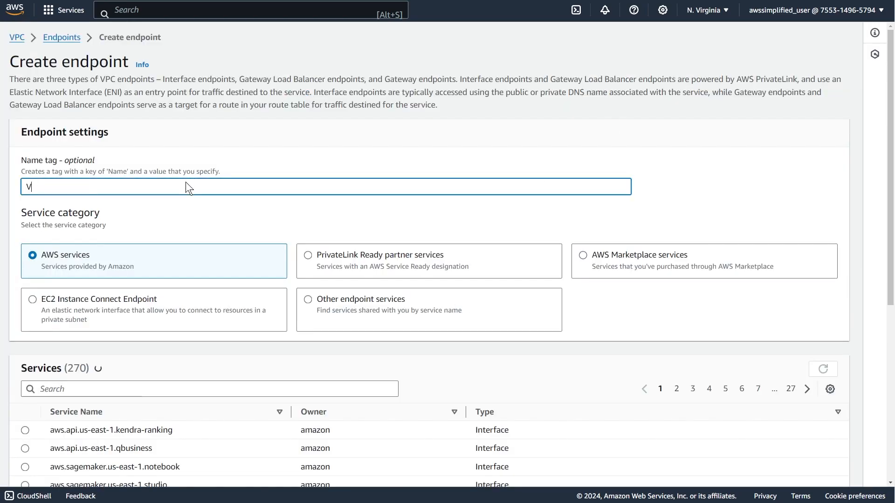
{"action": "type", "text": "PC-E"}
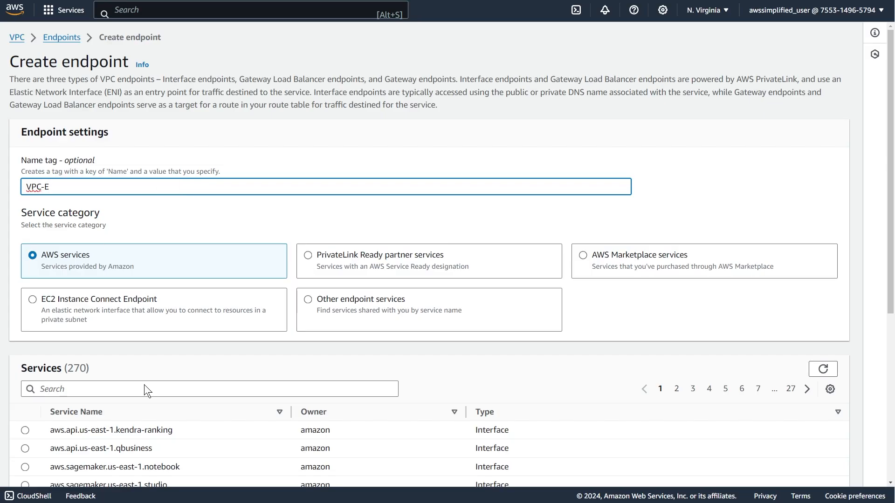
Search the endpoint services for sns and select com.amazonaws.us-east-1.sns as the service.
{"action": "scroll", "coordinate": [144, 385], "scroll_direction": "down", "scroll_amount": 3}
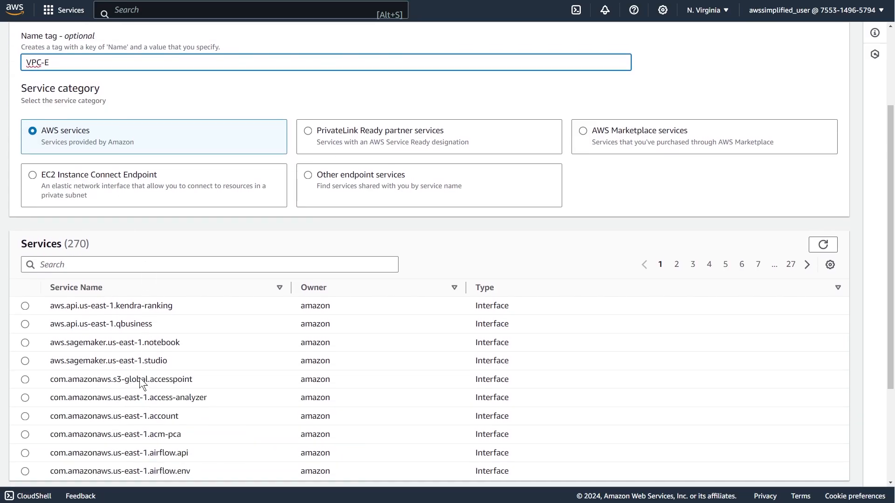
{"action": "left_click", "coordinate": [122, 267]}
{"action": "type", "text": "sns"}
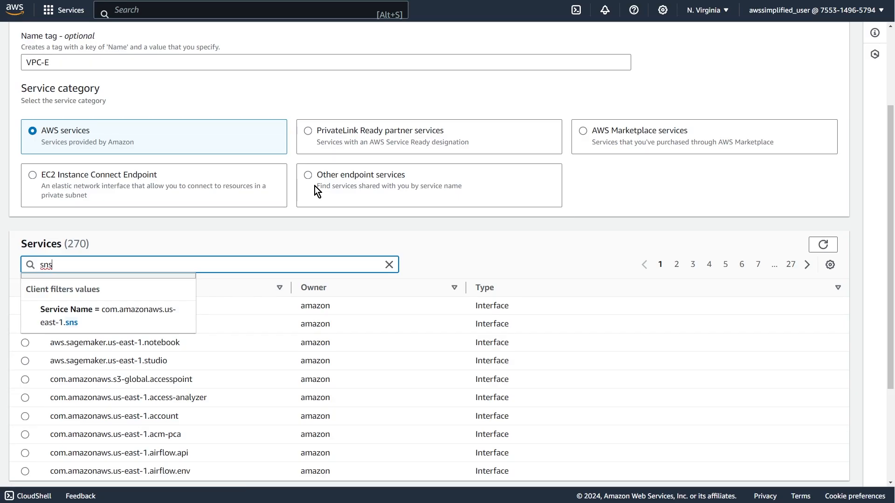
{"action": "left_click", "coordinate": [70, 322]}
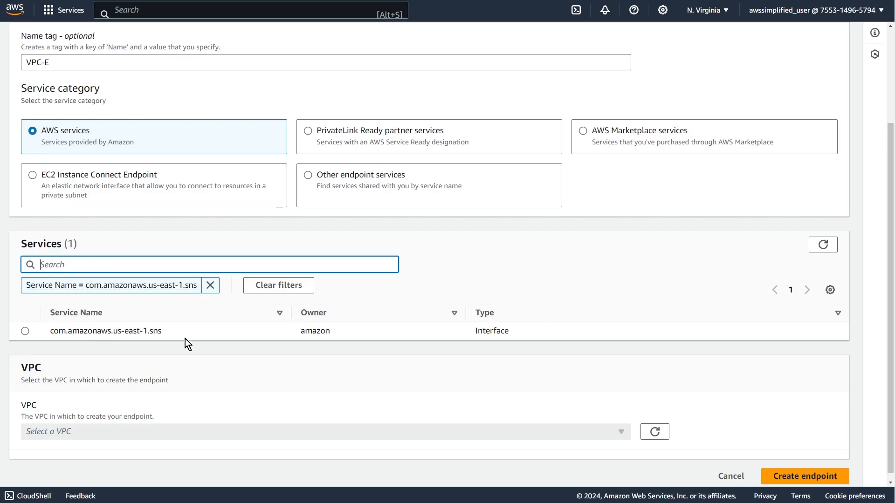
{"action": "left_click", "coordinate": [24, 331]}
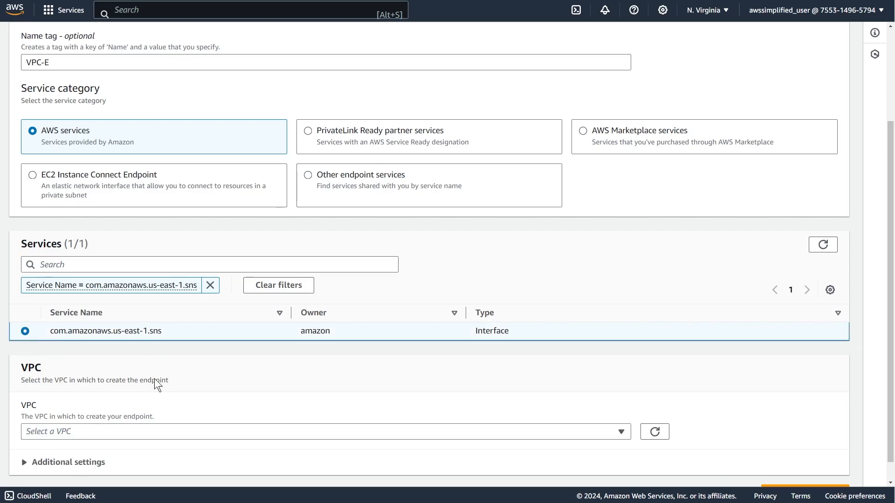
Set the endpoint's VPC to My First VPC and review its additional DNS settings.
{"action": "scroll", "coordinate": [168, 379], "scroll_direction": "down", "scroll_amount": 1}
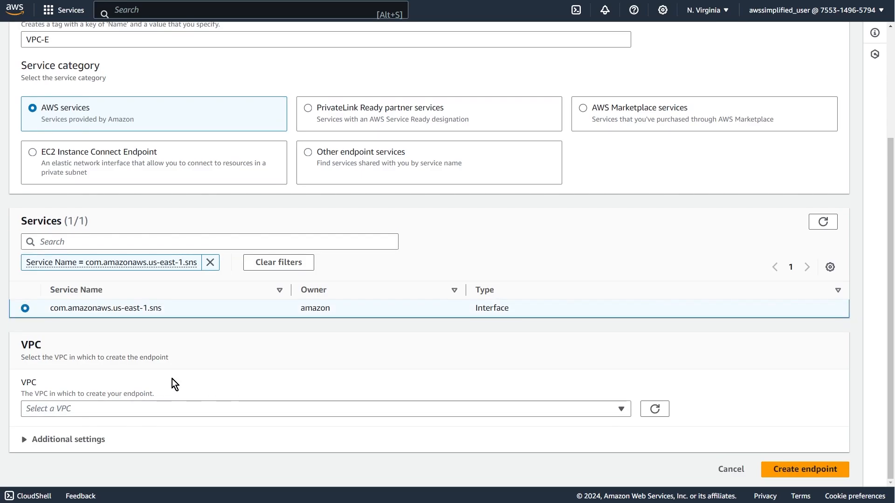
{"action": "left_click", "coordinate": [147, 413]}
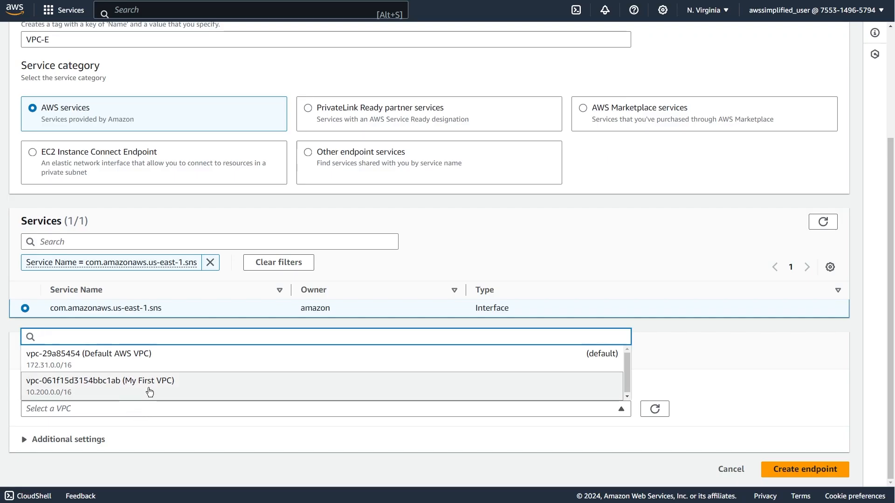
{"action": "left_click", "coordinate": [152, 393]}
{"action": "scroll", "coordinate": [113, 431], "scroll_direction": "down", "scroll_amount": 4}
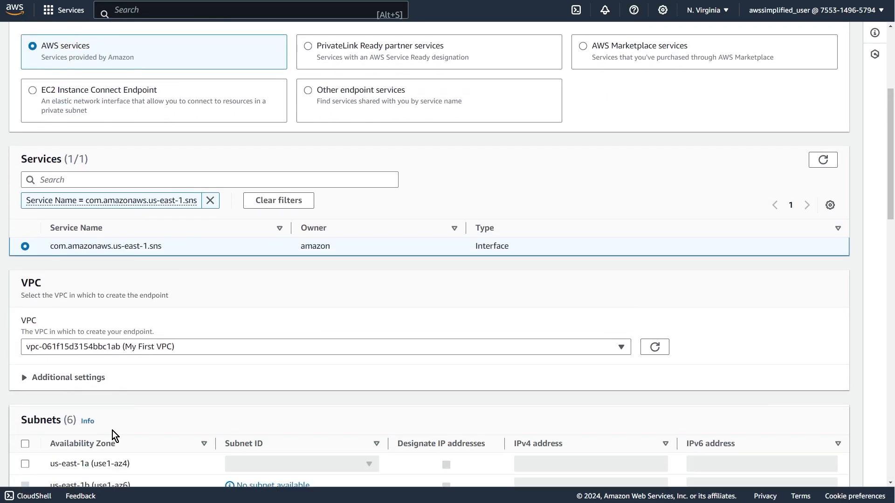
{"action": "left_click", "coordinate": [64, 253]}
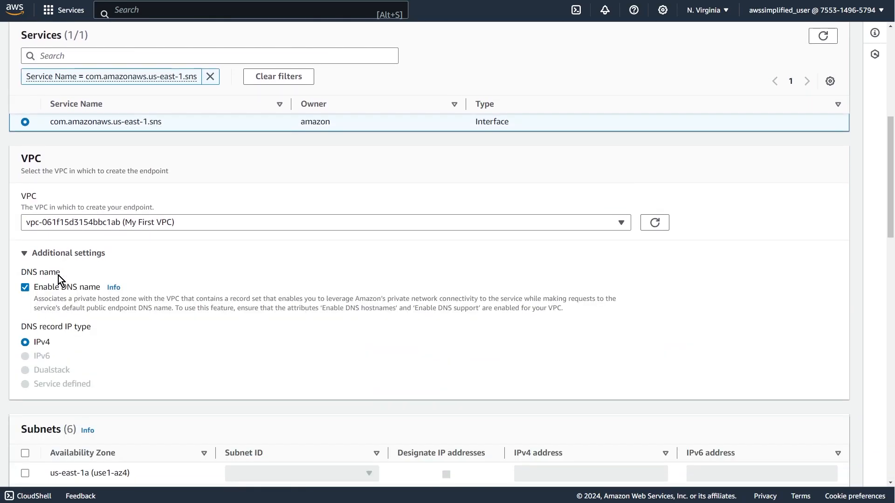
{"action": "left_click", "coordinate": [88, 253]}
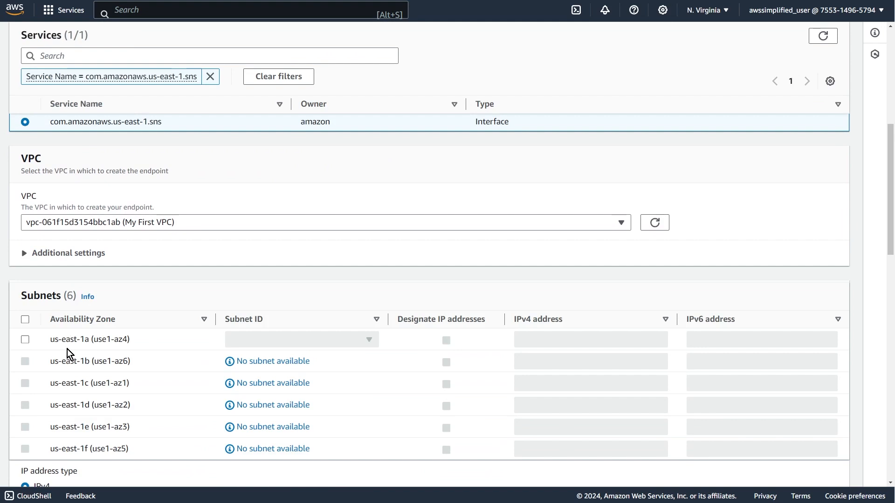
Enable the us-east-1a zone with the private-1a subnet and turn on designated IP addresses for it.
{"action": "left_click", "coordinate": [26, 341]}
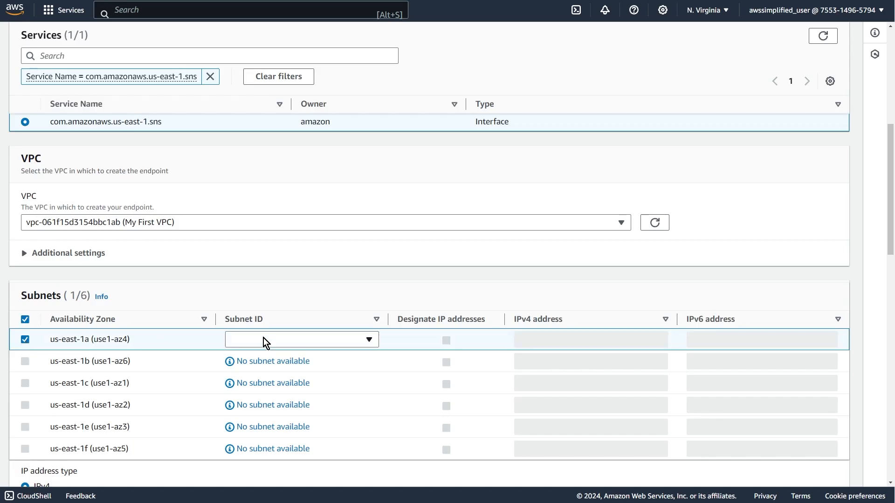
{"action": "left_click", "coordinate": [300, 342]}
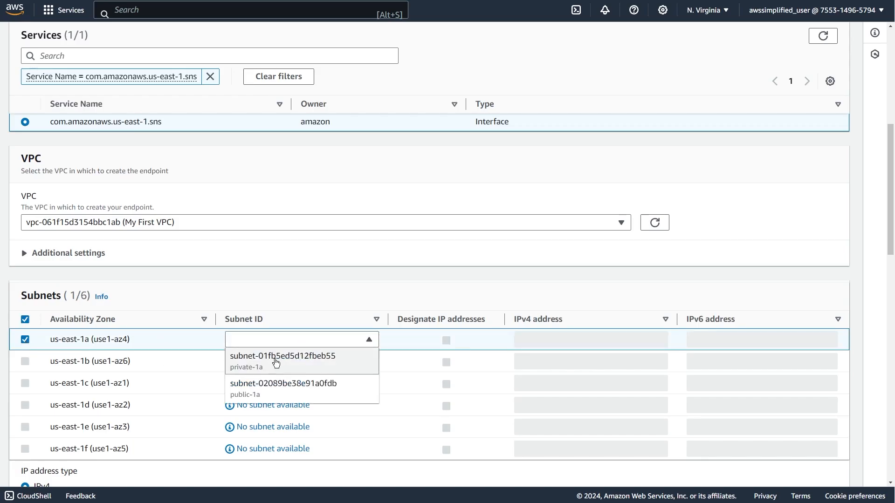
{"action": "left_click", "coordinate": [276, 361]}
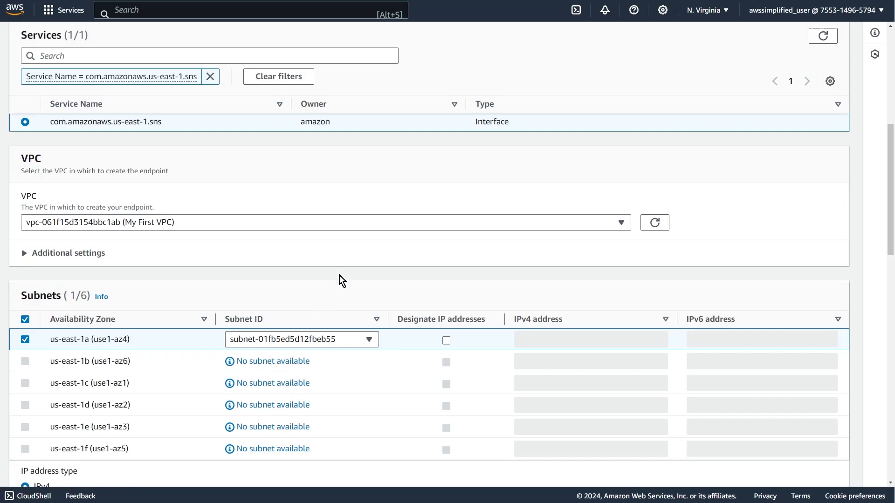
{"action": "left_click", "coordinate": [447, 341]}
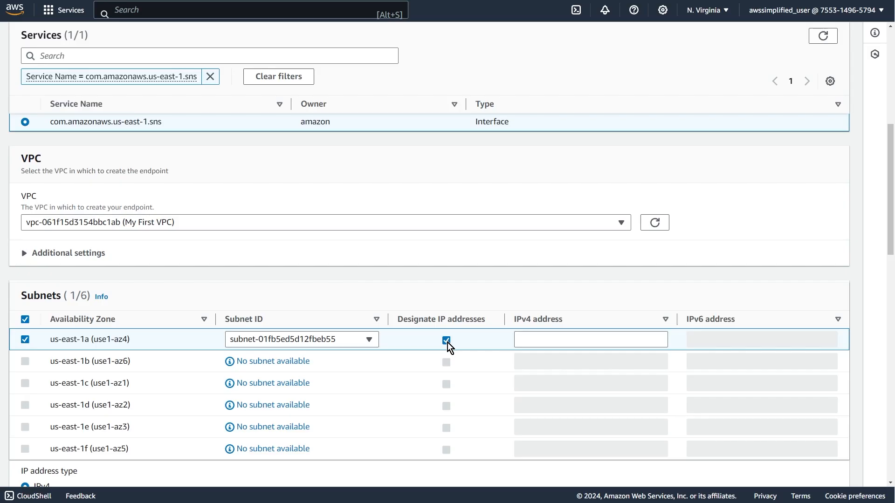
Turn off designated IP addresses for the us-east-1a subnet and assign the VPCE-SG security group to the endpoint.
{"action": "left_click", "coordinate": [447, 342]}
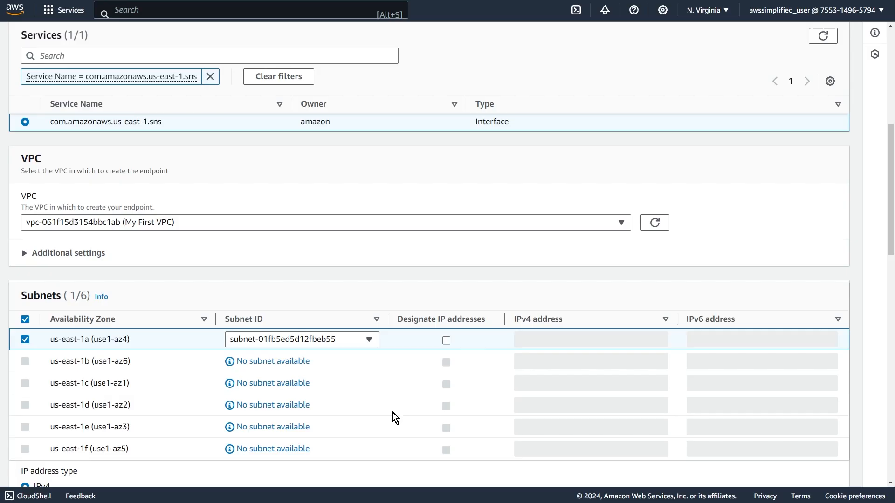
{"action": "scroll", "coordinate": [393, 408], "scroll_direction": "down", "scroll_amount": 6}
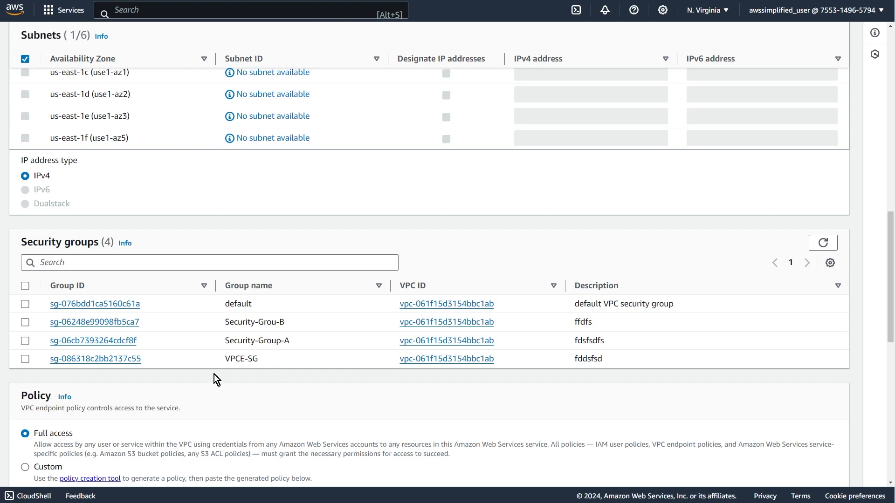
{"action": "triple_click", "coordinate": [245, 358]}
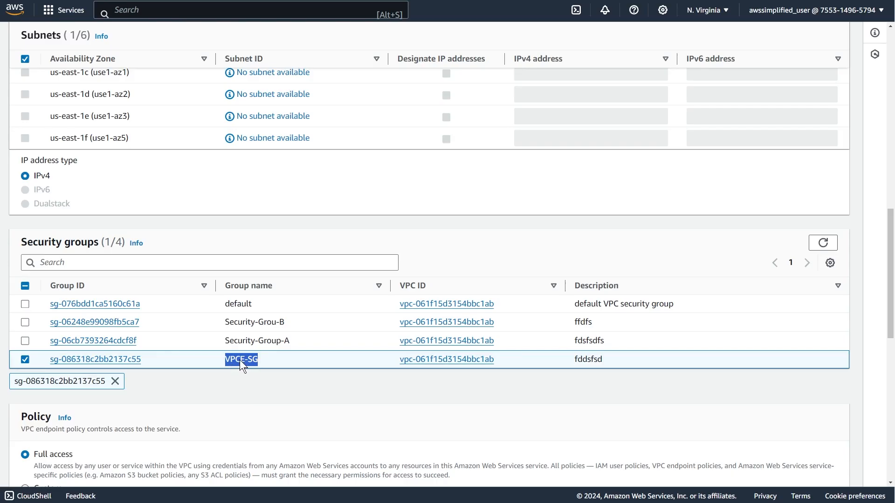
Create the VPC-E endpoint, check its status in the endpoints list, and refresh the list.
{"action": "scroll", "coordinate": [243, 360], "scroll_direction": "down", "scroll_amount": 3}
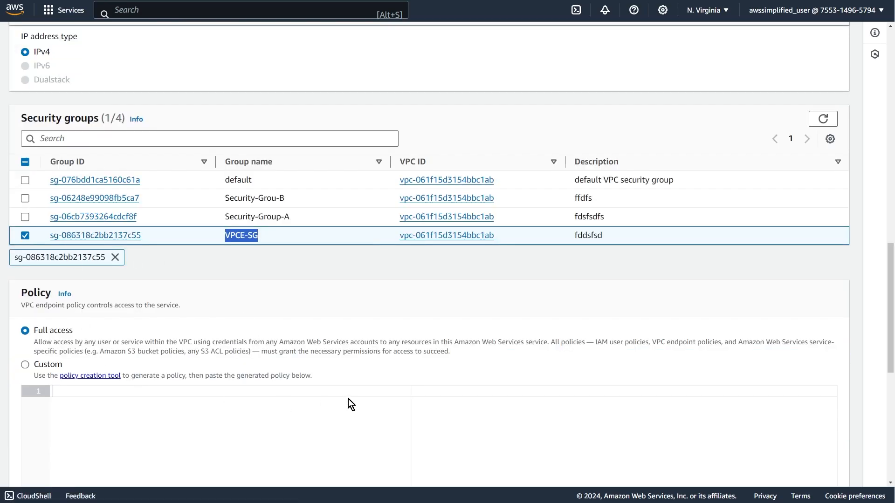
{"action": "scroll", "coordinate": [348, 399], "scroll_direction": "down", "scroll_amount": 8}
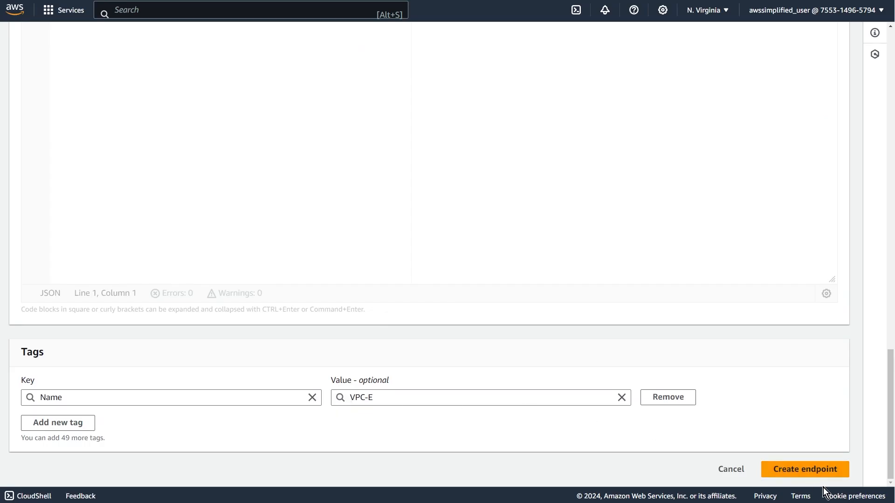
{"action": "left_click", "coordinate": [802, 465]}
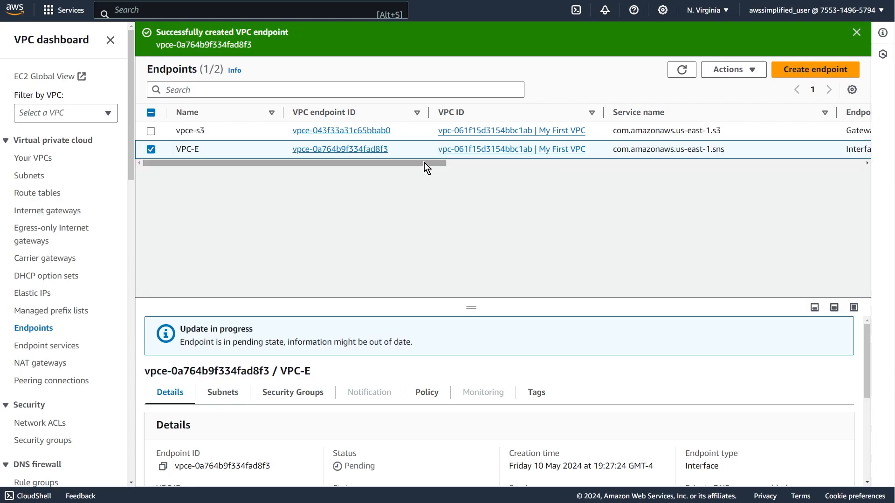
{"action": "left_click_drag", "start_coordinate": [425, 161], "coordinate": [643, 162]}
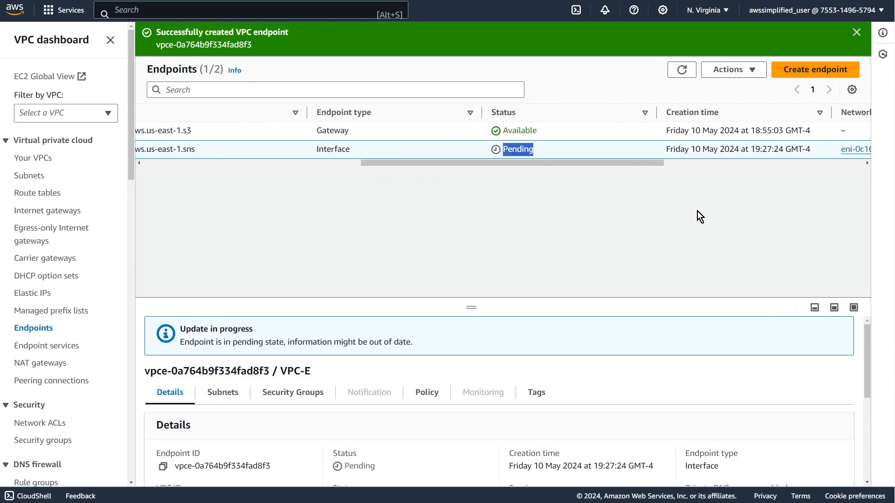
{"action": "left_click", "coordinate": [679, 72]}
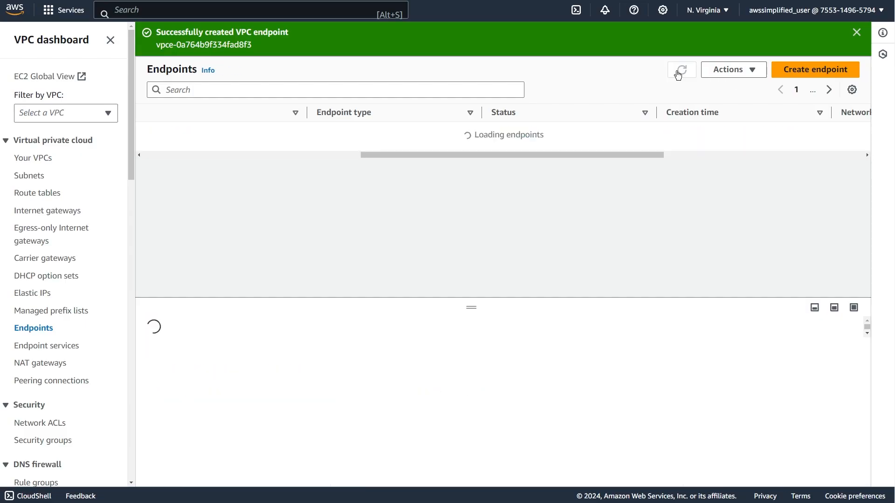